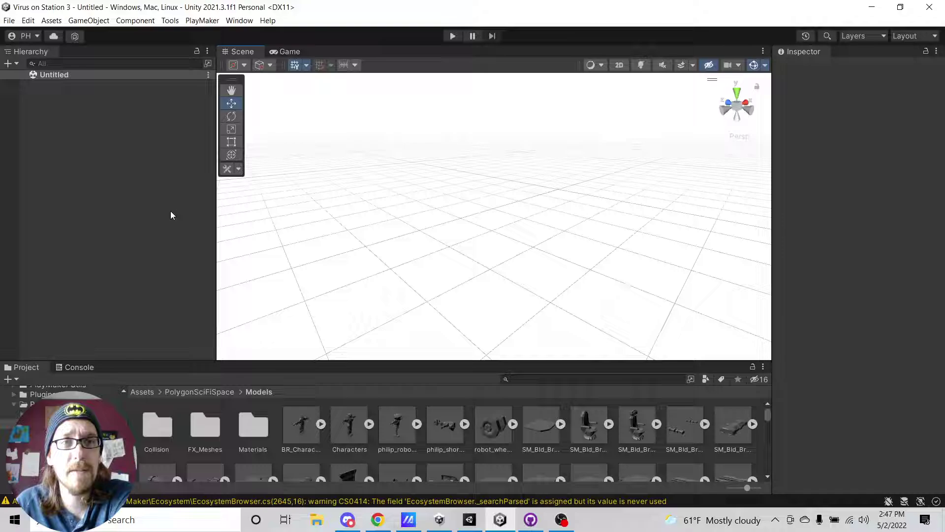
# Confirm in the Package Manager's Unity Registry list that ProBuilder 5.0.4 is installed
pyautogui.click(239, 21)
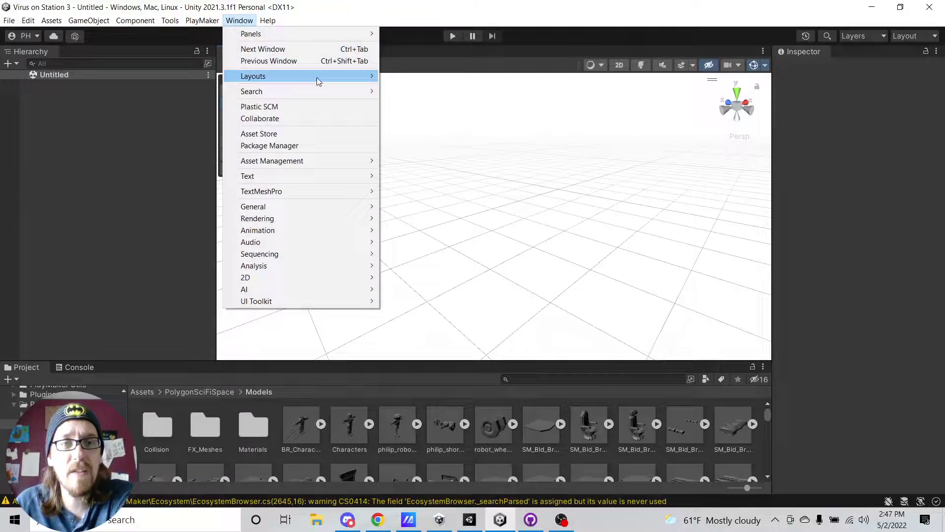
pyautogui.click(306, 145)
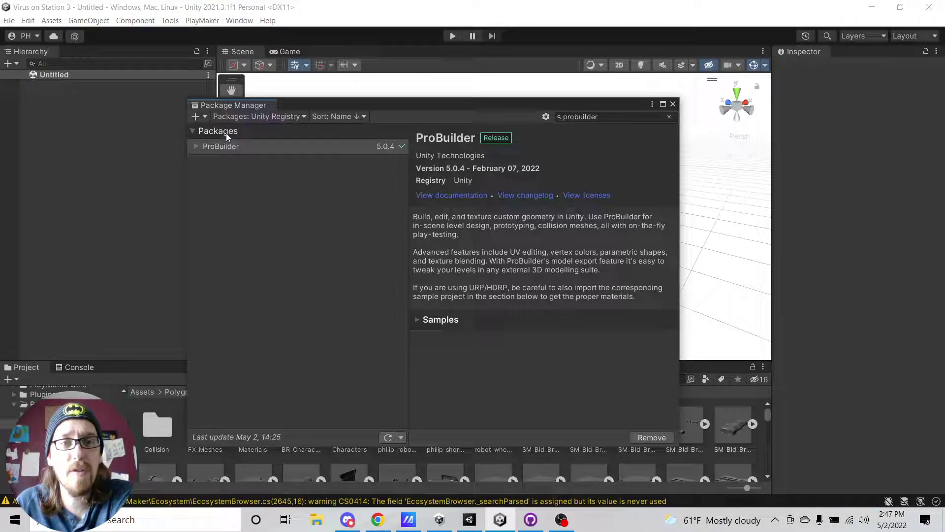
pyautogui.click(271, 117)
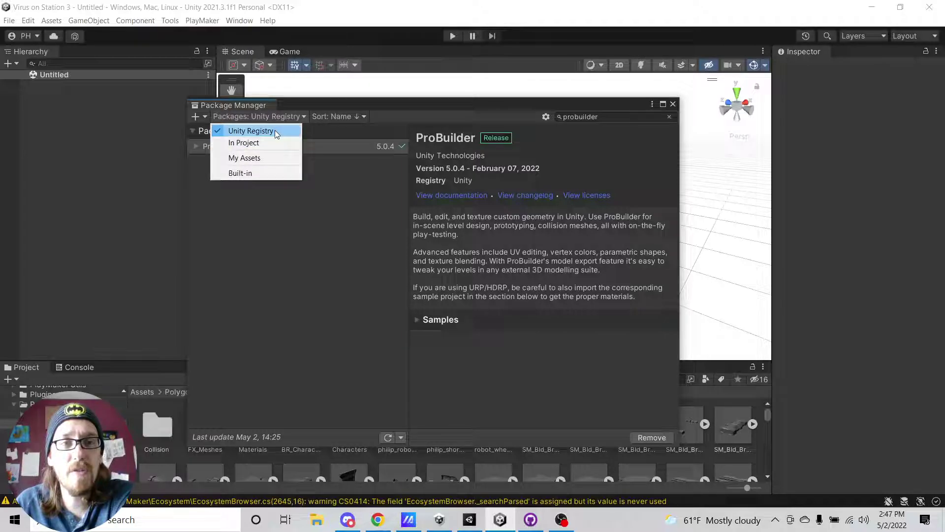
pyautogui.click(274, 130)
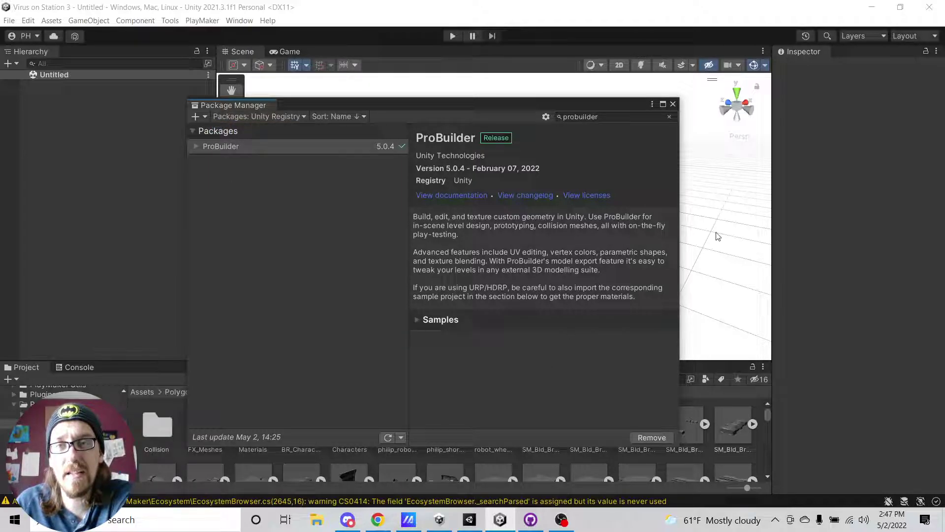
pyautogui.click(673, 104)
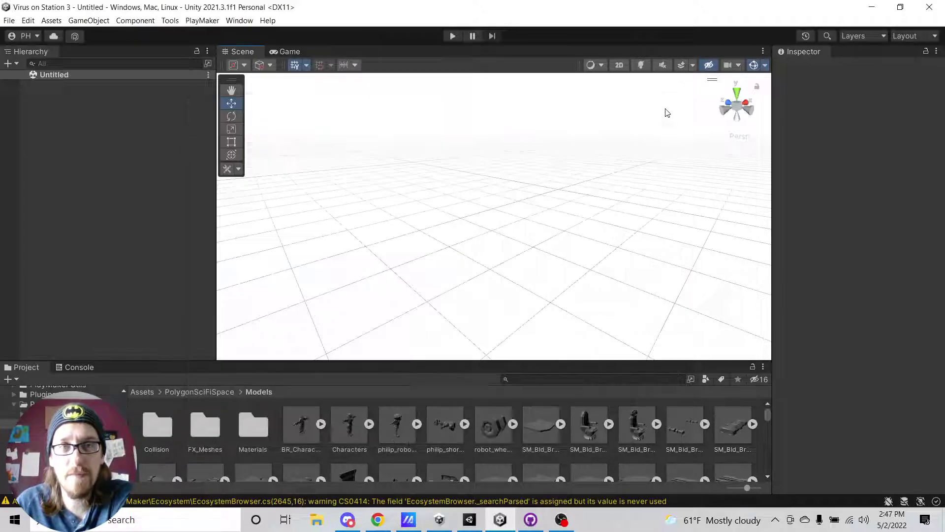
# Open the ProBuilder Window from Tools and dock it as a tab beside the Inspector
pyautogui.click(170, 20)
pyautogui.moveTo(202, 20)
pyautogui.moveTo(170, 20)
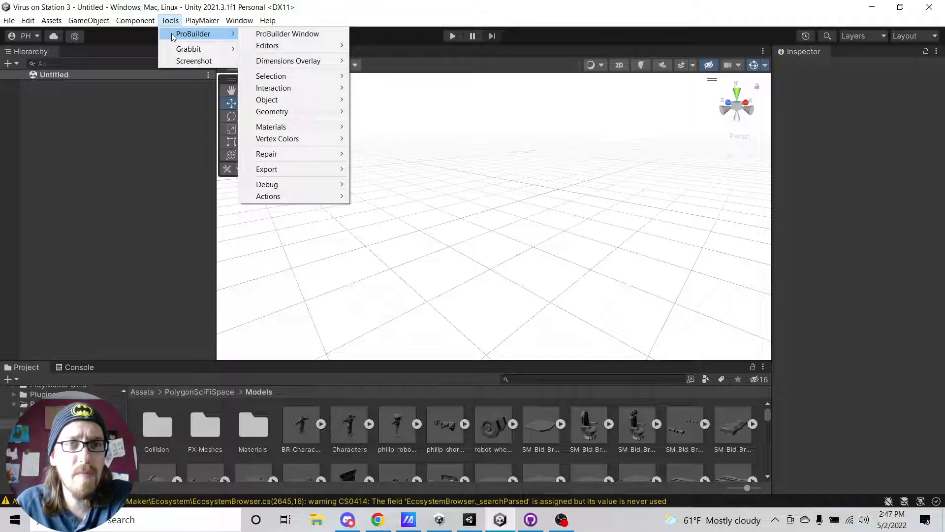
pyautogui.click(278, 34)
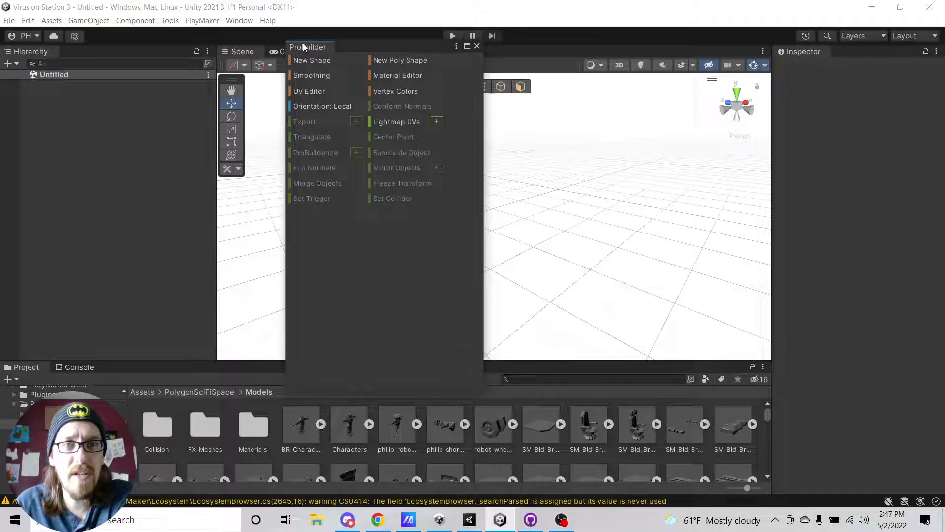
pyautogui.moveTo(308, 43); pyautogui.dragTo(778, 49)
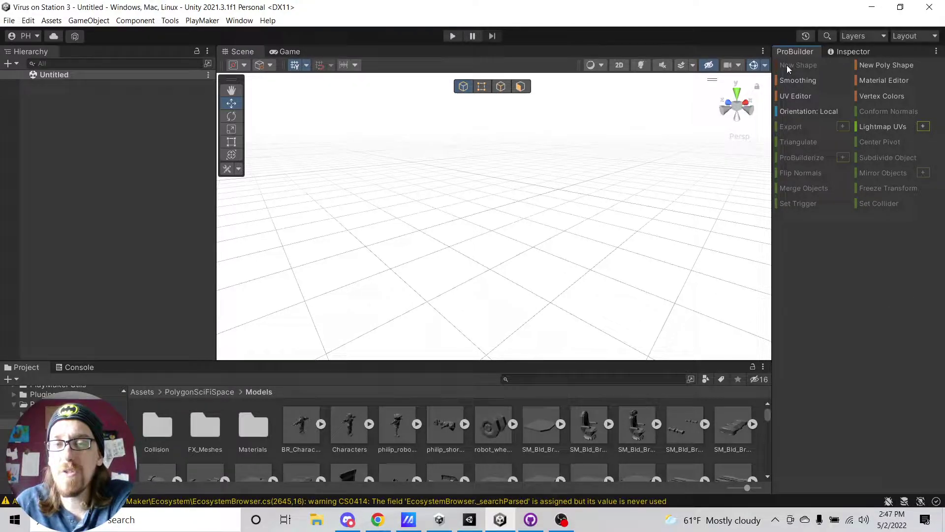
# Draw a ProBuilder Cube's base on the grid and raise it into a tall box
pyautogui.click(787, 65)
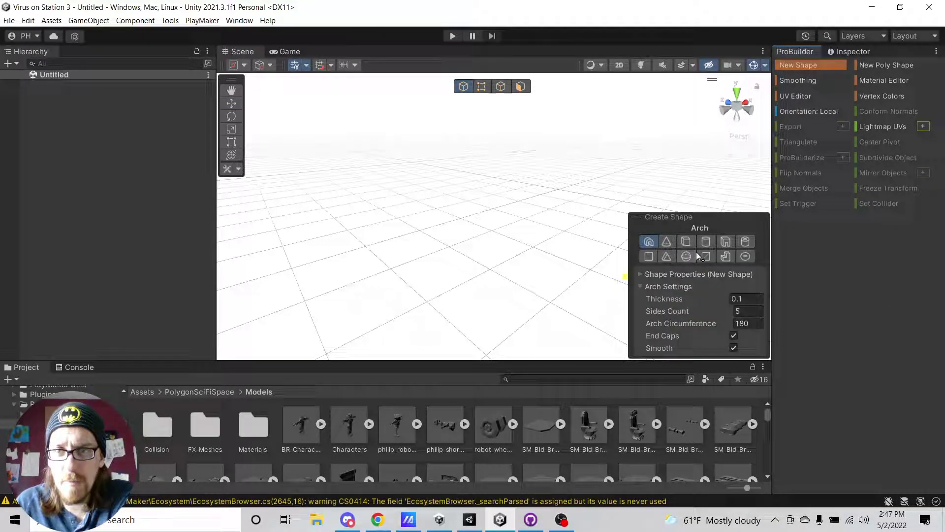
pyautogui.click(688, 241)
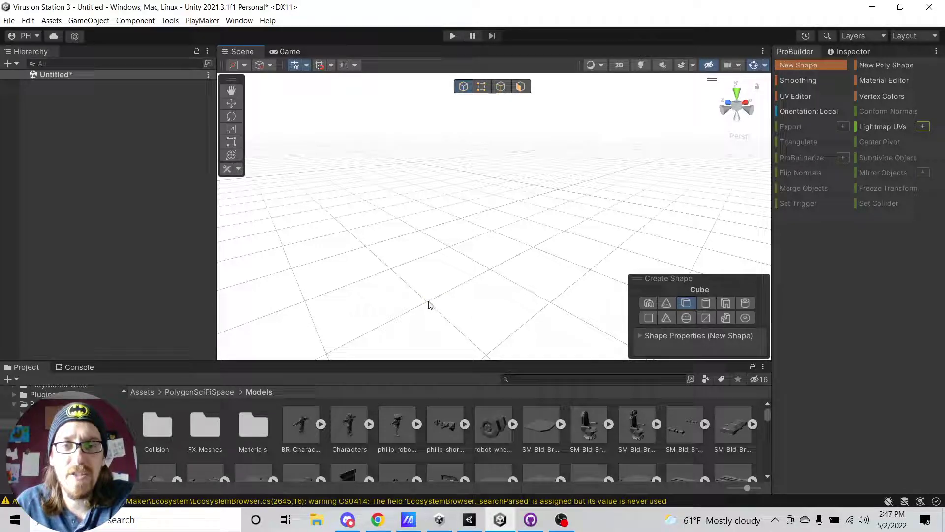
pyautogui.moveTo(426, 302); pyautogui.dragTo(491, 229)
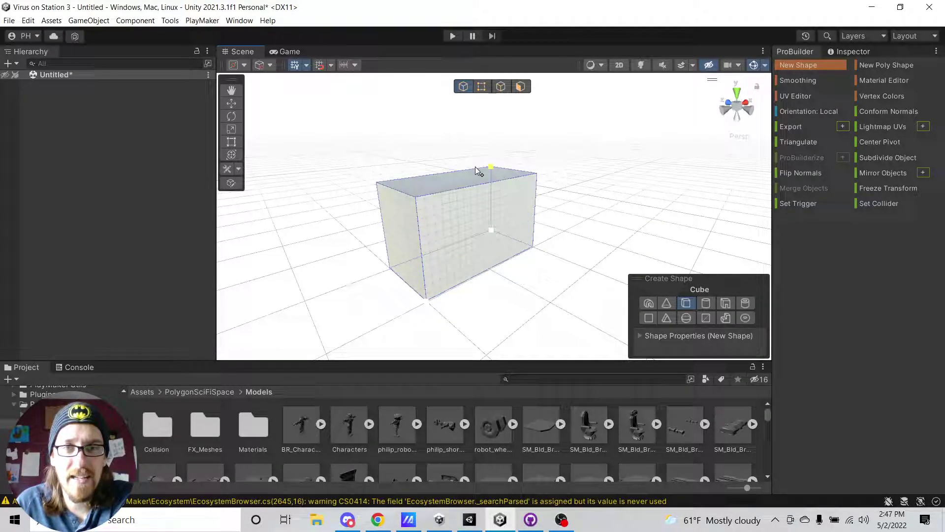
pyautogui.click(476, 184)
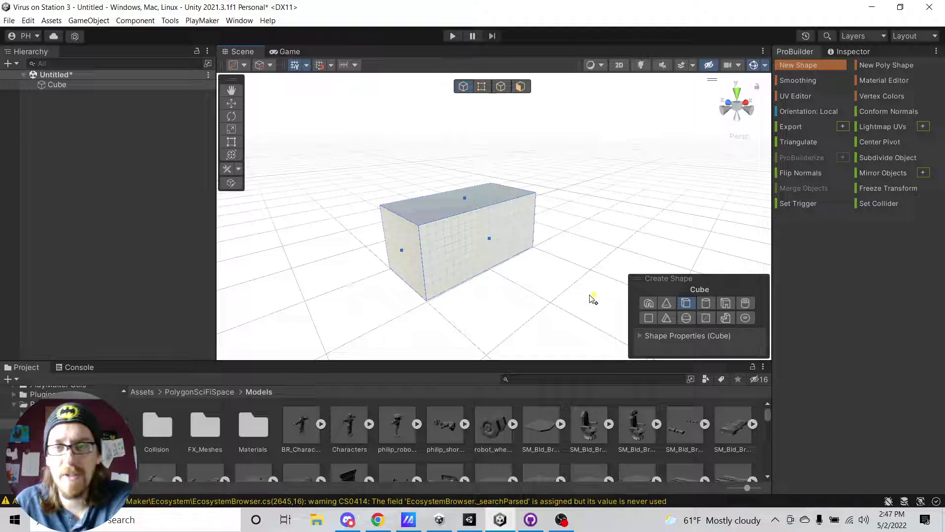
pyautogui.keyDown('alt'); pyautogui.moveTo(572, 217); pyautogui.dragTo(561, 189); pyautogui.keyUp('alt')
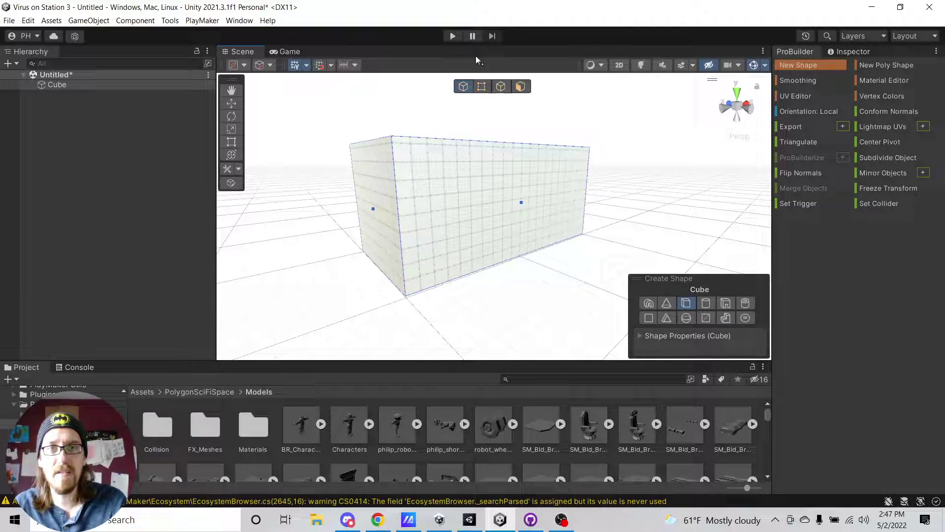
pyautogui.click(481, 88)
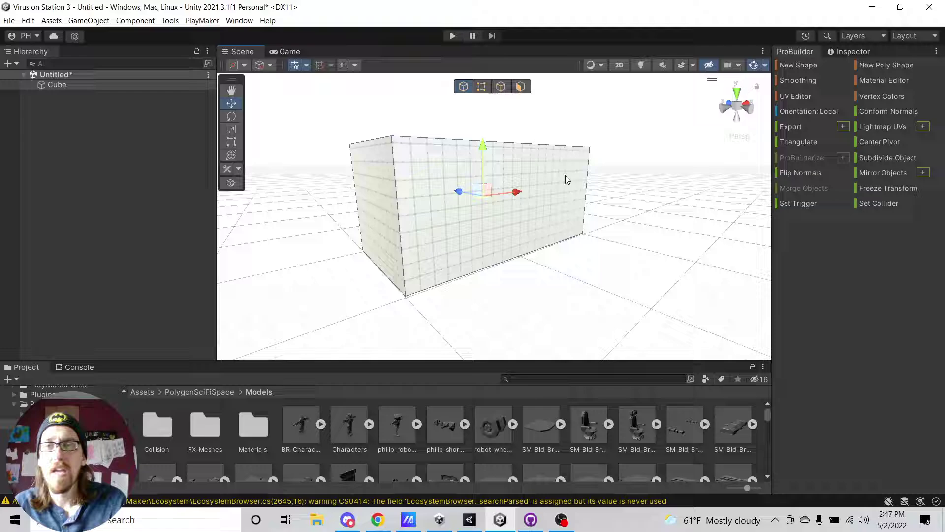
# Bevel the cube's front face, then extrude it and push it back into the box
pyautogui.click(520, 87)
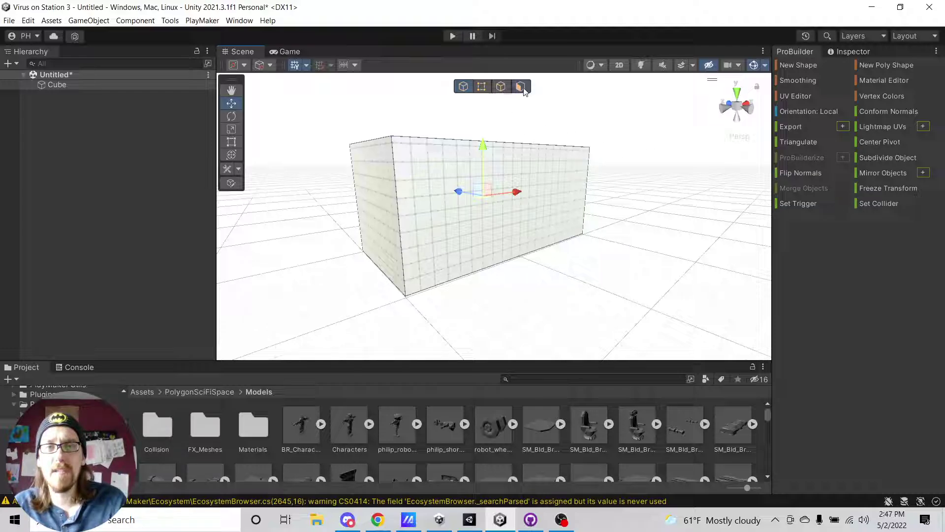
pyautogui.click(456, 185)
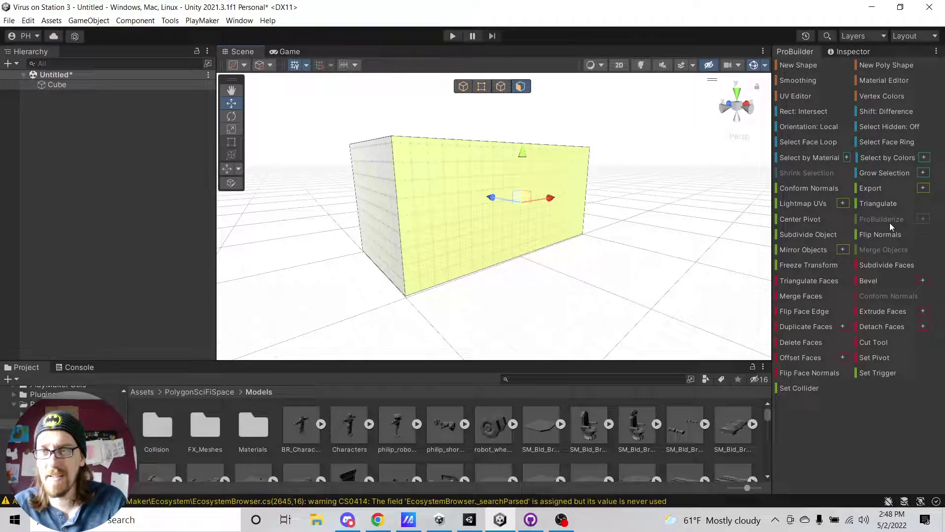
pyautogui.click(869, 281)
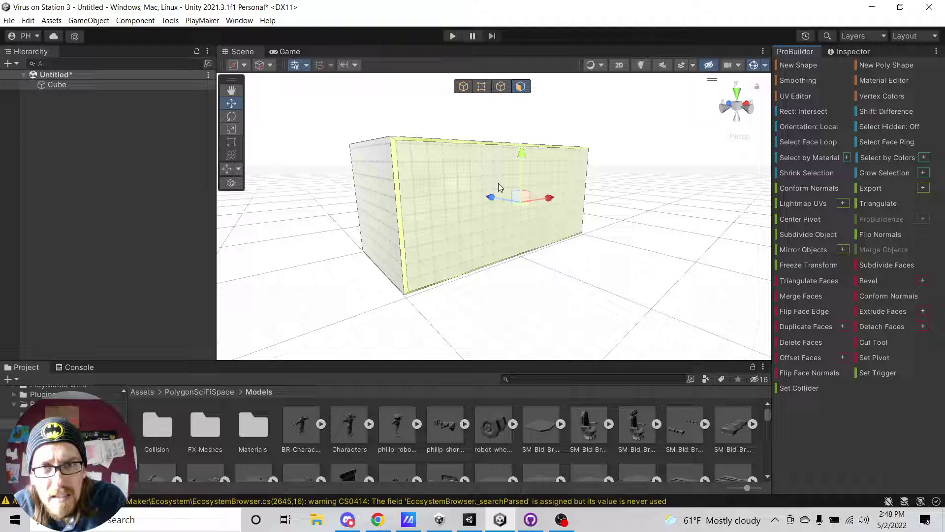
pyautogui.moveTo(493, 197); pyautogui.dragTo(498, 205)
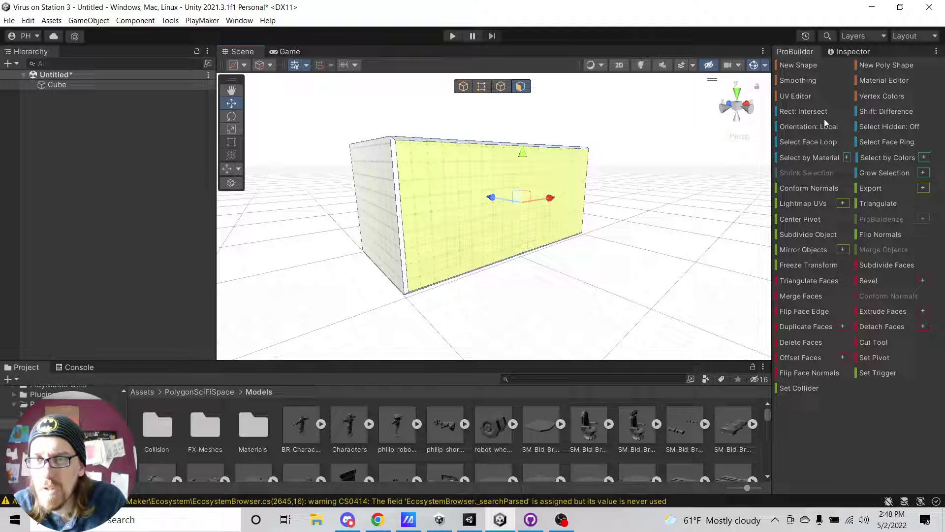
pyautogui.click(869, 311)
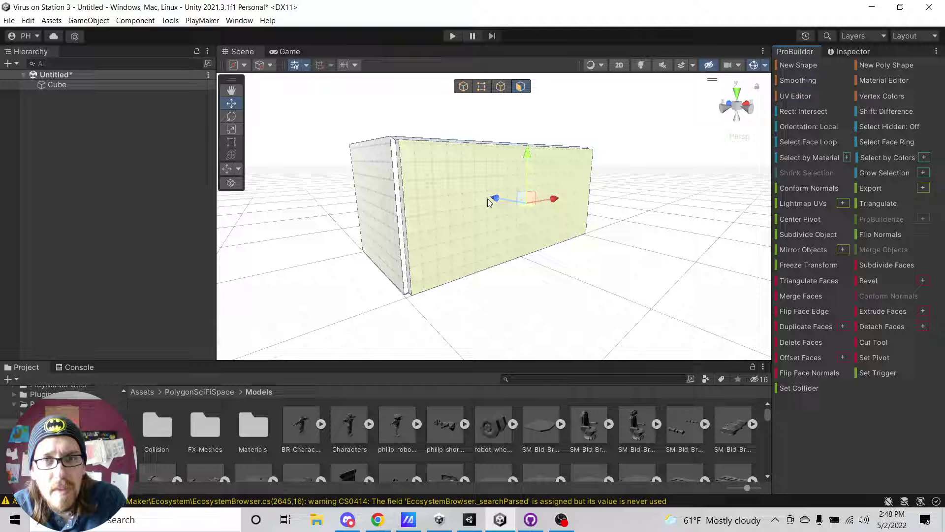
pyautogui.moveTo(496, 199)
pyautogui.mouseDown()
pyautogui.moveTo(468, 196)
pyautogui.moveTo(489, 206)
pyautogui.mouseUp()
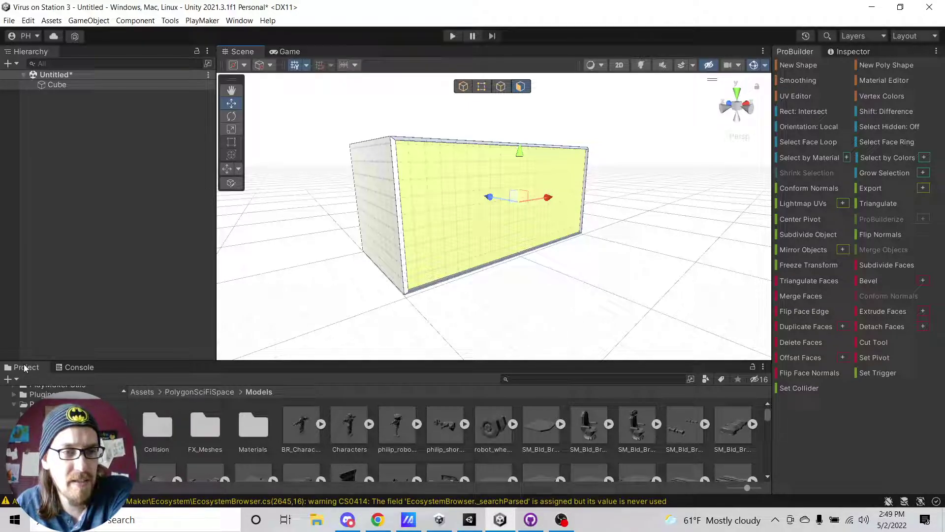
# Create a new material named 'Grey' in the Assets/materials folder
pyautogui.moveTo(107, 361); pyautogui.dragTo(107, 202)
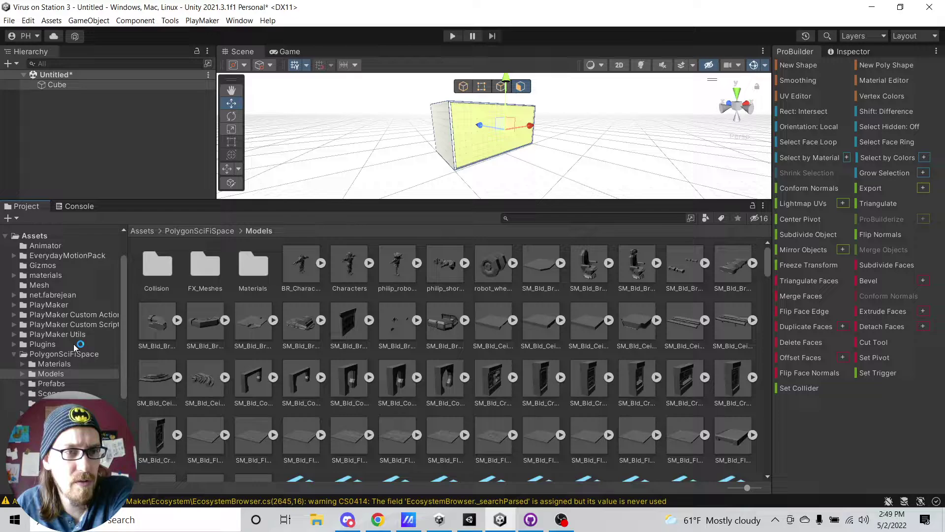
pyautogui.scroll(3, 72, 344)
pyautogui.click(45, 279)
pyautogui.click(46, 317)
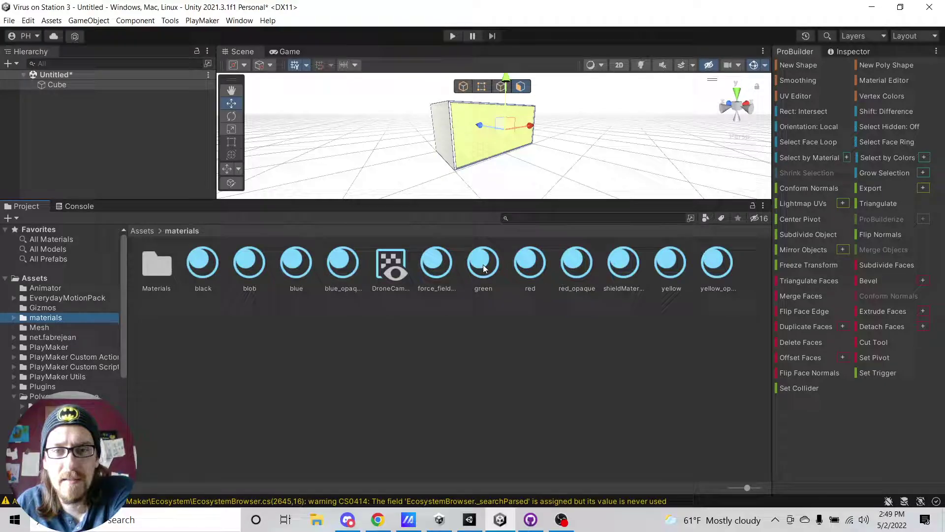
pyautogui.rightClick(385, 350)
pyautogui.moveTo(453, 74)
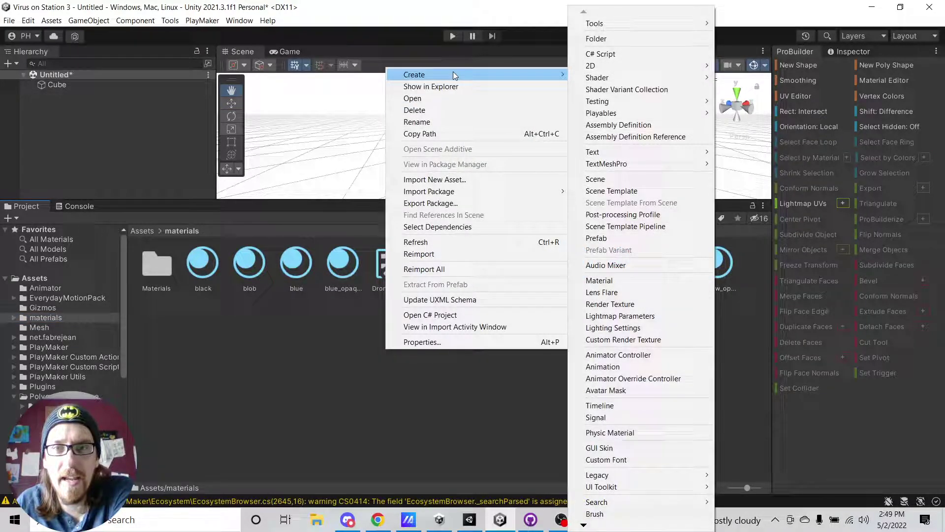
pyautogui.click(624, 281)
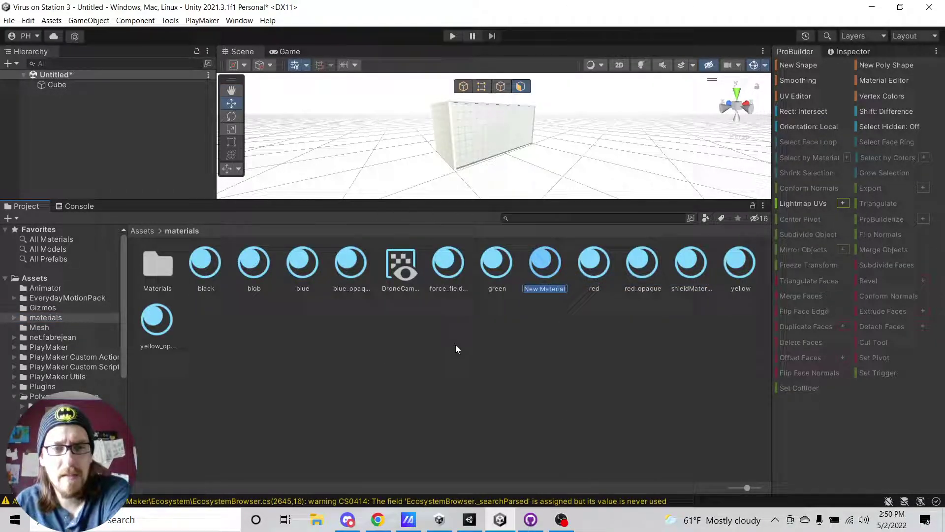
pyautogui.write('Grey')
pyautogui.press('Return')
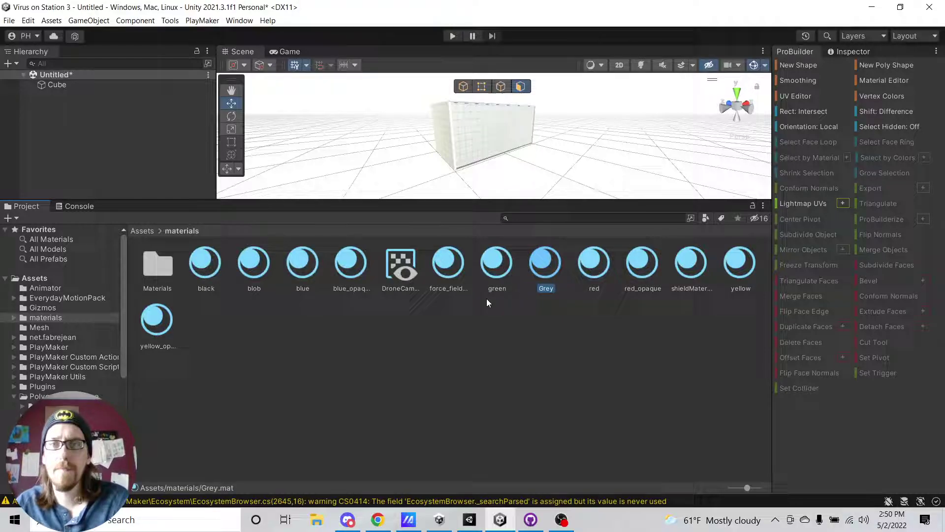
# Give Grey Metallic 0.23 and a dark 3A3A3A albedo, and apply it to the cube
pyautogui.click(859, 52)
pyautogui.moveTo(864, 138); pyautogui.dragTo(869, 131)
pyautogui.click(869, 126)
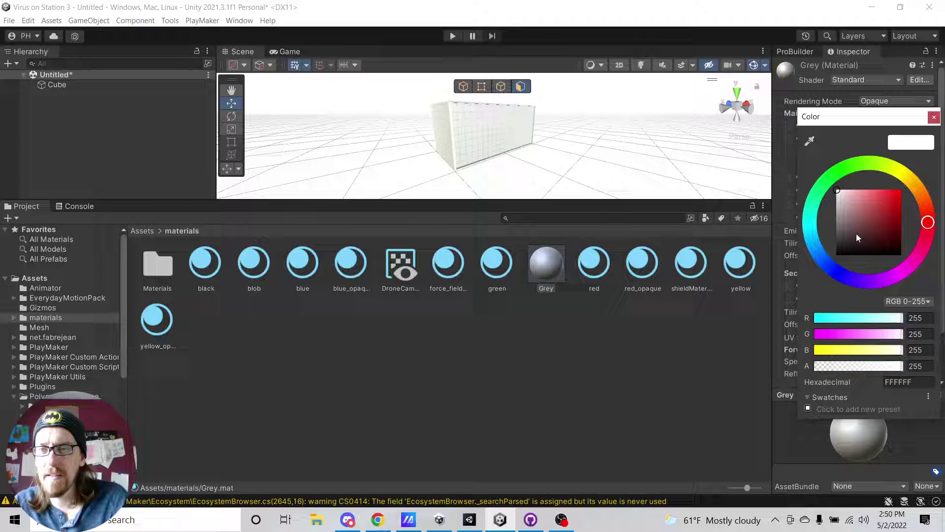
pyautogui.moveTo(855, 233); pyautogui.dragTo(837, 240)
pyautogui.click(933, 117)
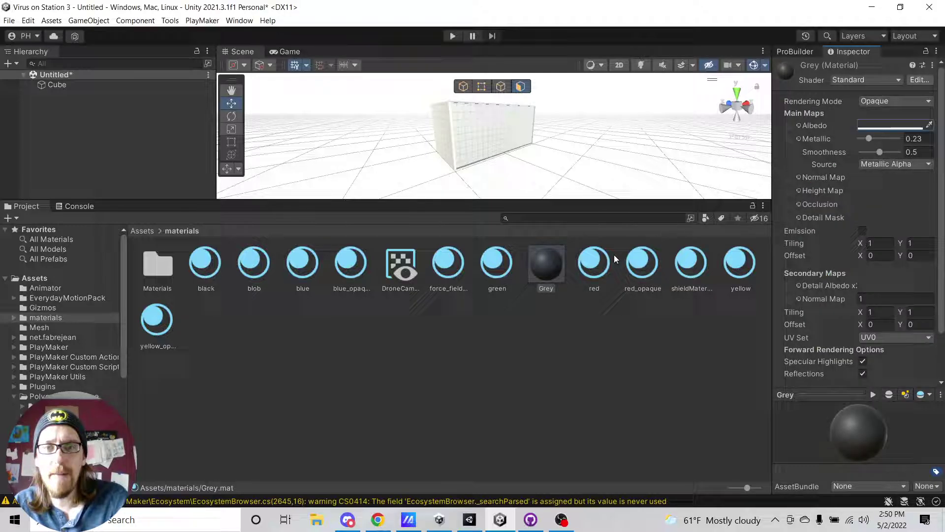
pyautogui.moveTo(544, 268); pyautogui.dragTo(451, 132)
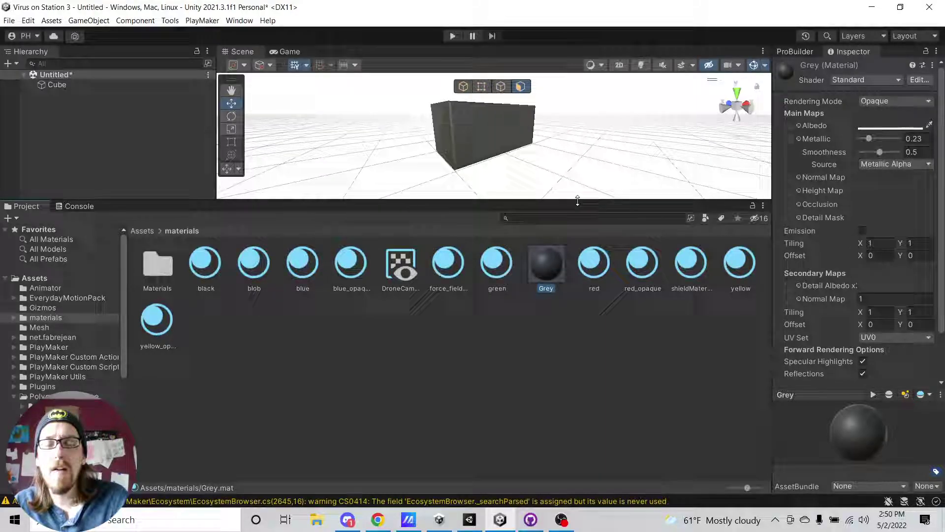
# Apply a tiled PolygonSciFiSpace panel material to the cube in an enlarged Scene view
pyautogui.moveTo(576, 201); pyautogui.dragTo(578, 353)
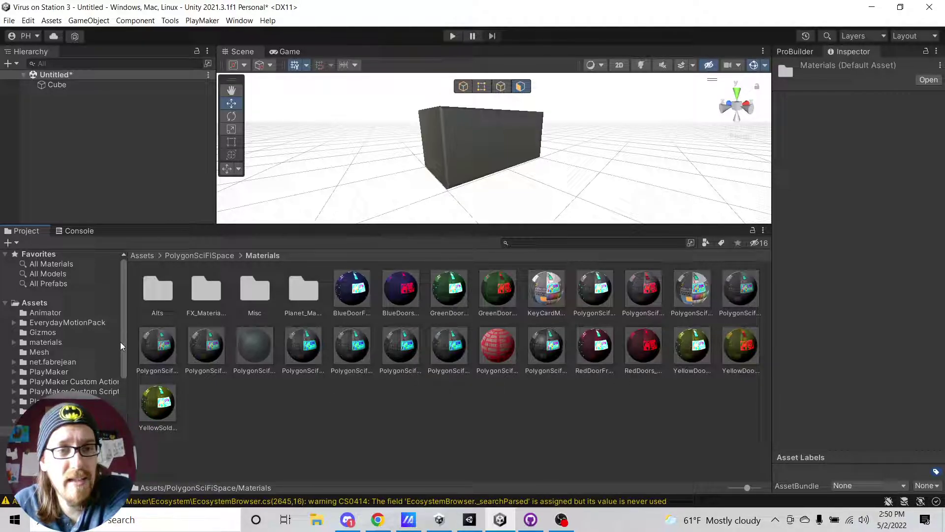
pyautogui.moveTo(148, 353); pyautogui.dragTo(454, 143)
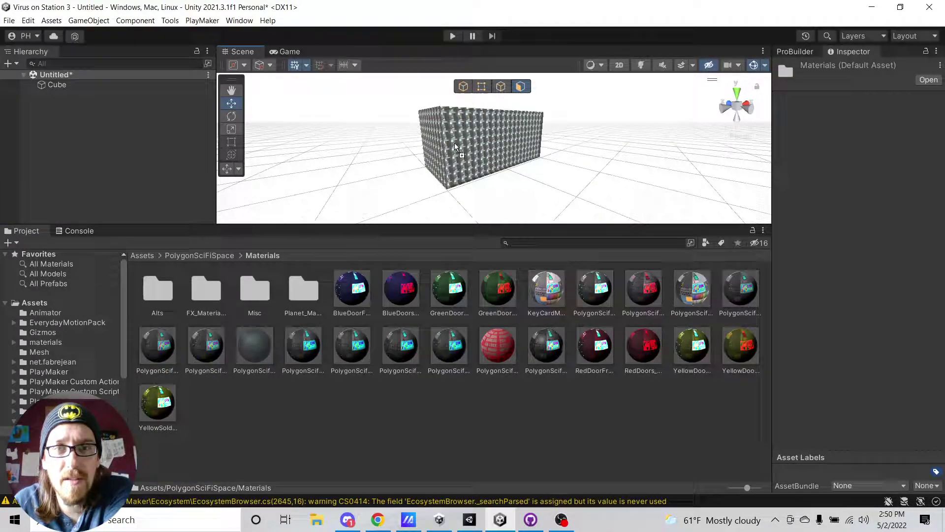
pyautogui.moveTo(401, 224); pyautogui.dragTo(401, 271)
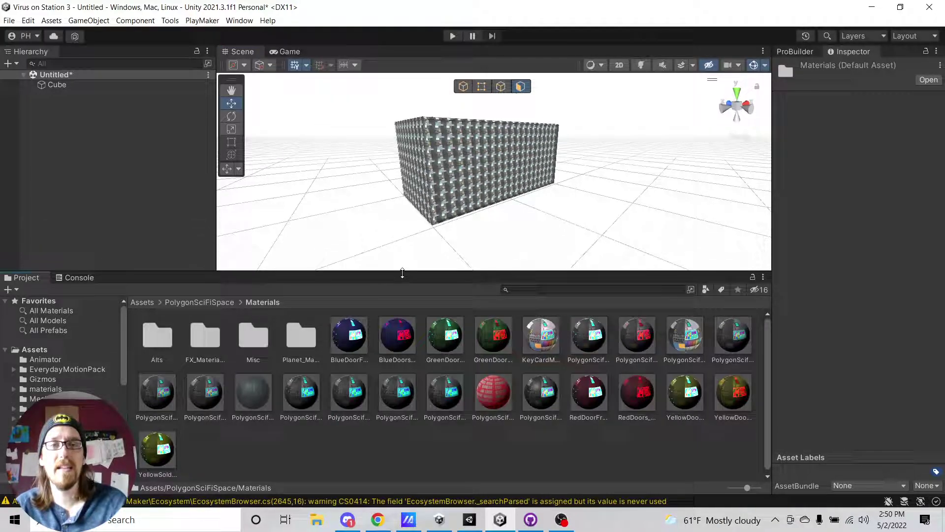
pyautogui.click(451, 130)
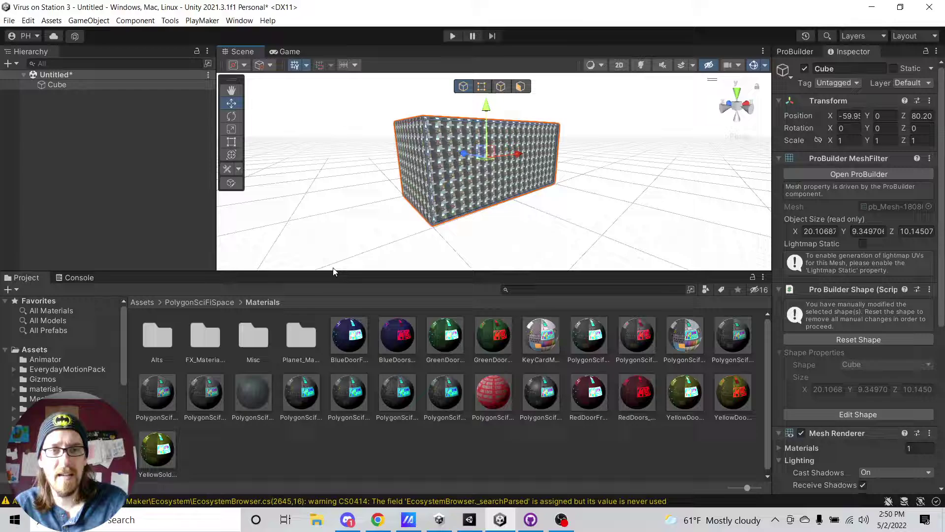
# Open the ProBuilder UV Editor for the cube and widen its window
pyautogui.click(804, 53)
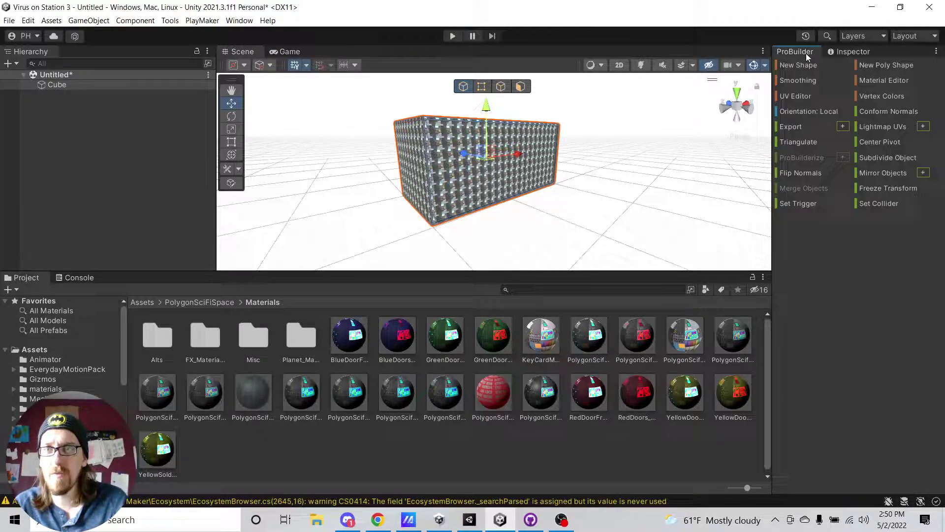
pyautogui.click(795, 96)
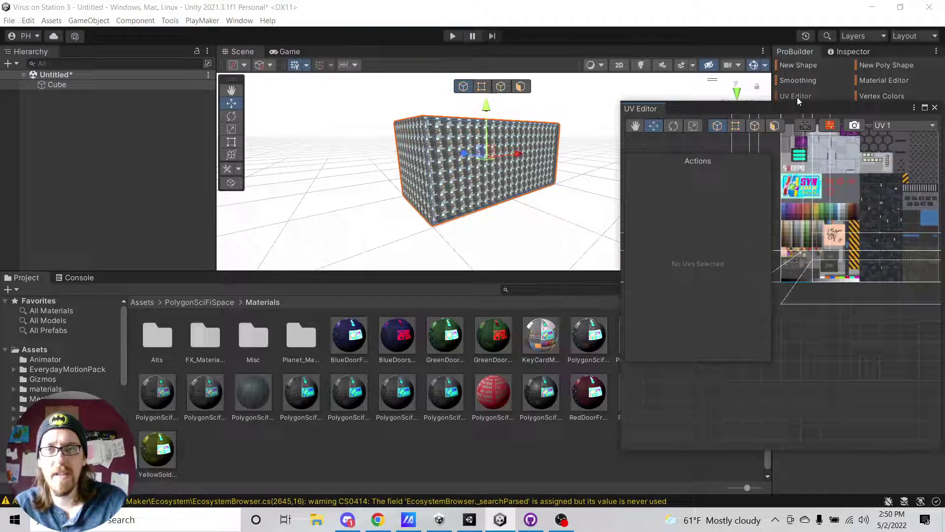
pyautogui.moveTo(796, 99); pyautogui.dragTo(297, 113)
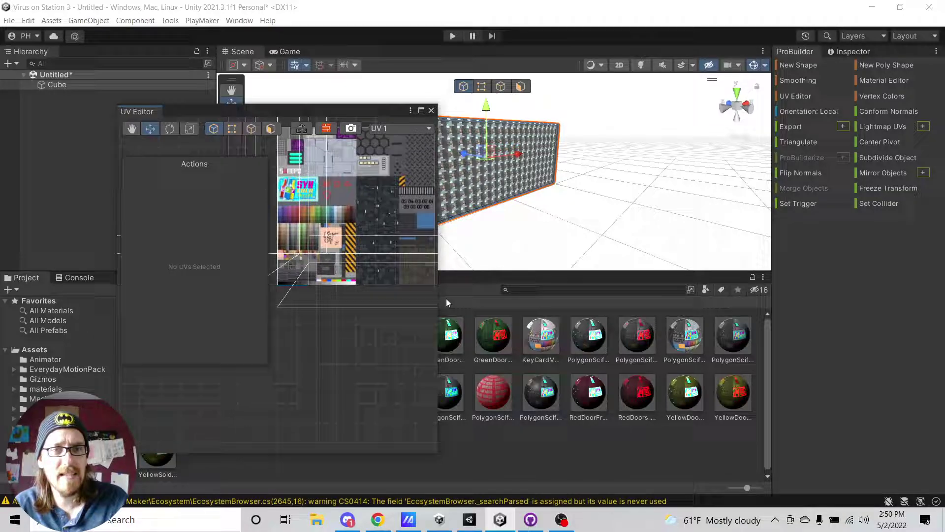
pyautogui.moveTo(438, 332); pyautogui.dragTo(721, 332)
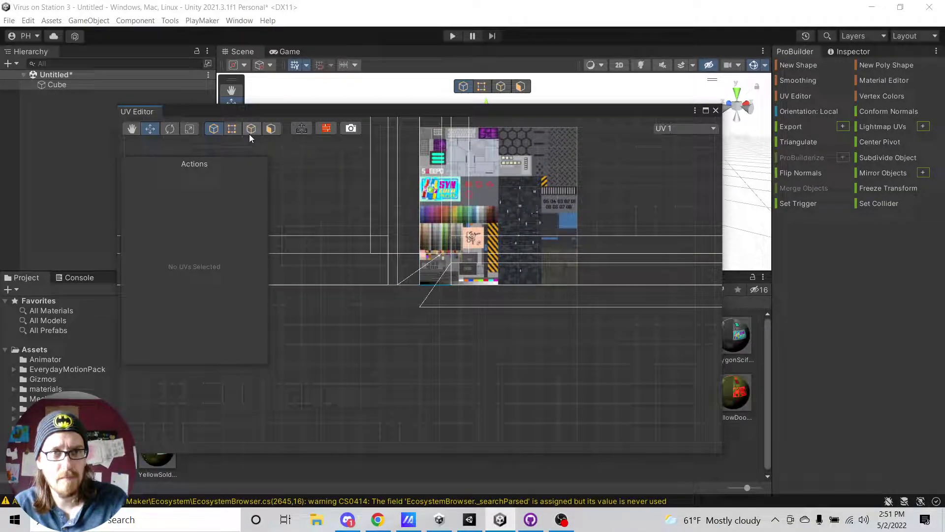
# Select all of the cube's UV faces and apply Box projection
pyautogui.click(233, 129)
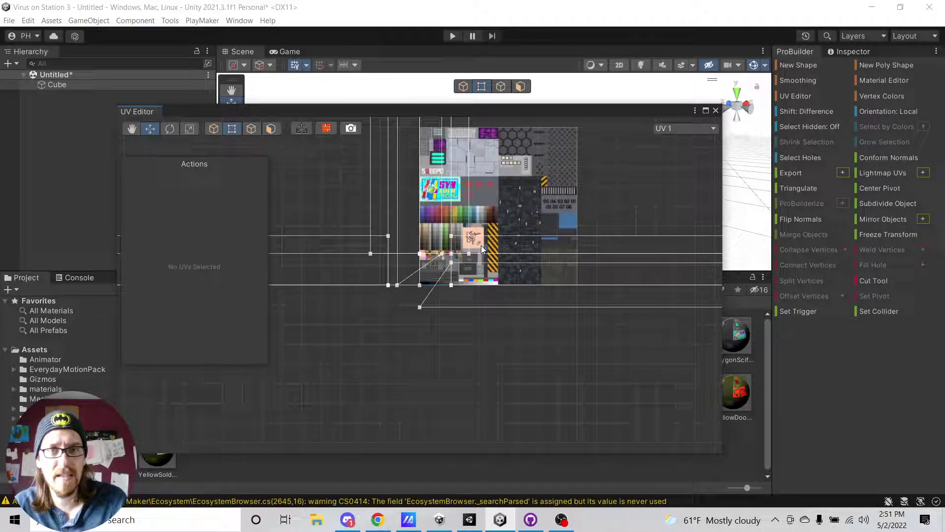
pyautogui.scroll(-3, 333, 187)
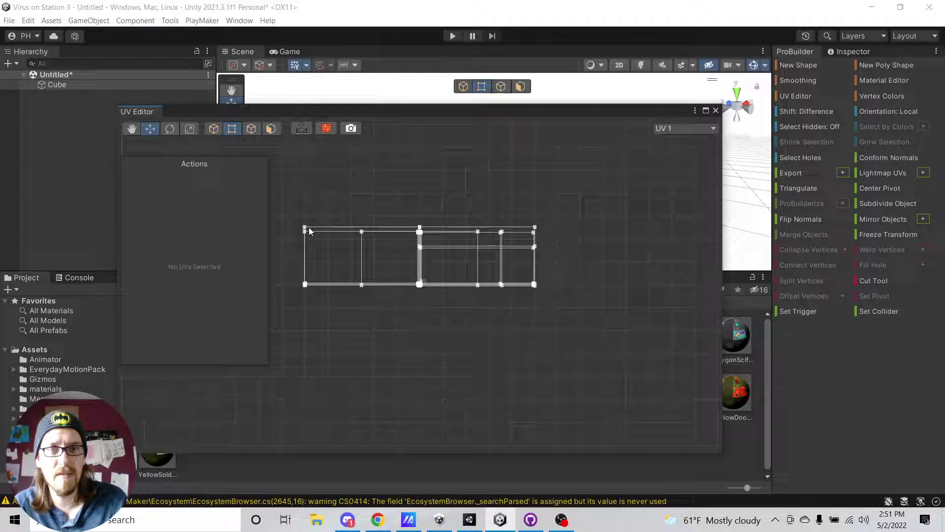
pyautogui.moveTo(284, 210); pyautogui.dragTo(634, 338)
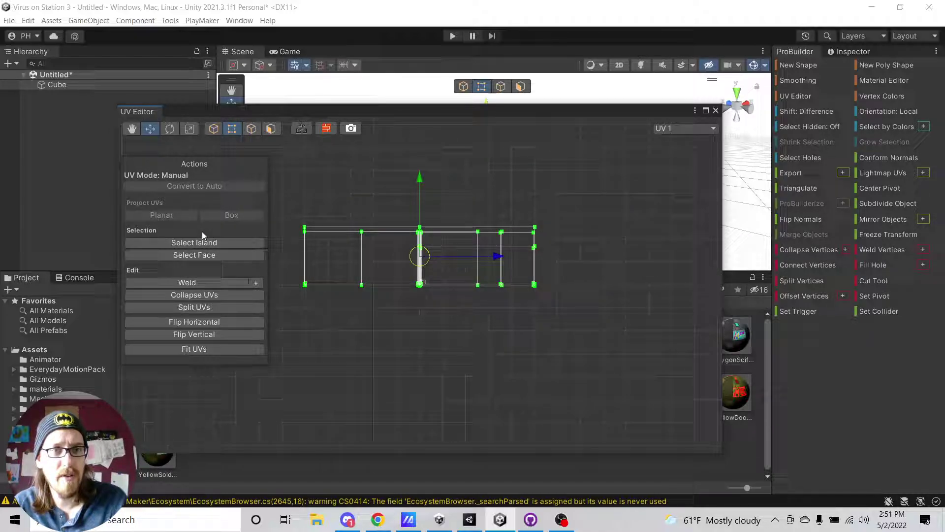
pyautogui.click(208, 256)
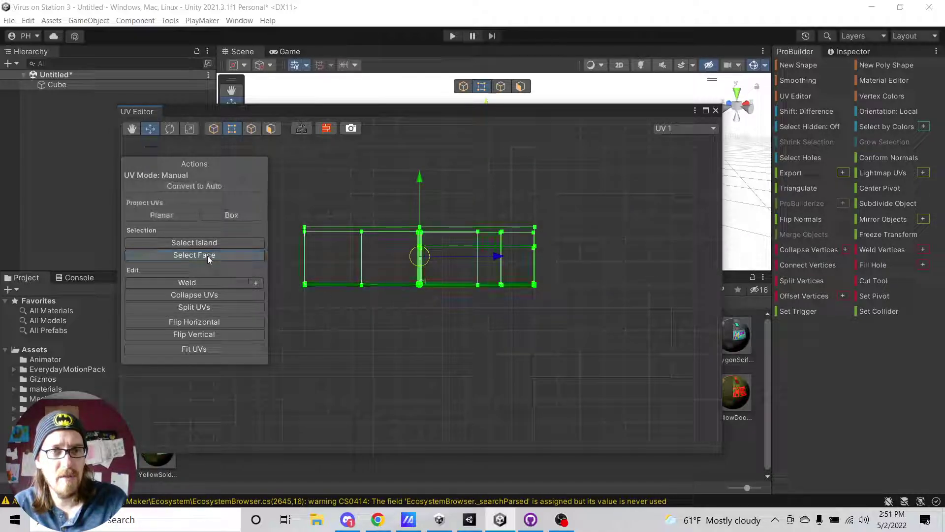
pyautogui.click(232, 216)
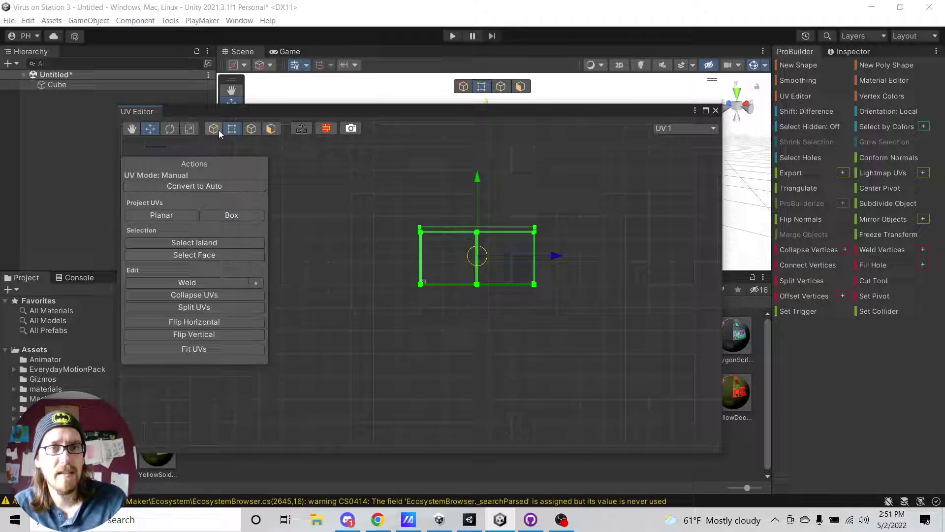
# Shrink the UV layout, shift it left and down, then shrink it much smaller
pyautogui.click(190, 129)
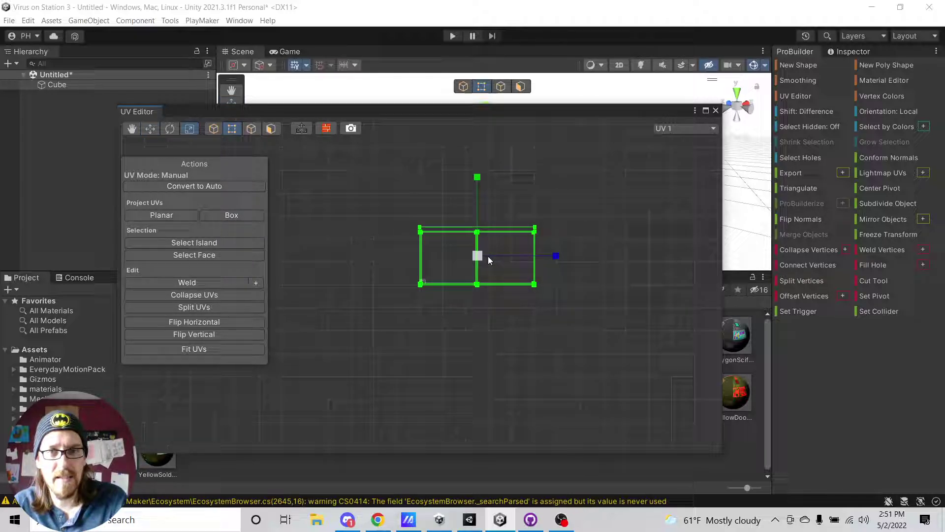
pyautogui.moveTo(481, 261); pyautogui.dragTo(428, 223)
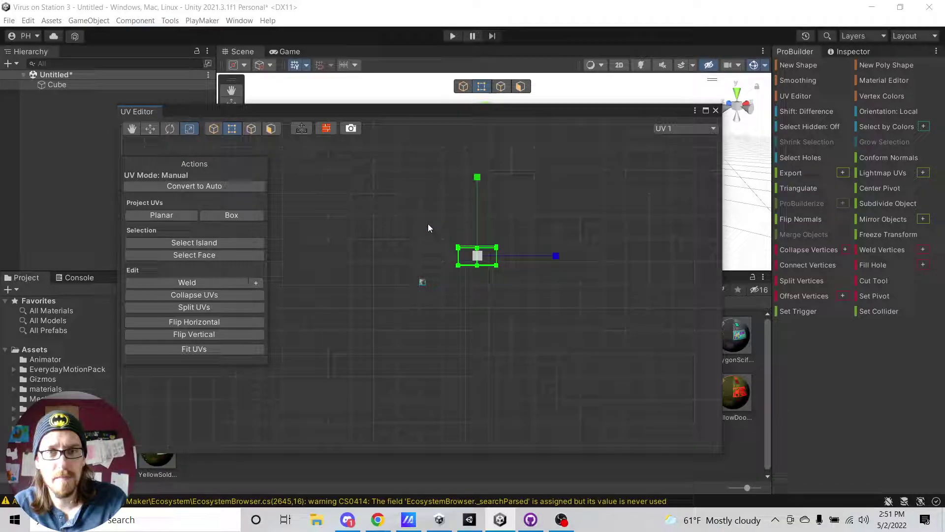
pyautogui.click(150, 129)
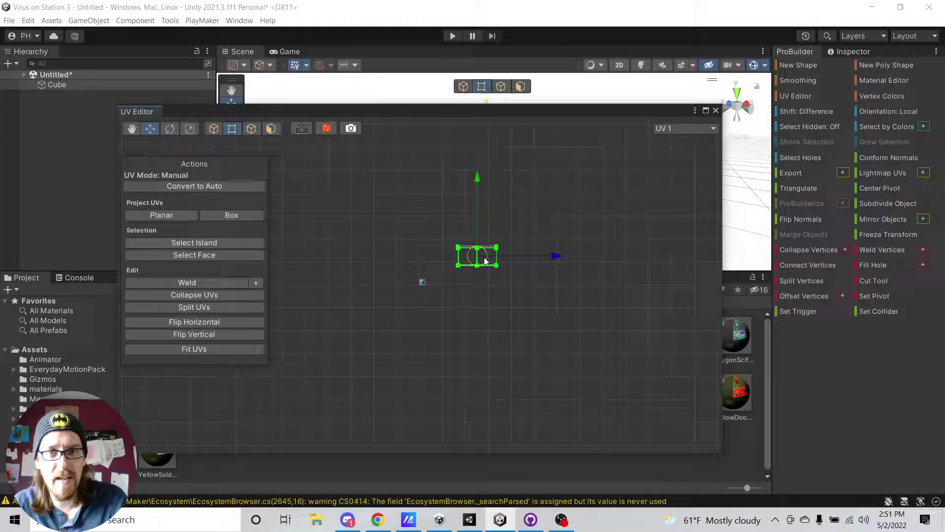
pyautogui.moveTo(485, 260); pyautogui.dragTo(424, 282)
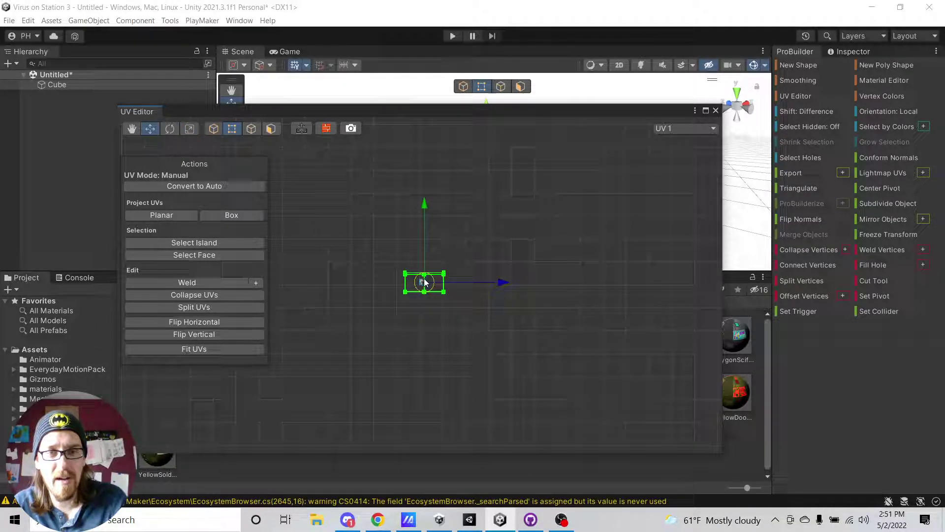
pyautogui.scroll(5, 425, 282)
pyautogui.click(190, 129)
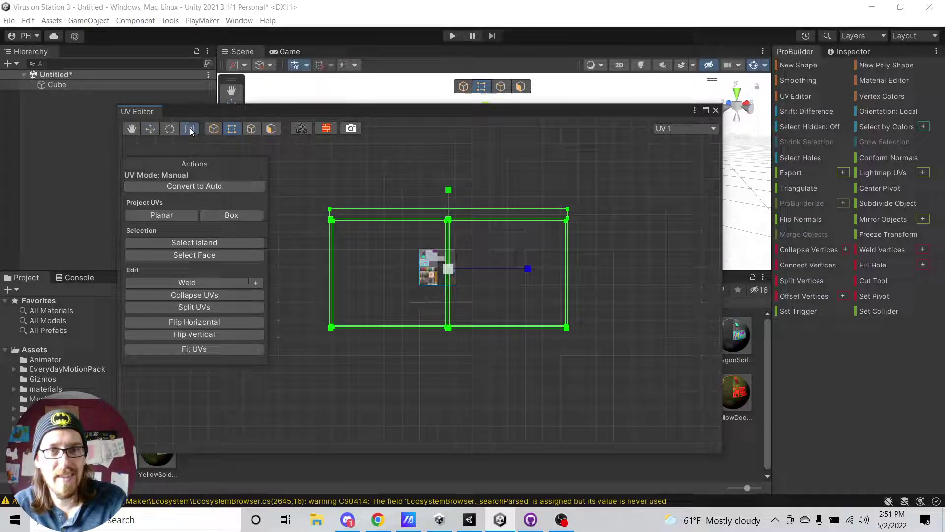
pyautogui.moveTo(450, 270); pyautogui.dragTo(378, 232)
pyautogui.click(150, 129)
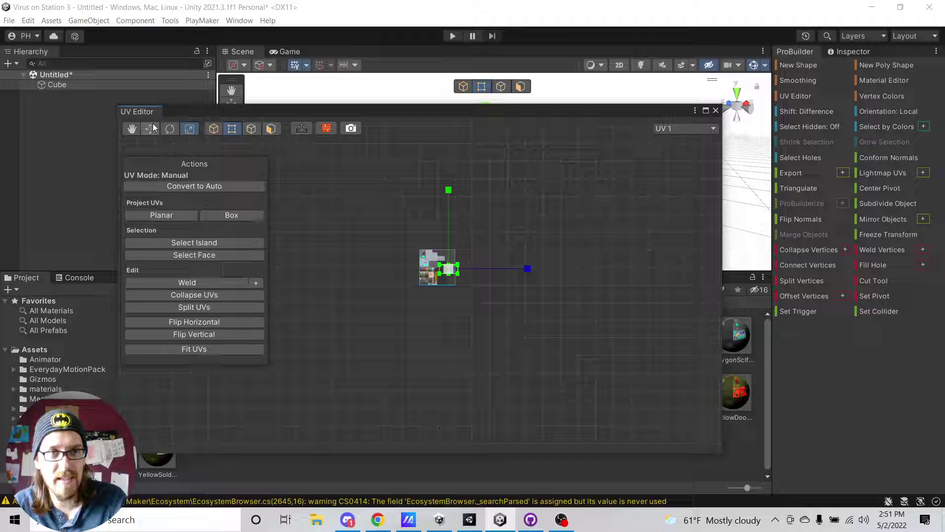
# Halve the UV layout and place it over the atlas's dark panel area
pyautogui.scroll(8, 593, 327)
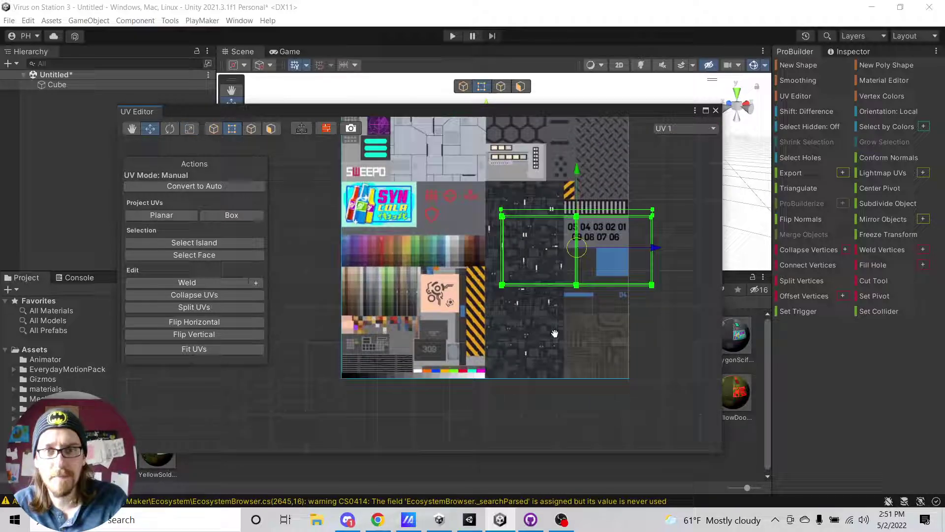
pyautogui.scroll(-5, 525, 349)
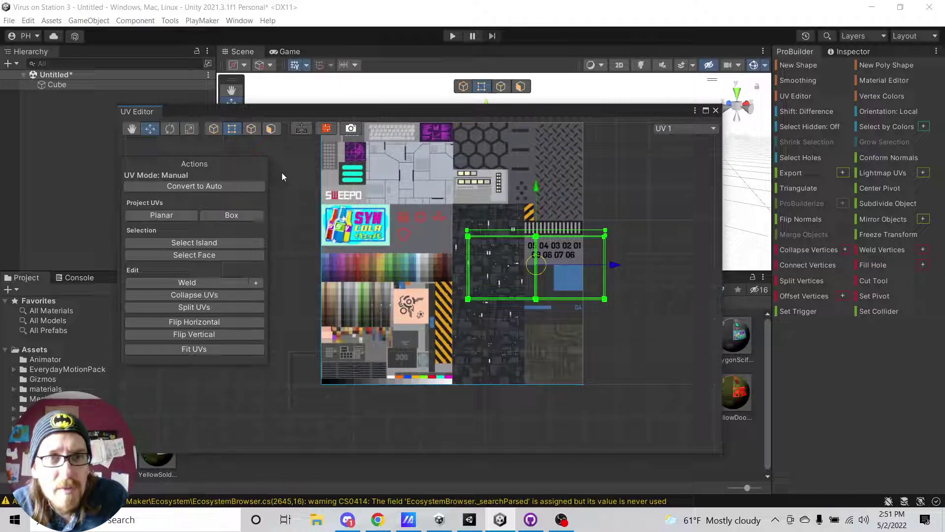
pyautogui.click(189, 128)
pyautogui.moveTo(538, 265); pyautogui.dragTo(502, 244)
pyautogui.click(150, 129)
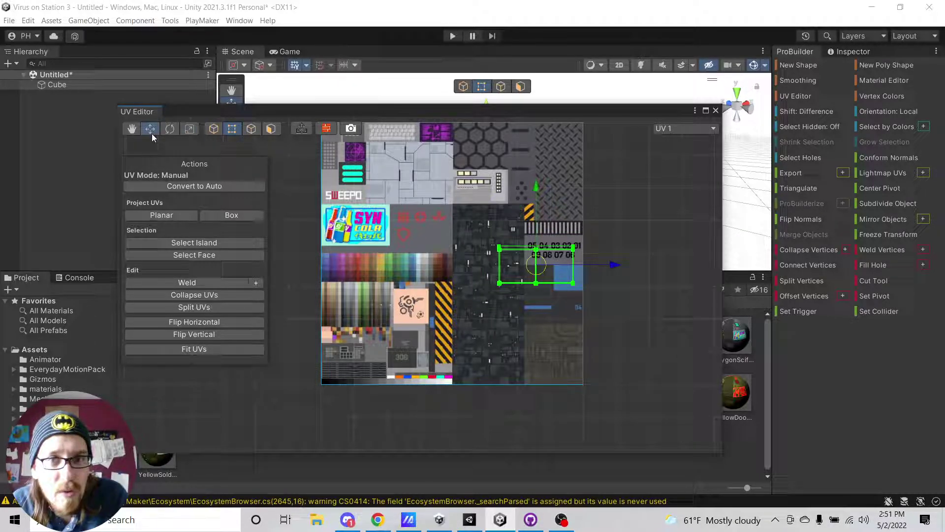
pyautogui.moveTo(537, 270); pyautogui.dragTo(489, 336)
pyautogui.scroll(3, 522, 336)
pyautogui.moveTo(657, 391); pyautogui.dragTo(573, 266, button='middle')
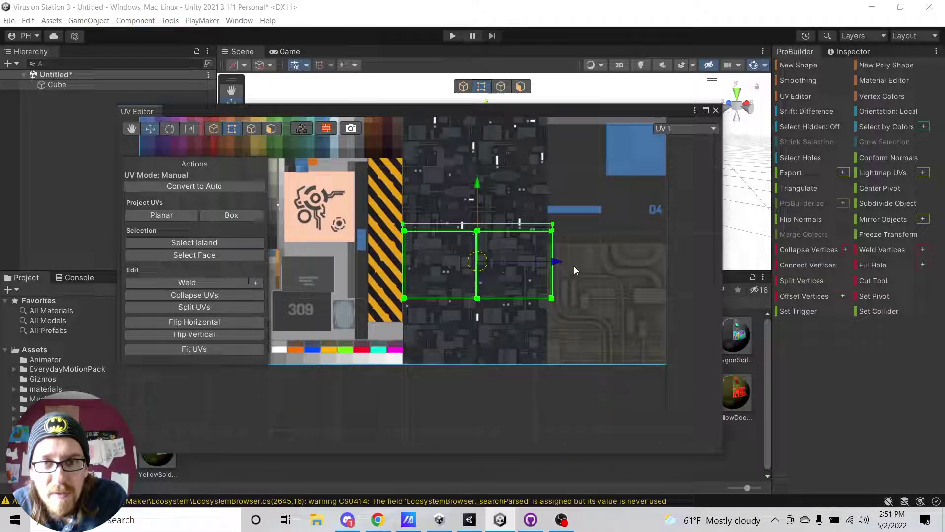
pyautogui.scroll(3, 574, 266)
# Scale the UVs slightly smaller within the dark panel and nudge them into place
pyautogui.click(189, 129)
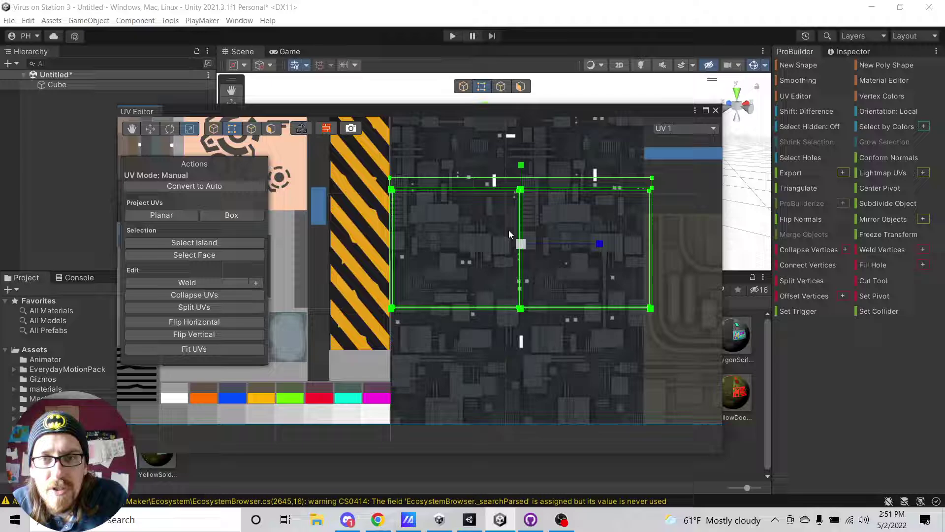
pyautogui.moveTo(523, 252); pyautogui.dragTo(509, 238)
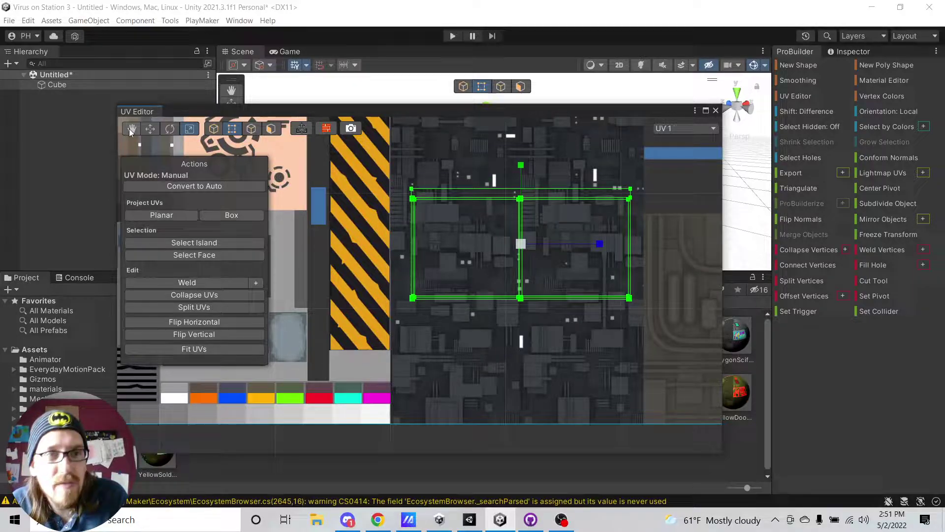
pyautogui.click(150, 129)
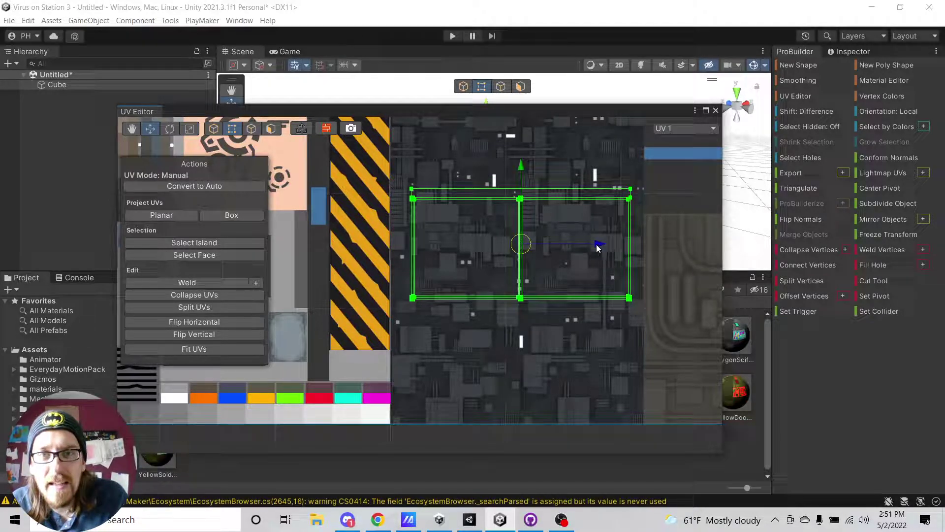
pyautogui.click(498, 245)
pyautogui.moveTo(402, 179); pyautogui.dragTo(665, 288)
pyautogui.moveTo(523, 247); pyautogui.dragTo(513, 251)
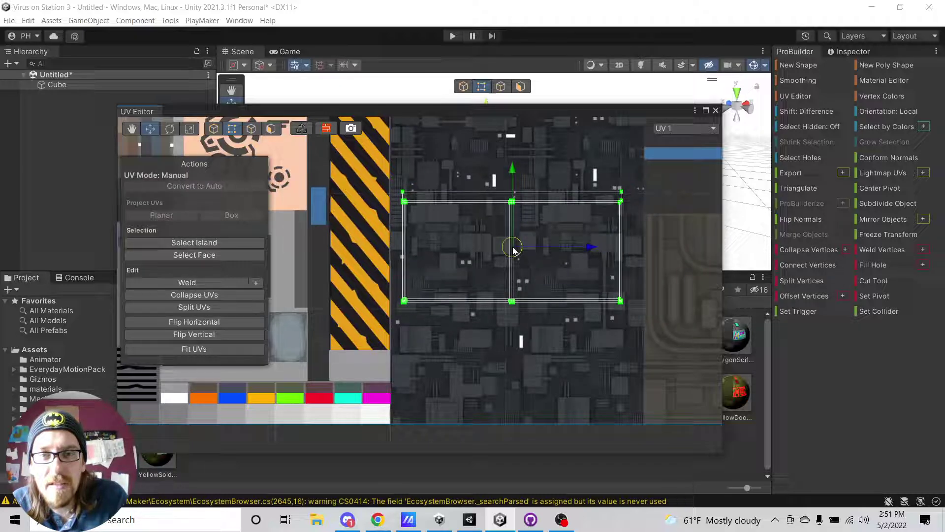
# Select only the cube's front face and reopen the UV Editor for it
pyautogui.click(716, 110)
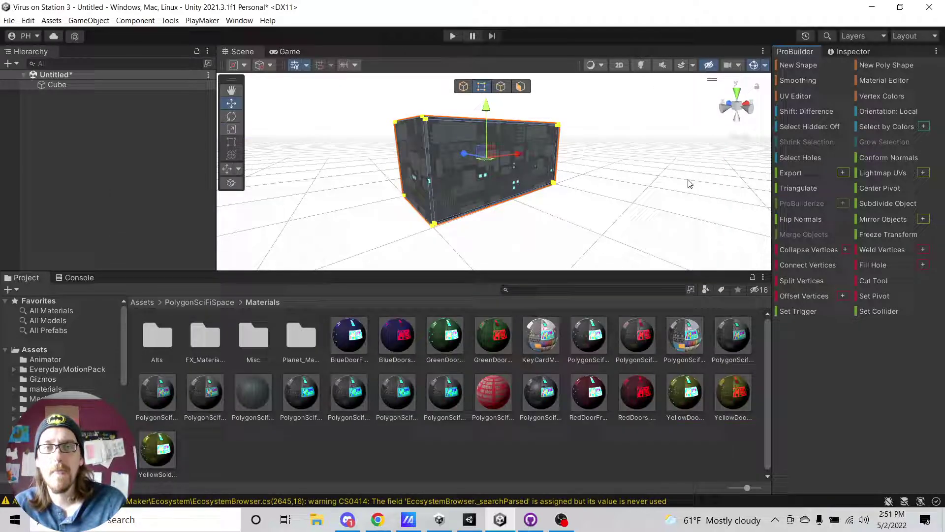
pyautogui.moveTo(606, 219); pyautogui.dragTo(480, 199, button='right')
pyautogui.click(521, 87)
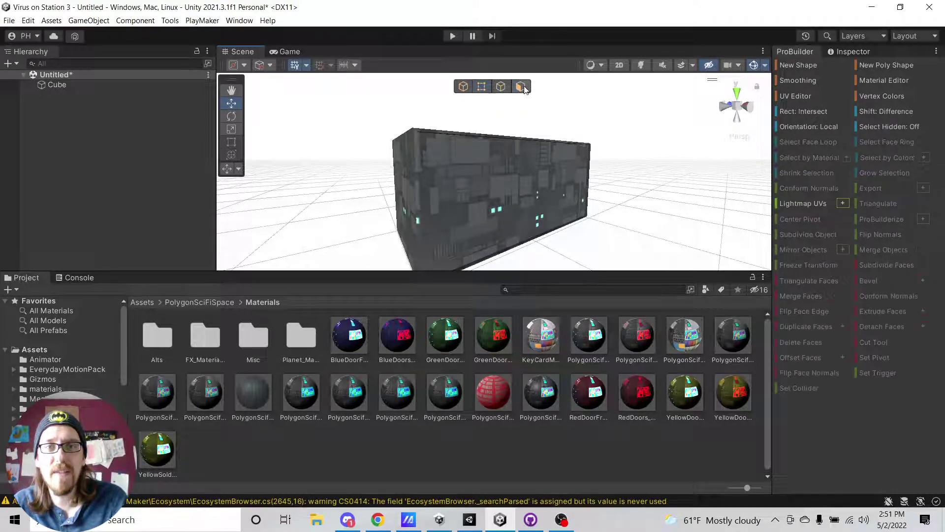
pyautogui.click(501, 197)
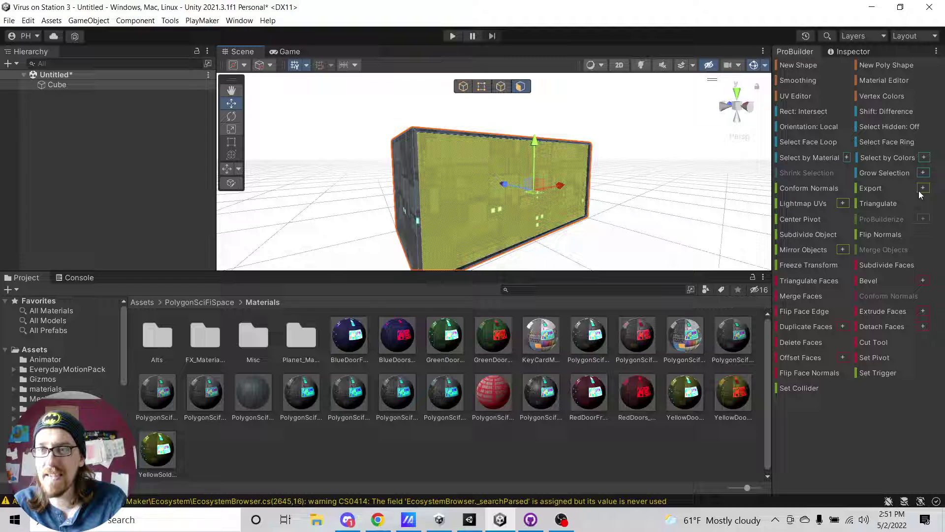
pyautogui.click(789, 96)
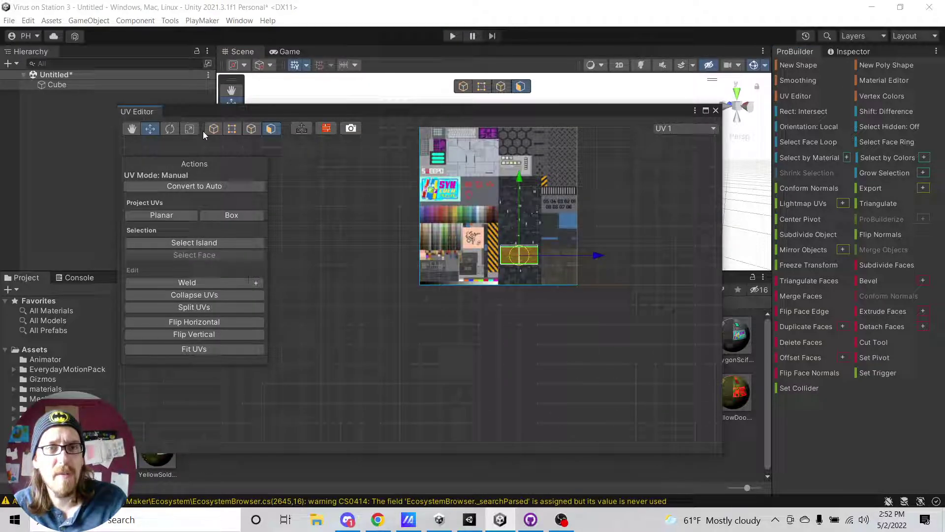
# Shrink the front face UVs to a tiny rectangle and move them to the atlas's bottom-left corner
pyautogui.scroll(6, 512, 226)
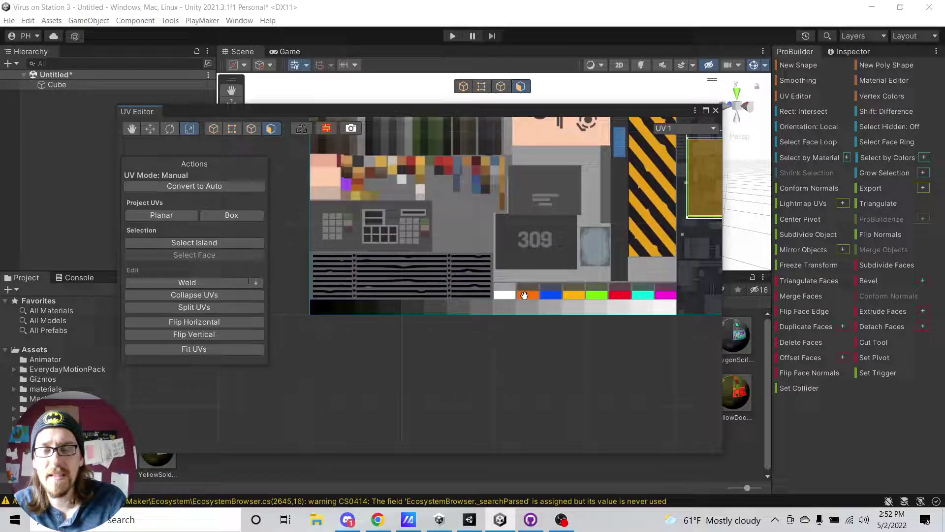
pyautogui.moveTo(557, 268); pyautogui.dragTo(485, 219)
pyautogui.click(157, 128)
pyautogui.click(498, 275)
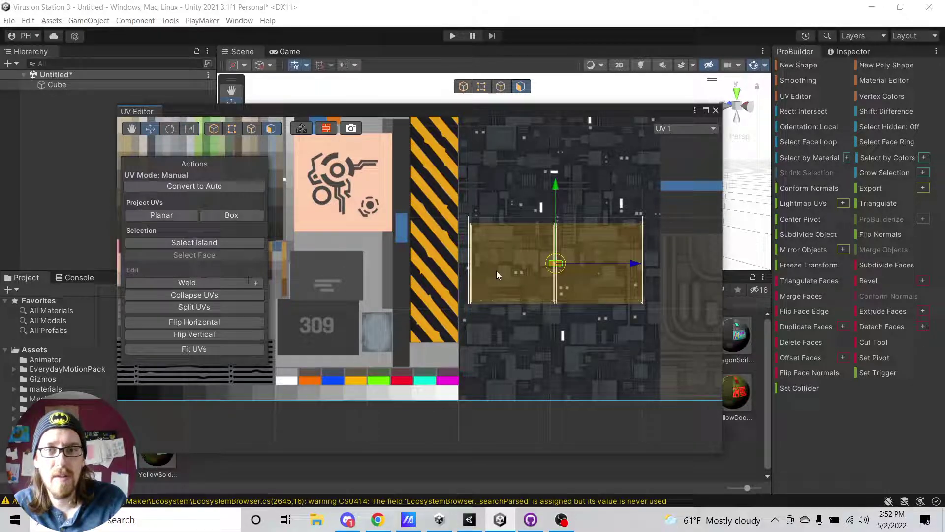
pyautogui.moveTo(557, 264); pyautogui.dragTo(126, 394)
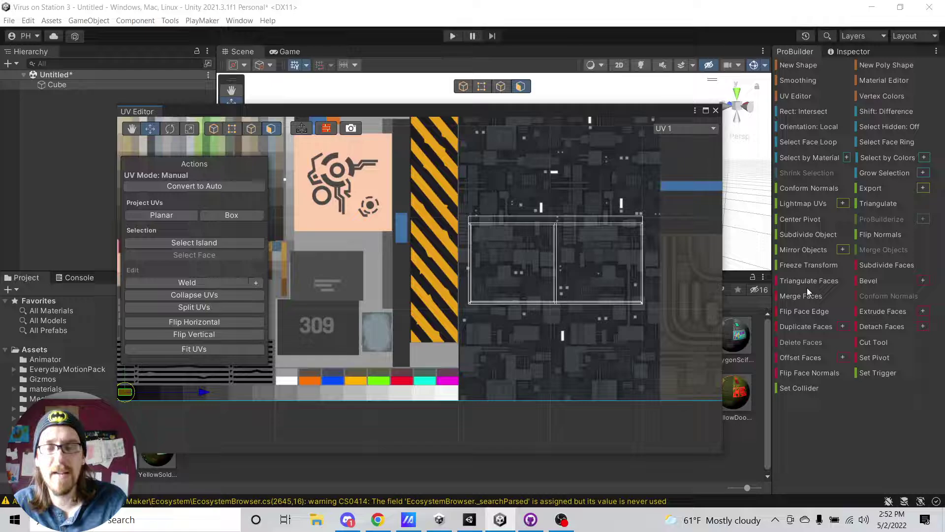
# Close the UV Editor and rename the Cube in the Hierarchy to 'Clock'
pyautogui.click(715, 110)
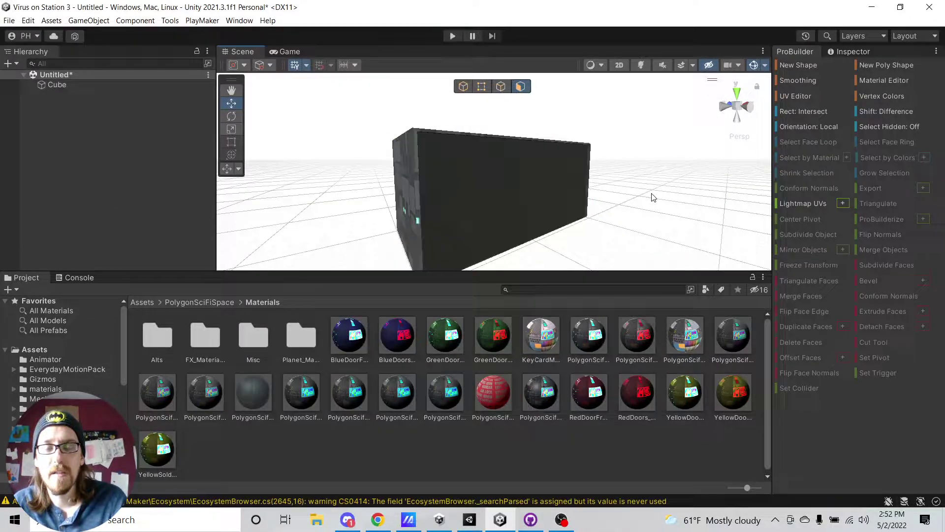
pyautogui.keyDown('alt'); pyautogui.moveTo(384, 206); pyautogui.dragTo(267, 209); pyautogui.keyUp('alt')
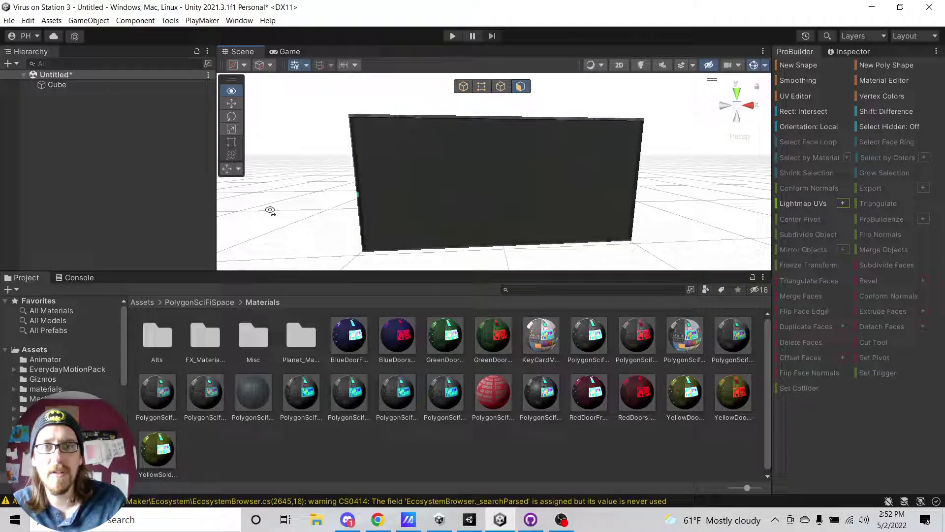
pyautogui.click(74, 84)
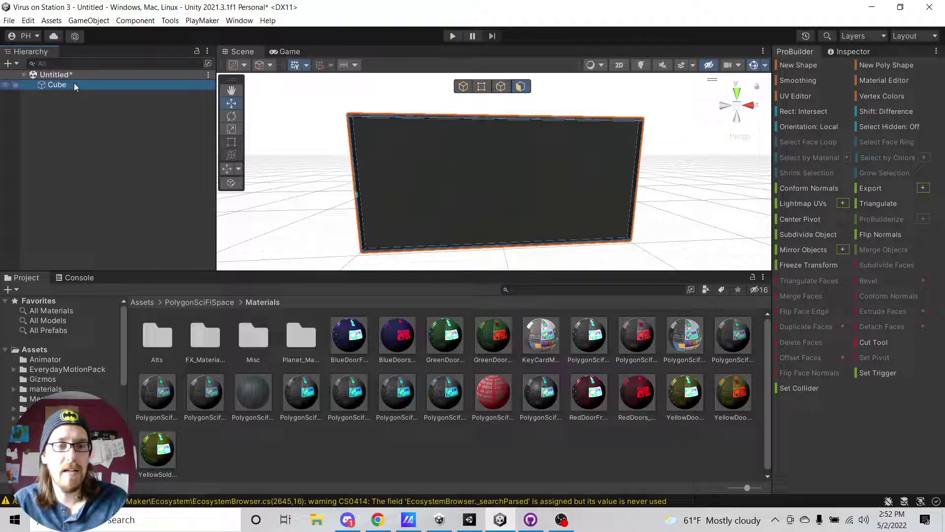
pyautogui.click(75, 84)
pyautogui.write('Clock')
pyautogui.press('Return')
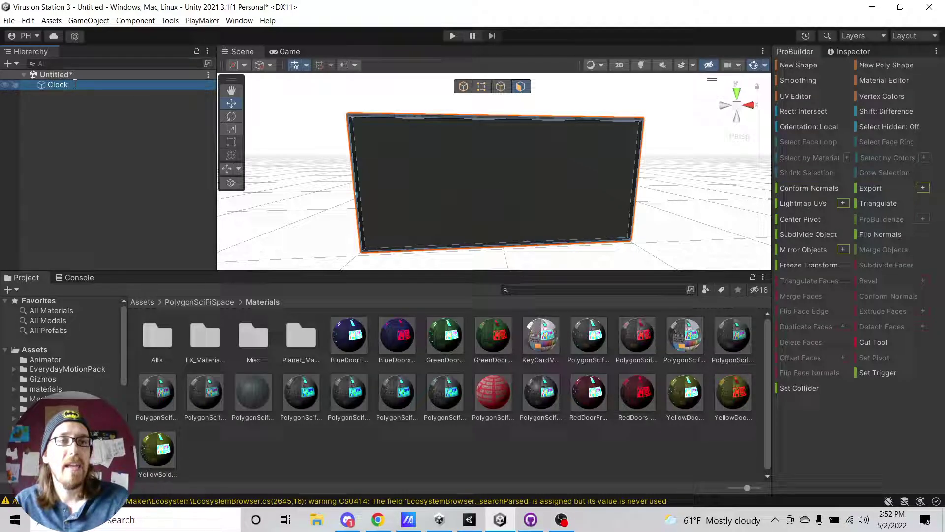
# Add a Text - TextMeshPro object as a child of Clock
pyautogui.rightClick(77, 87)
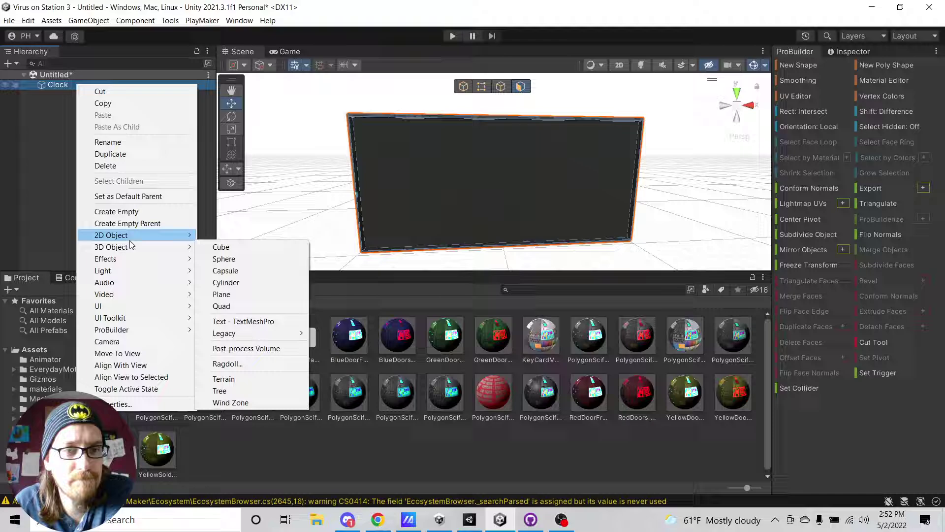
pyautogui.moveTo(133, 247)
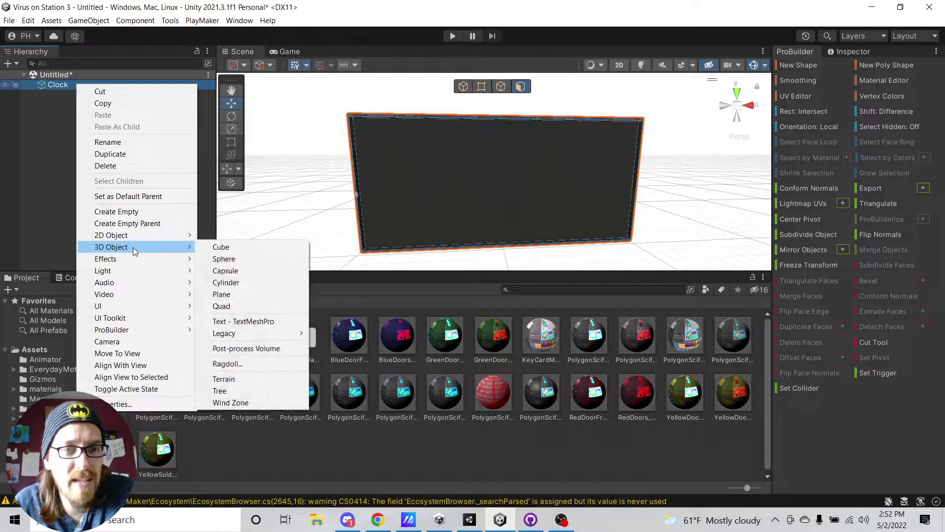
pyautogui.click(276, 322)
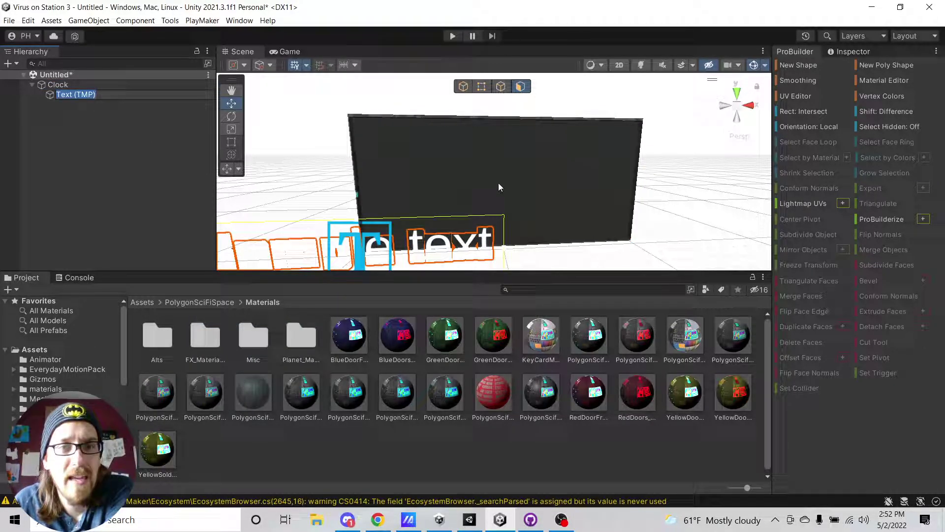
pyautogui.keyDown('alt'); pyautogui.moveTo(498, 182); pyautogui.dragTo(515, 211); pyautogui.keyUp('alt')
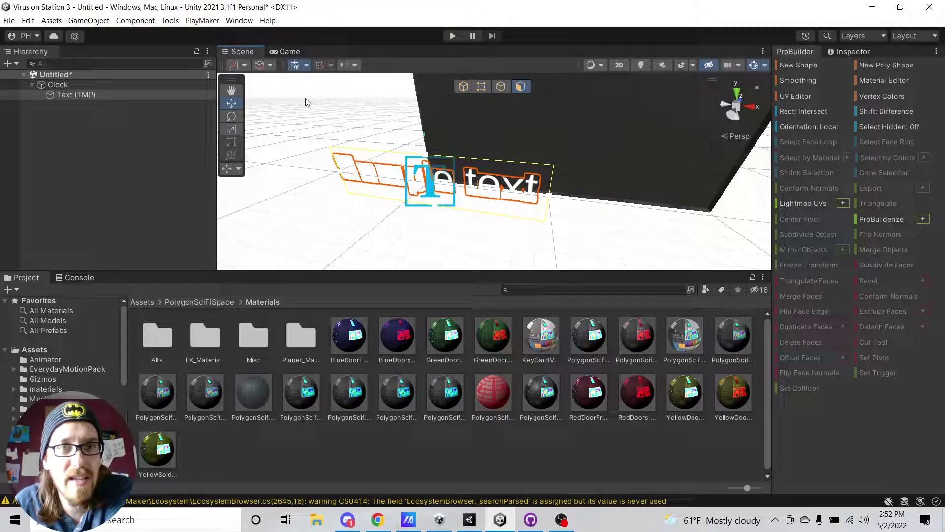
# Move the Text (TMP) up and sideways onto the clock's dark front panel
pyautogui.click(463, 87)
pyautogui.moveTo(418, 139); pyautogui.dragTo(409, 80)
pyautogui.moveTo(463, 136); pyautogui.dragTo(593, 144)
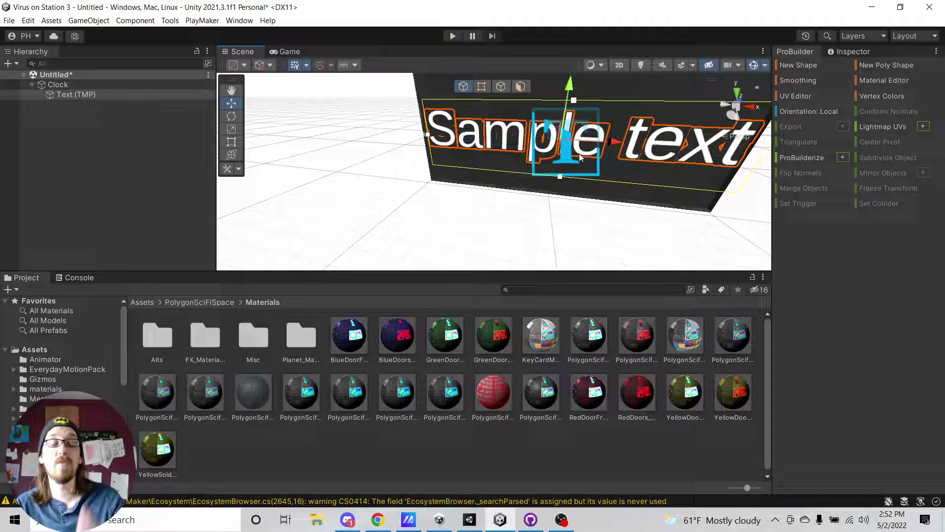
pyautogui.keyDown('alt'); pyautogui.moveTo(578, 158); pyautogui.dragTo(535, 159); pyautogui.keyUp('alt')
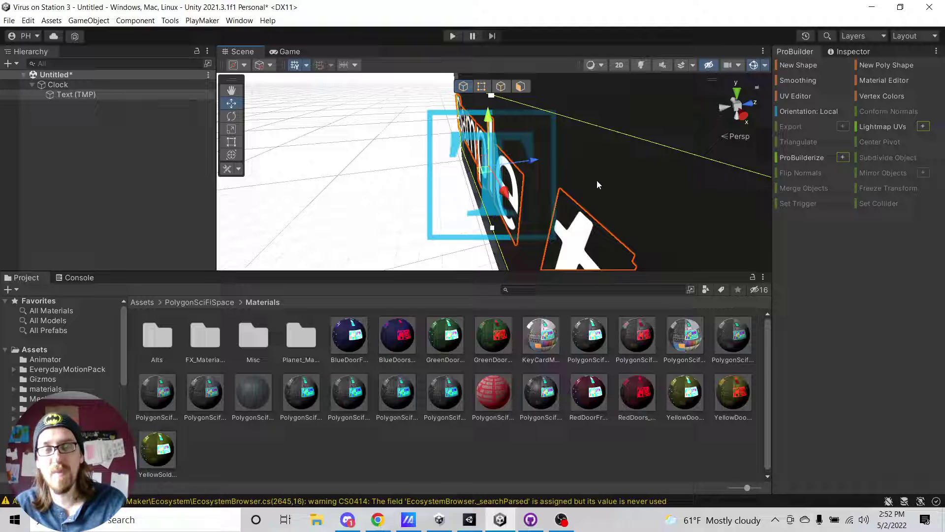
pyautogui.keyDown('alt'); pyautogui.moveTo(648, 179); pyautogui.dragTo(457, 74); pyautogui.keyUp('alt')
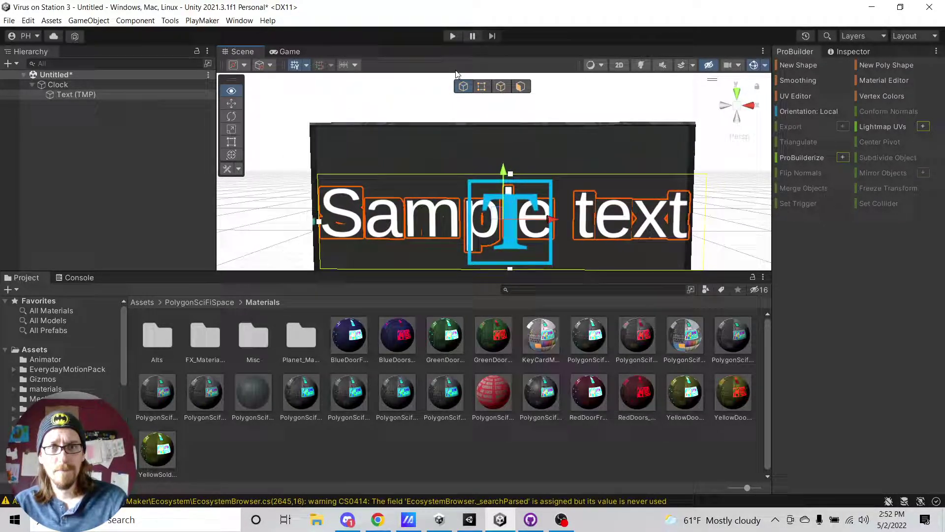
# Replace the Sample text with 00:00 and apply Center and Middle alignment
pyautogui.click(853, 52)
pyautogui.scroll(-6, 837, 196)
pyautogui.click(845, 256)
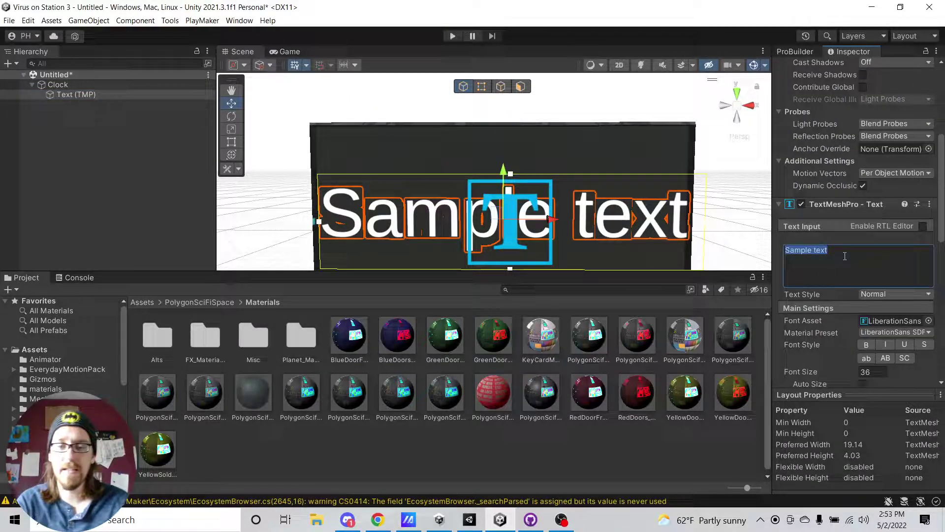
pyautogui.write('00:00')
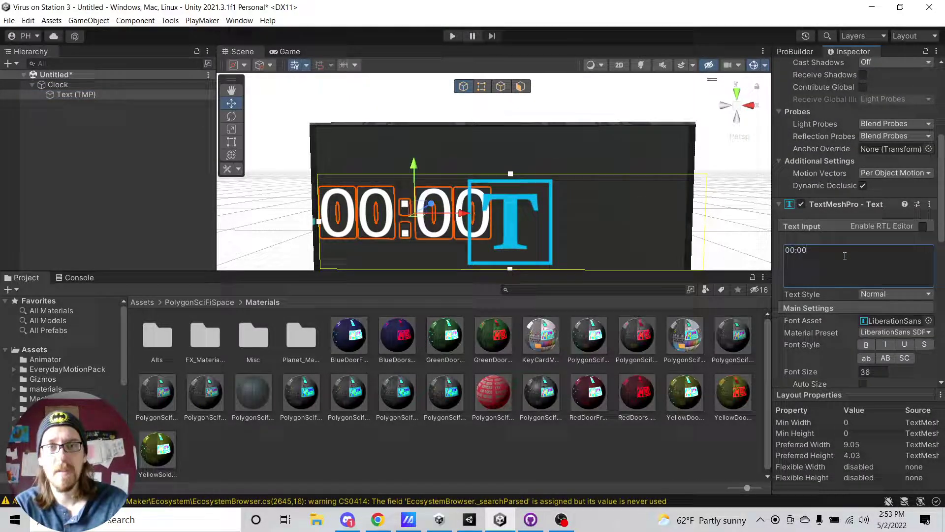
pyautogui.scroll(-4, 847, 261)
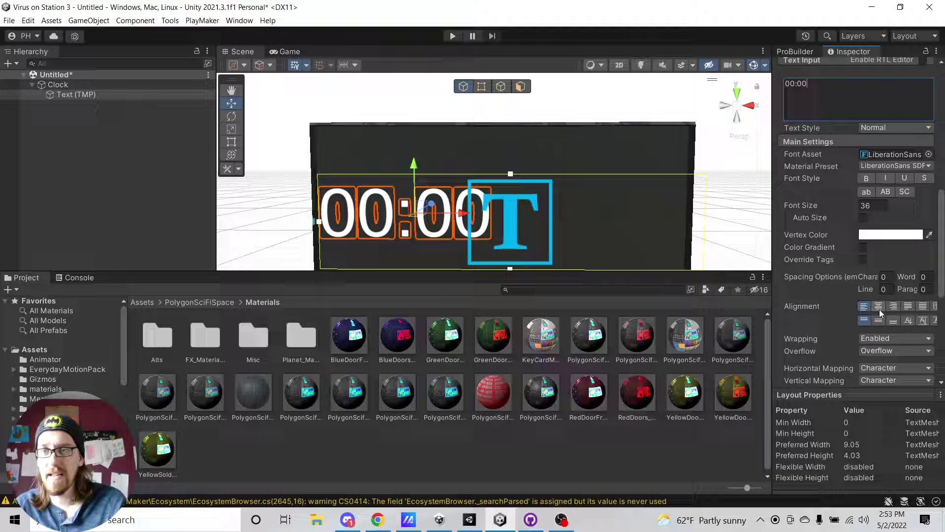
pyautogui.click(878, 306)
pyautogui.click(879, 320)
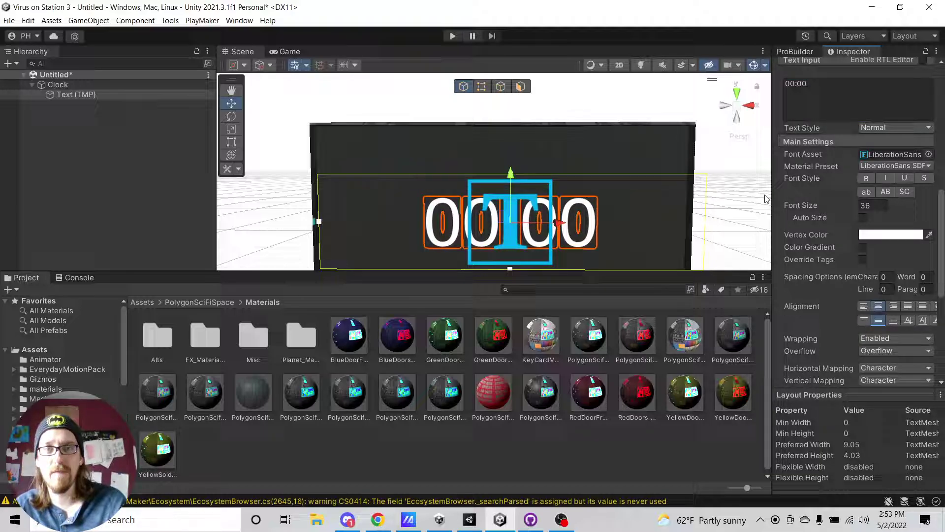
# In isometric view, narrow the text box to width 19.43 and shift it left to Pos X 10.2
pyautogui.click(74, 94)
pyautogui.scroll(3, 867, 126)
pyautogui.scroll(4, 867, 126)
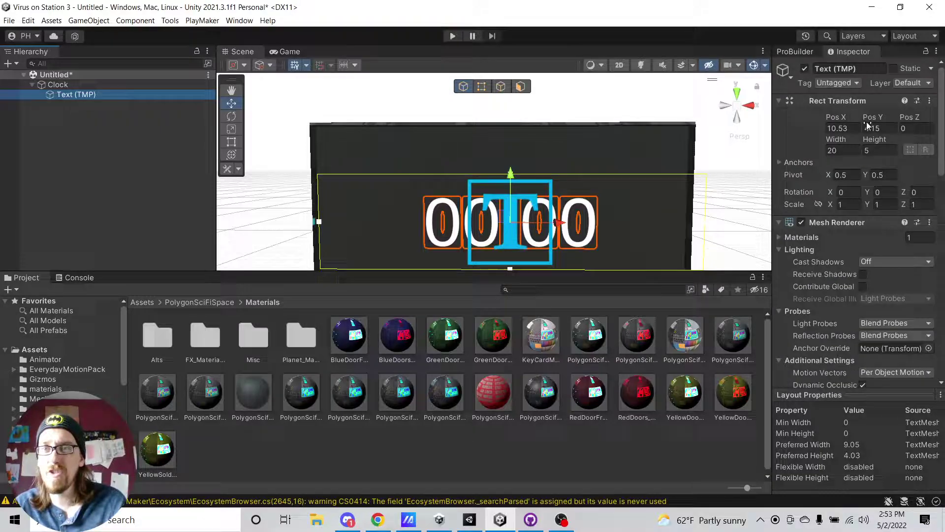
pyautogui.click(738, 136)
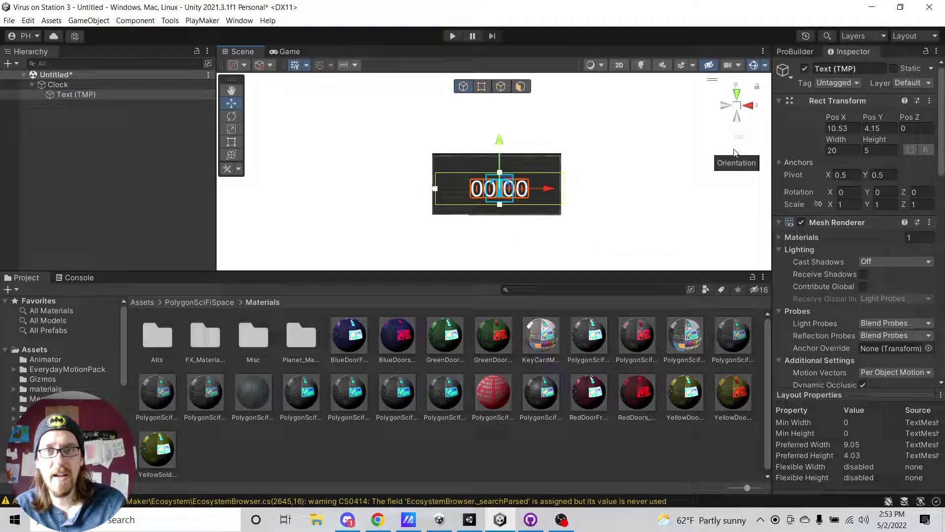
pyautogui.moveTo(840, 140); pyautogui.dragTo(799, 151)
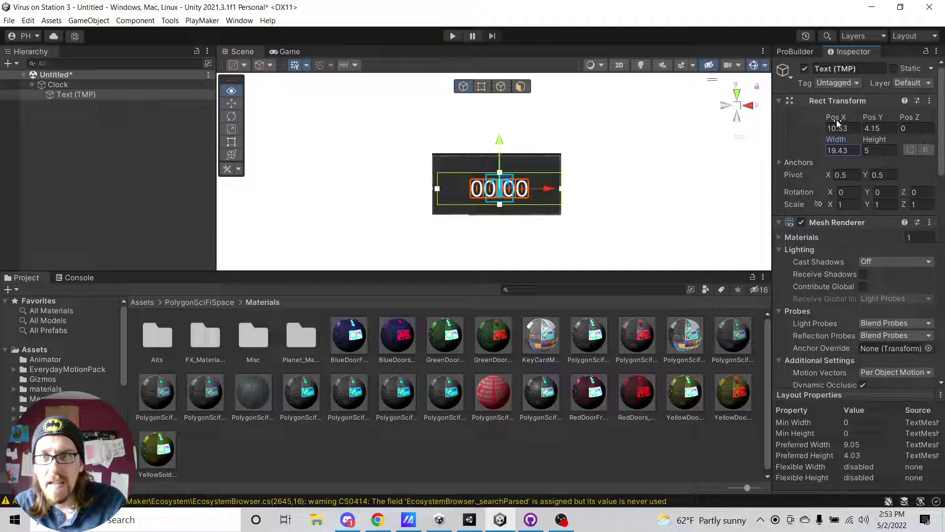
pyautogui.moveTo(839, 117); pyautogui.dragTo(938, 131)
# Back in perspective view, raise the text slightly on the clock face
pyautogui.scroll(5, 644, 166)
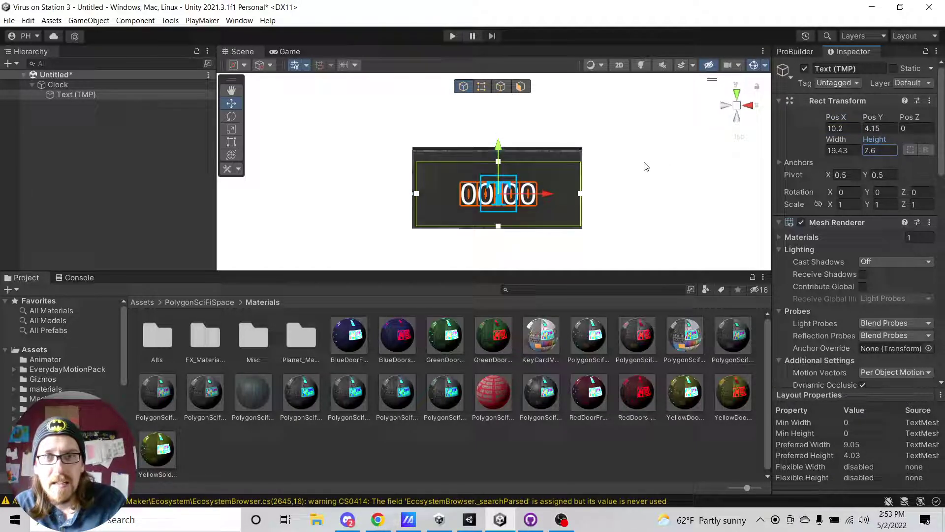
pyautogui.click(739, 136)
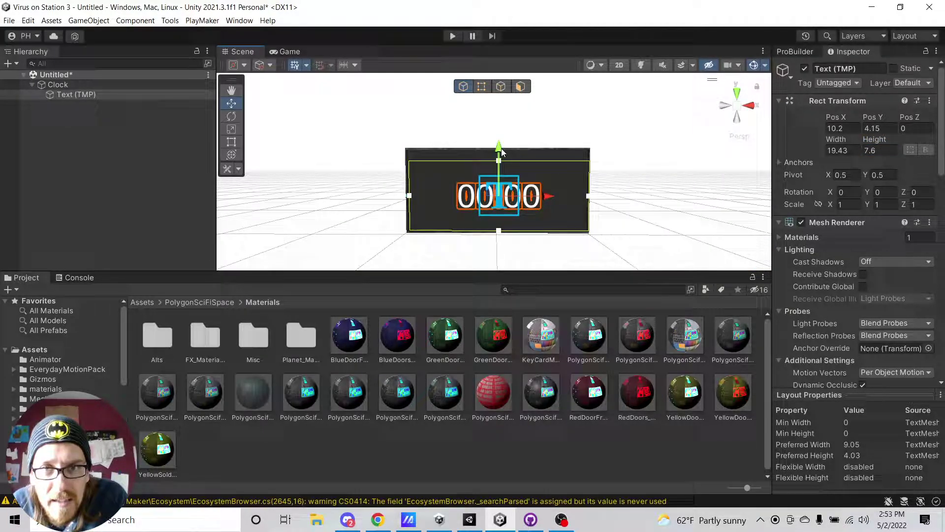
pyautogui.moveTo(502, 148); pyautogui.dragTo(500, 147)
pyautogui.scroll(-5, 863, 196)
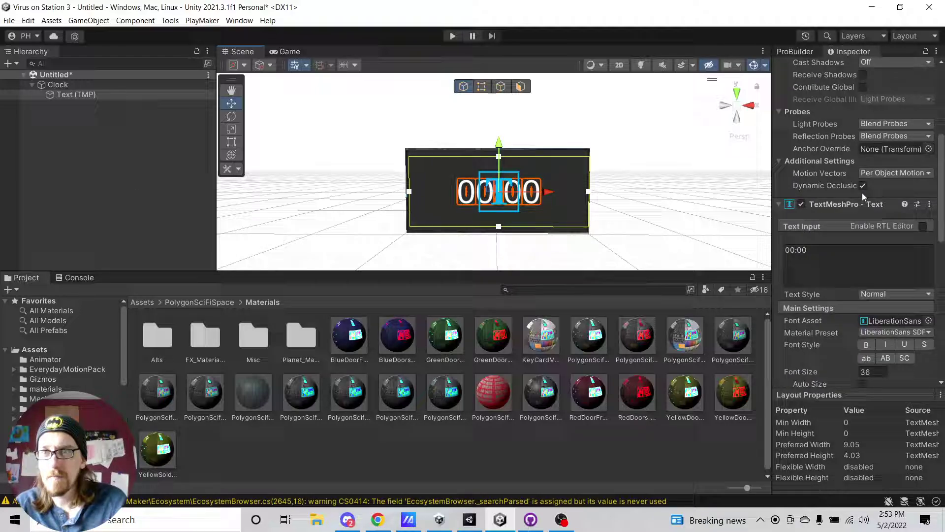
pyautogui.scroll(-2, 862, 193)
# Enlarge the clock digits to font size 67.41
pyautogui.moveTo(828, 272); pyautogui.dragTo(185, 272)
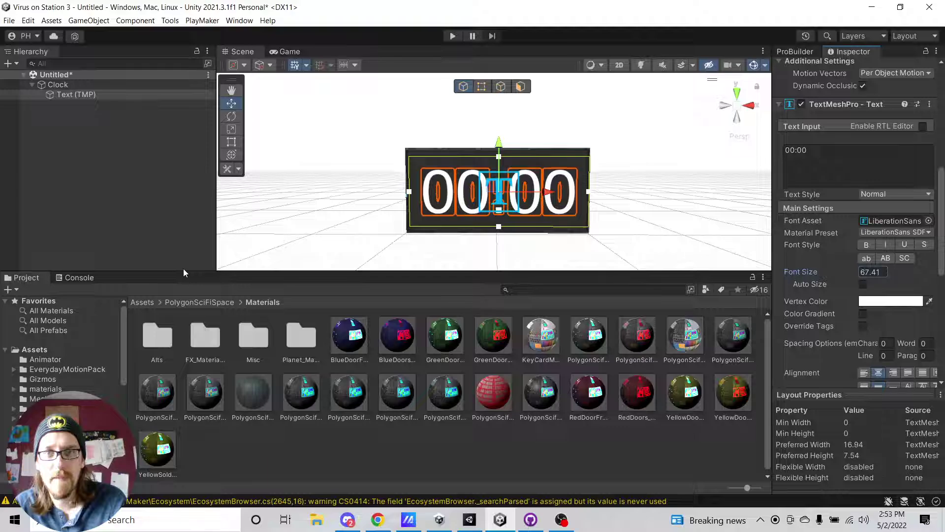
pyautogui.click(300, 180)
pyautogui.moveTo(329, 175); pyautogui.dragTo(230, 180, button='right')
pyautogui.press('w')
pyautogui.press('s')
pyautogui.press('w')
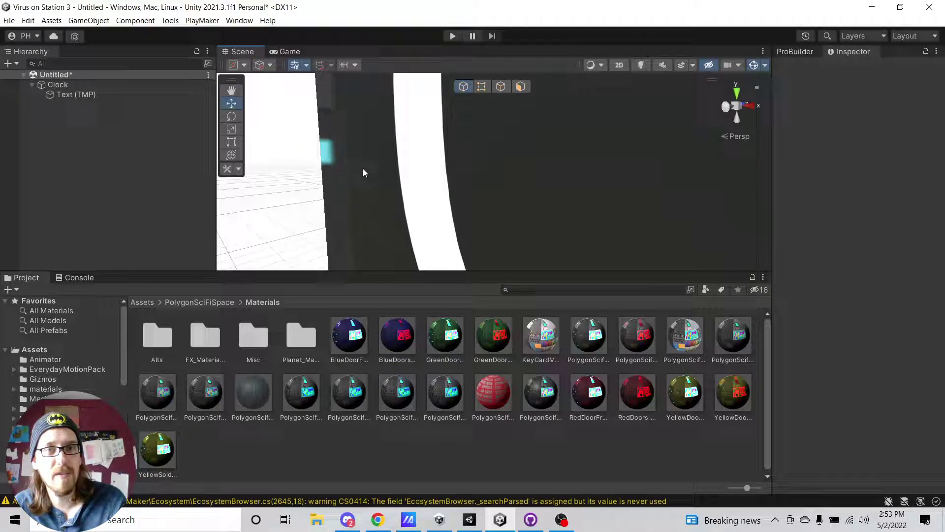
pyautogui.moveTo(363, 173); pyautogui.dragTo(661, 180, button='right')
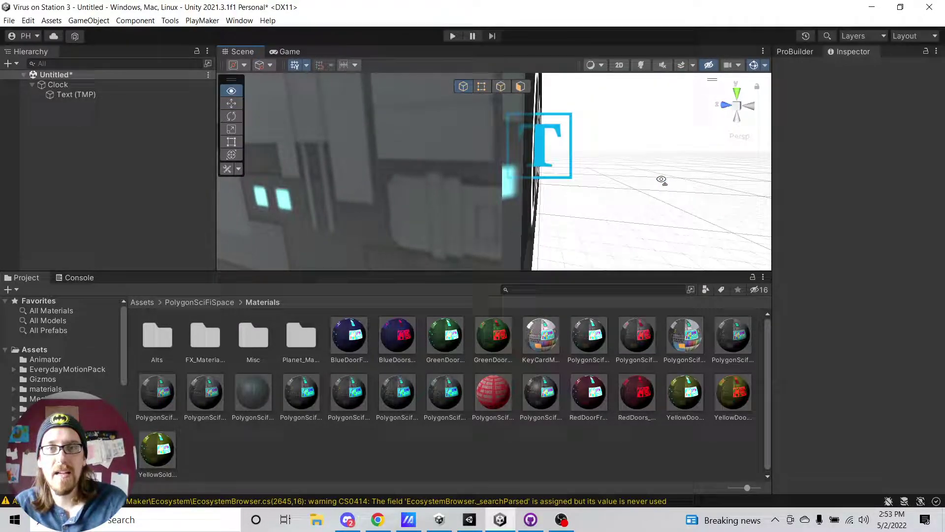
# Push the text forward to Pos Z 0.4 so it sits in front of the clock face
pyautogui.click(532, 223)
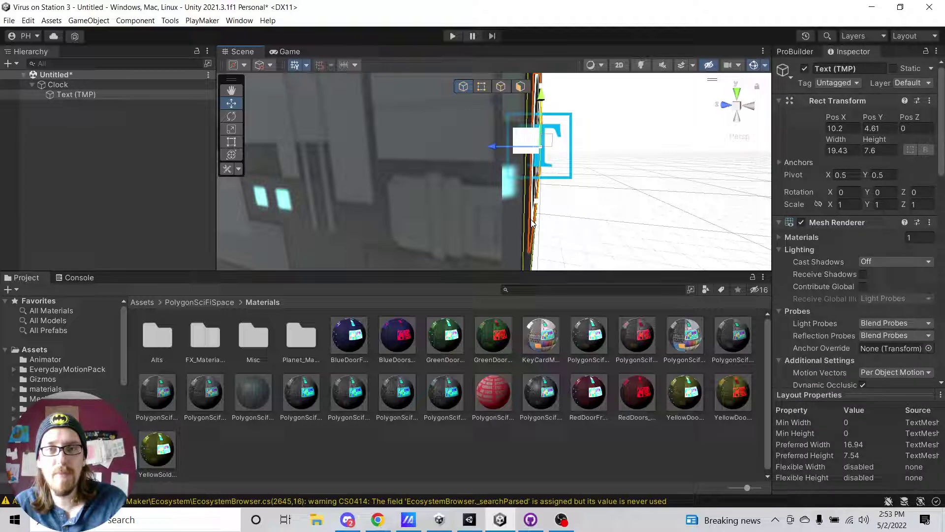
pyautogui.press('f')
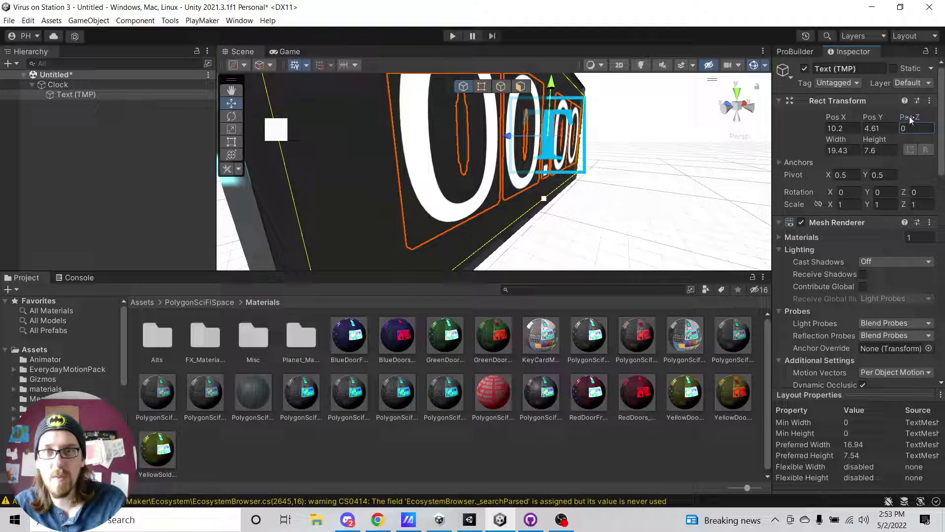
pyautogui.moveTo(908, 116); pyautogui.dragTo(917, 116)
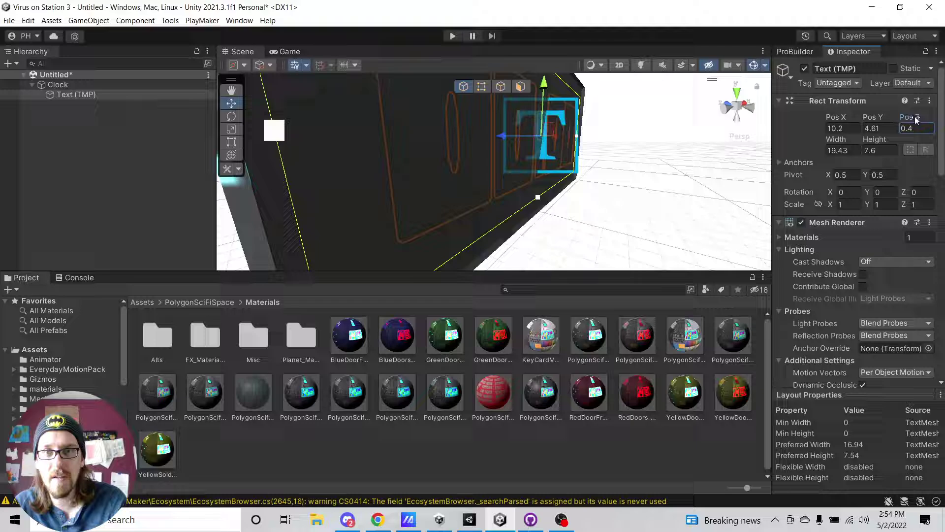
pyautogui.press('f')
# Snap to a straight front view, hide the text gizmo, and select Clock
pyautogui.click(724, 212)
pyautogui.keyDown('alt'); pyautogui.moveTo(724, 212); pyautogui.dragTo(536, 178); pyautogui.keyUp('alt')
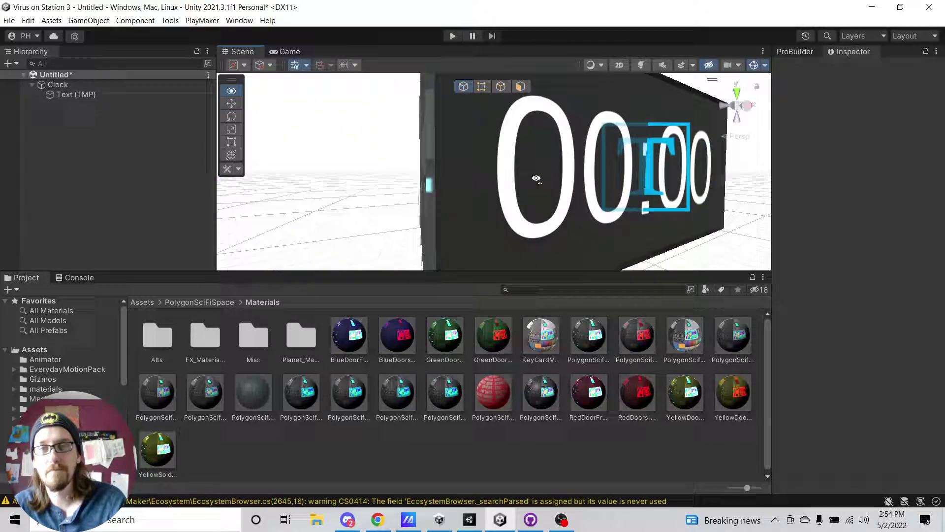
pyautogui.click(723, 105)
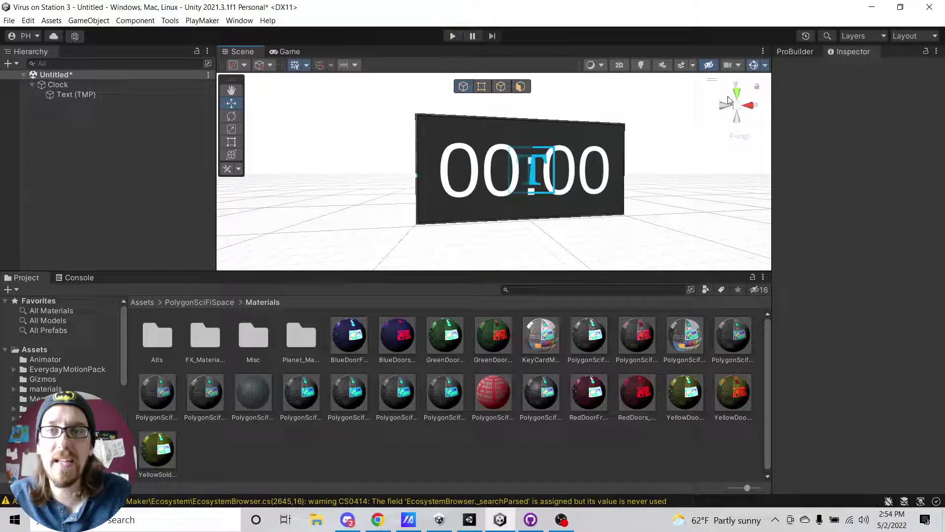
pyautogui.click(757, 67)
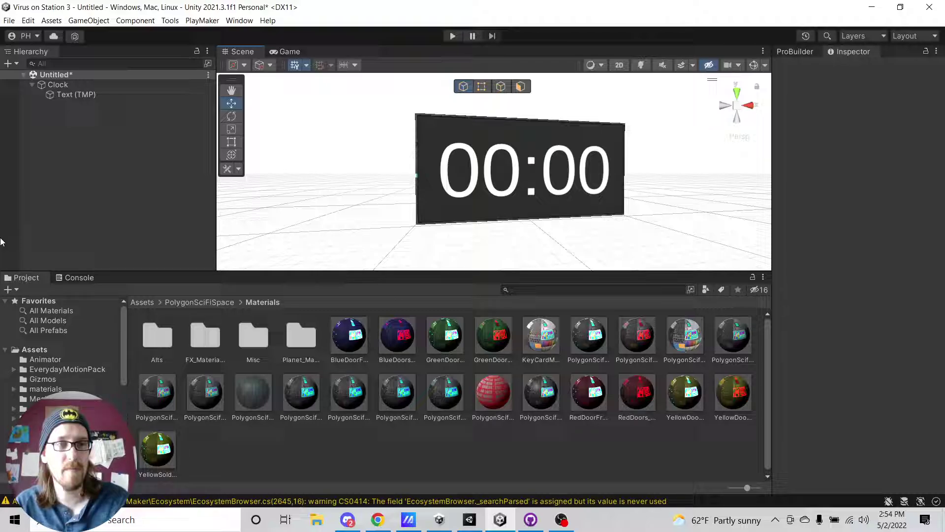
pyautogui.click(69, 85)
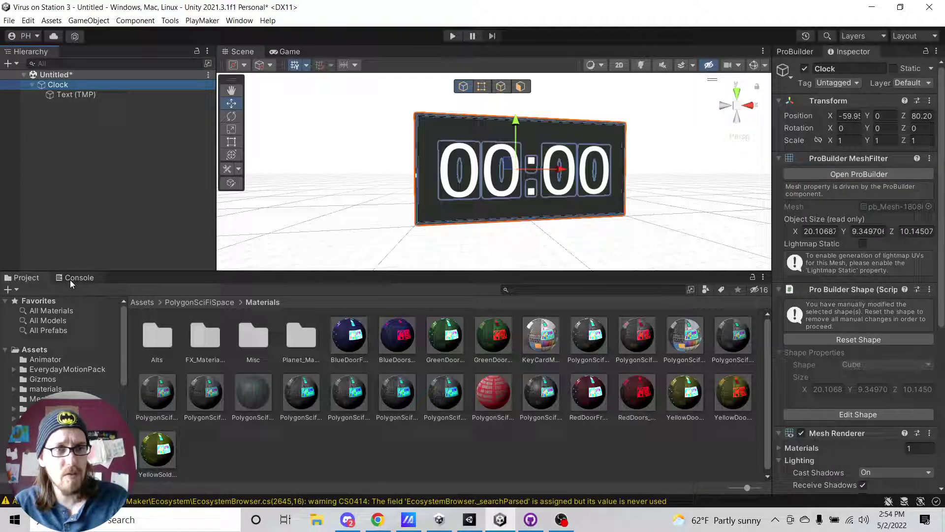
# Dock the PlayMaker editor into the layout and add an FSM to the Clock object
pyautogui.click(203, 20)
pyautogui.click(224, 33)
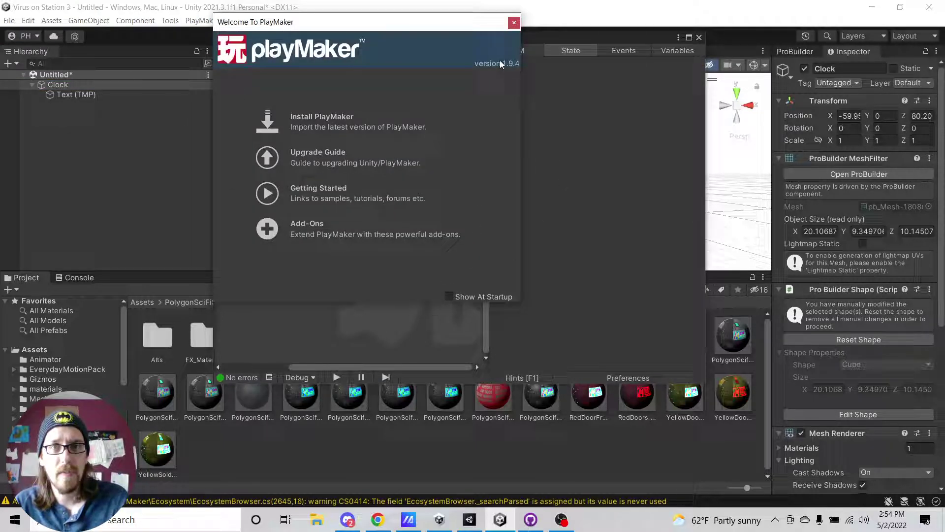
pyautogui.click(514, 22)
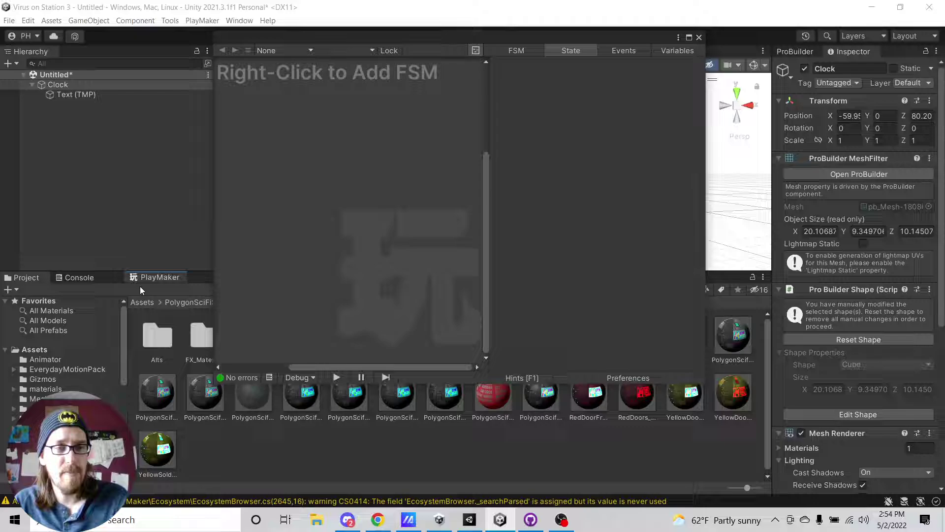
pyautogui.moveTo(140, 286); pyautogui.dragTo(142, 287)
pyautogui.moveTo(302, 271); pyautogui.dragTo(302, 241)
pyautogui.rightClick(196, 293)
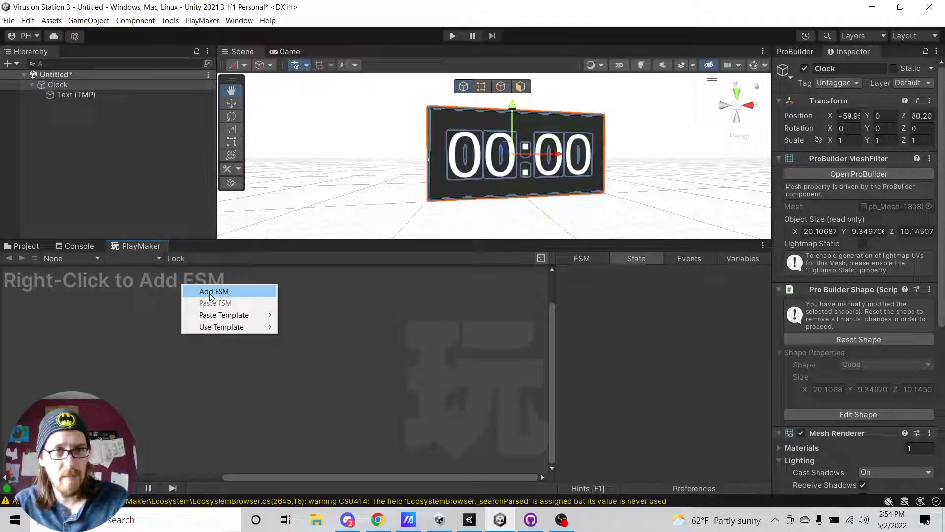
pyautogui.click(211, 291)
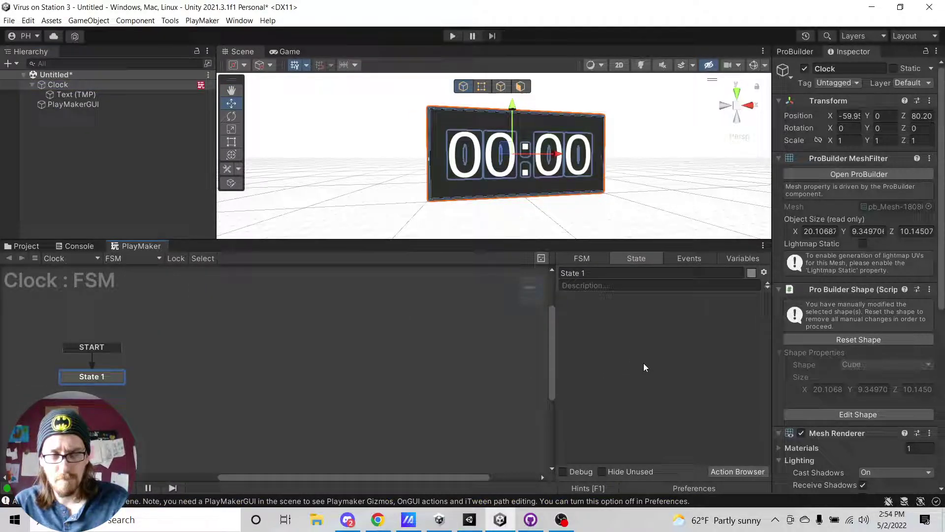
# Change the clock's TextMeshPro text from 00:00 to 03:00
pyautogui.click(91, 93)
pyautogui.scroll(-5, 857, 270)
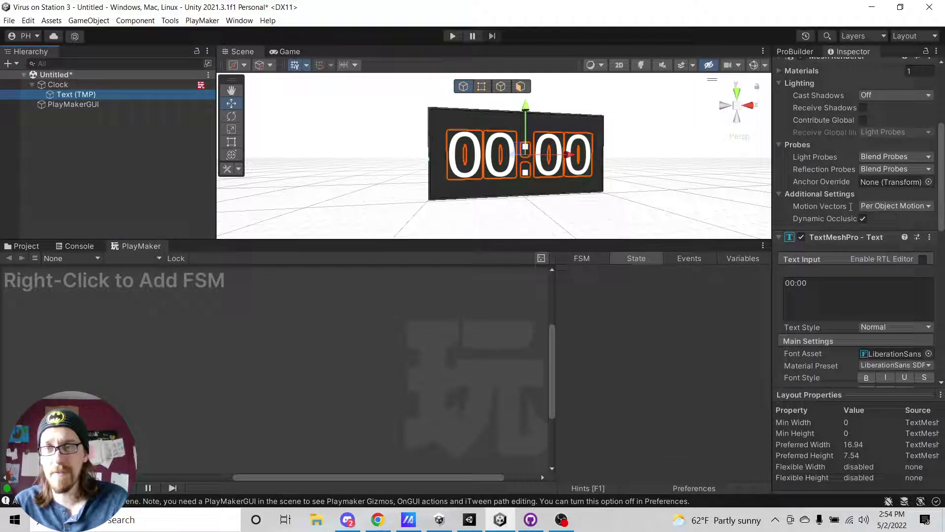
pyautogui.click(814, 255)
pyautogui.write('0')
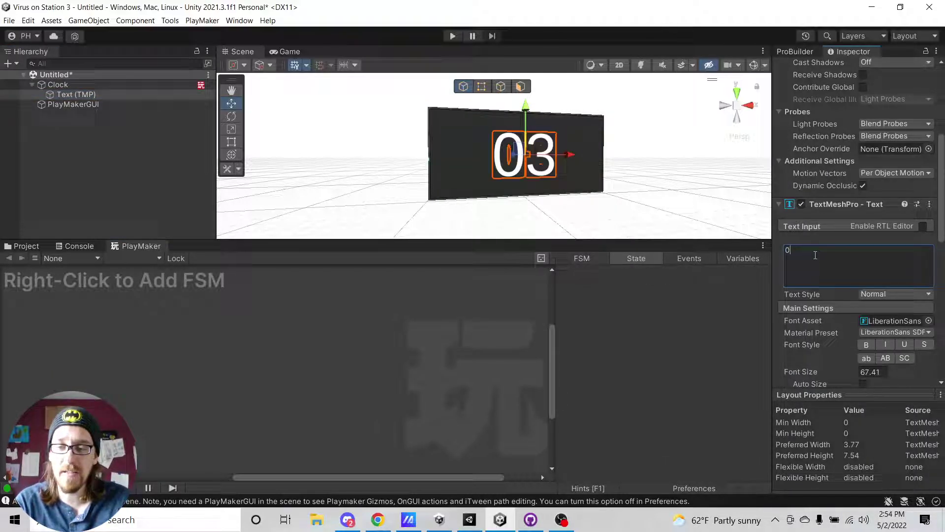
pyautogui.write('3:00')
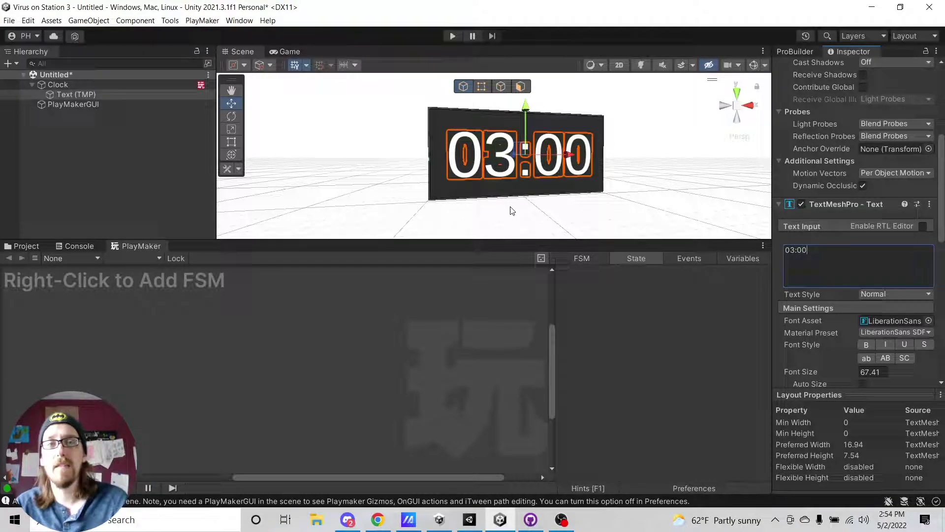
pyautogui.click(100, 192)
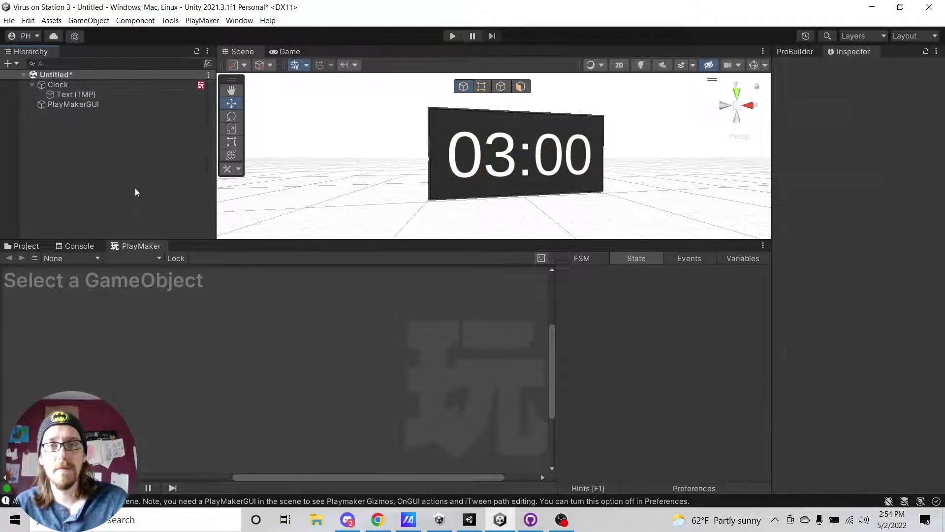
# Enlarge the PlayMaker editor for Clock and briefly search the action browser for 'set'
pyautogui.click(73, 85)
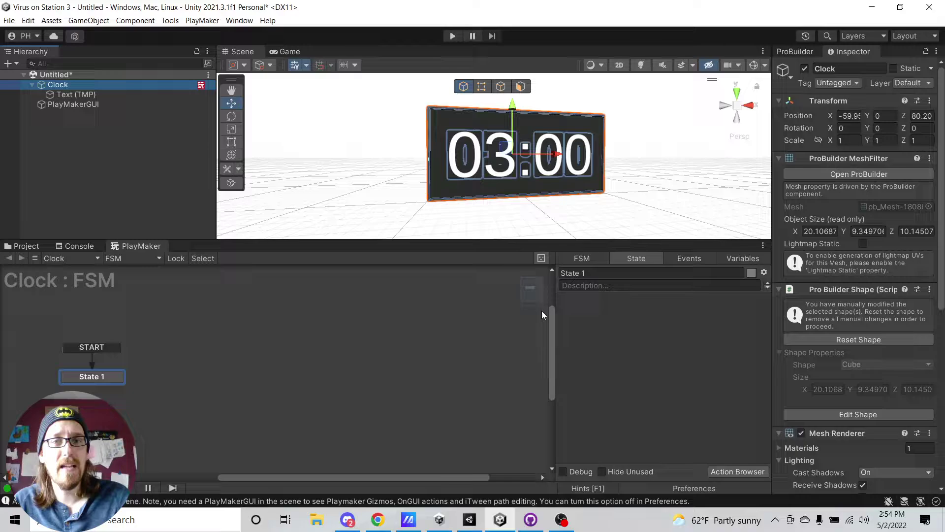
pyautogui.moveTo(329, 239); pyautogui.dragTo(327, 225)
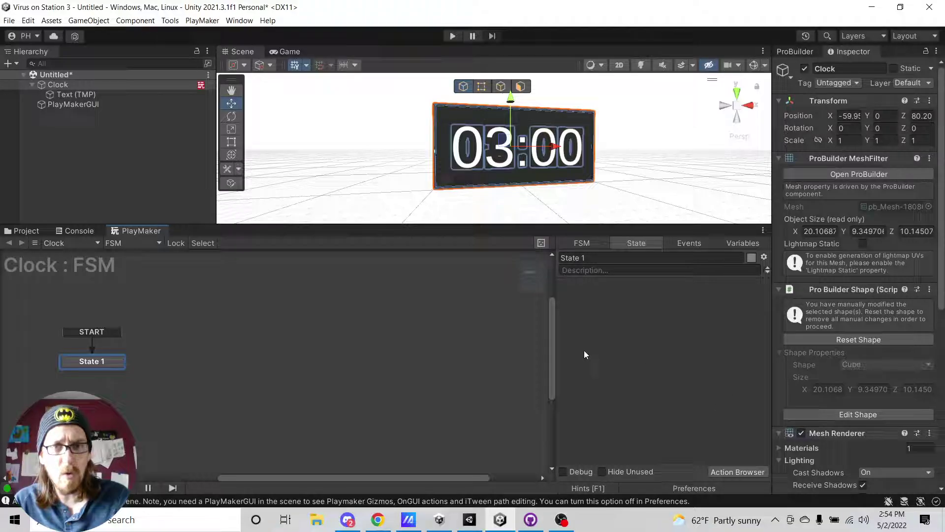
pyautogui.doubleClick(625, 341)
pyautogui.write('set')
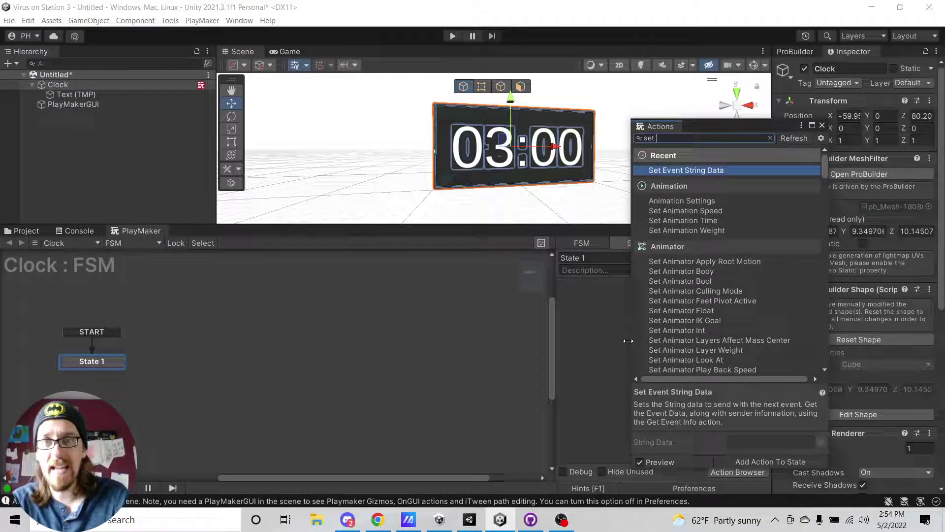
pyautogui.click(822, 126)
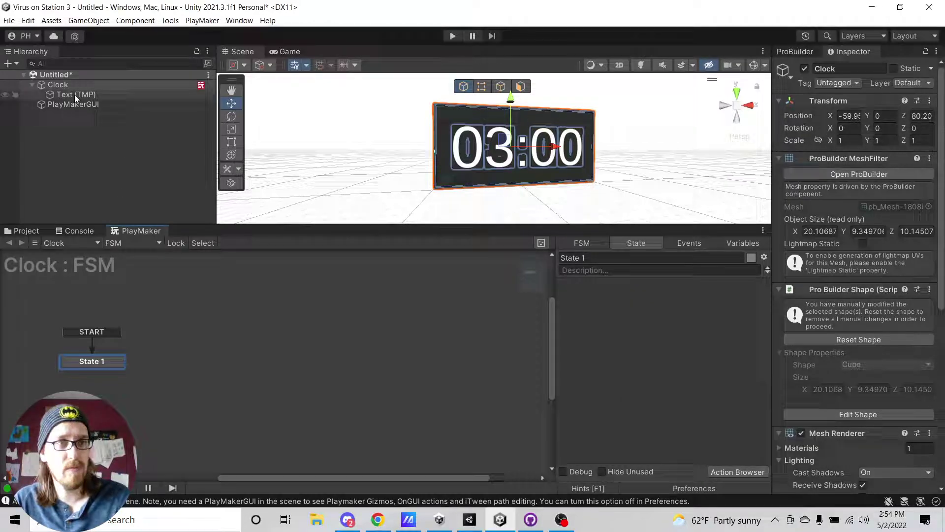
# Drop Text (TMP) into State 1 and add a Set Textmesh Pro Text action for it
pyautogui.moveTo(75, 98); pyautogui.dragTo(643, 327)
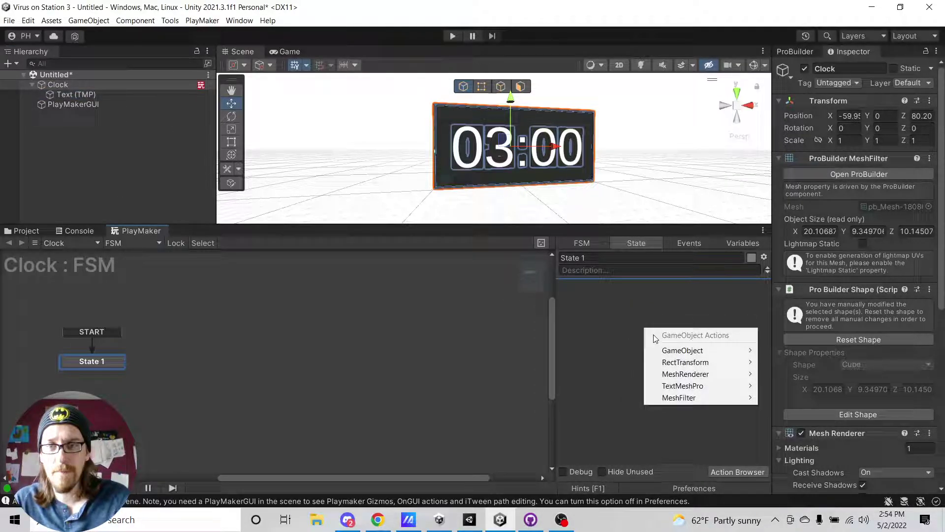
pyautogui.moveTo(699, 385)
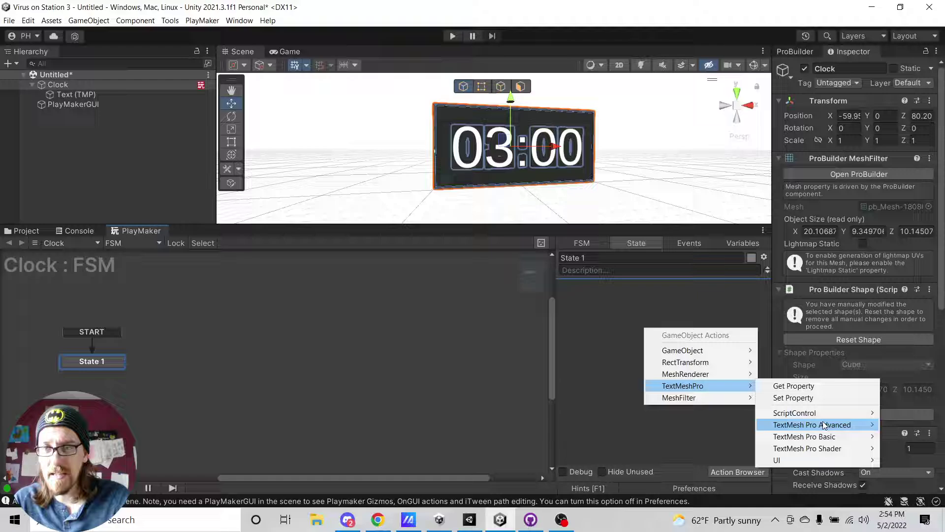
pyautogui.moveTo(817, 436)
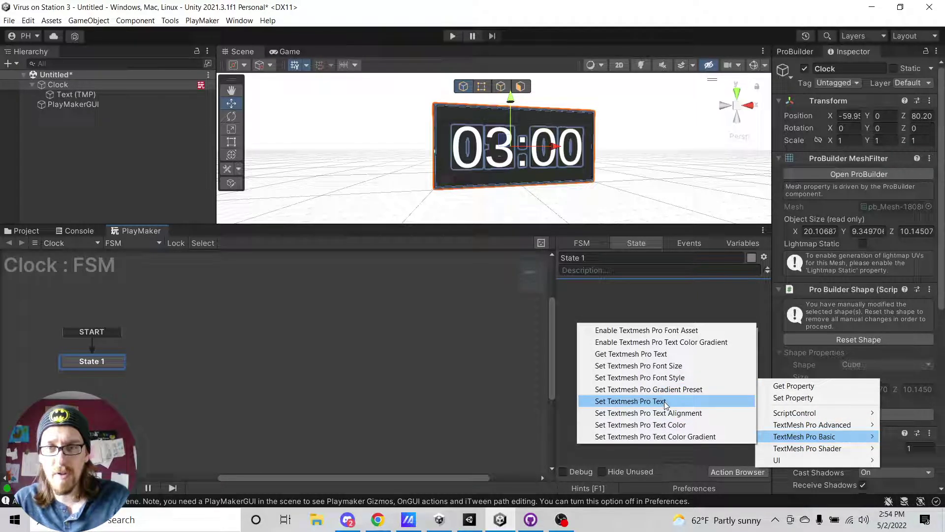
pyautogui.moveTo(834, 461)
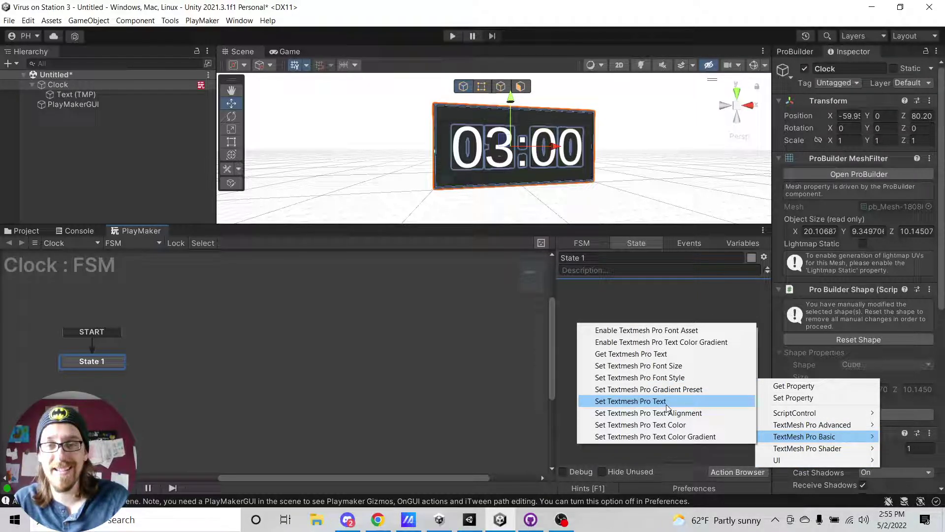
pyautogui.click(666, 402)
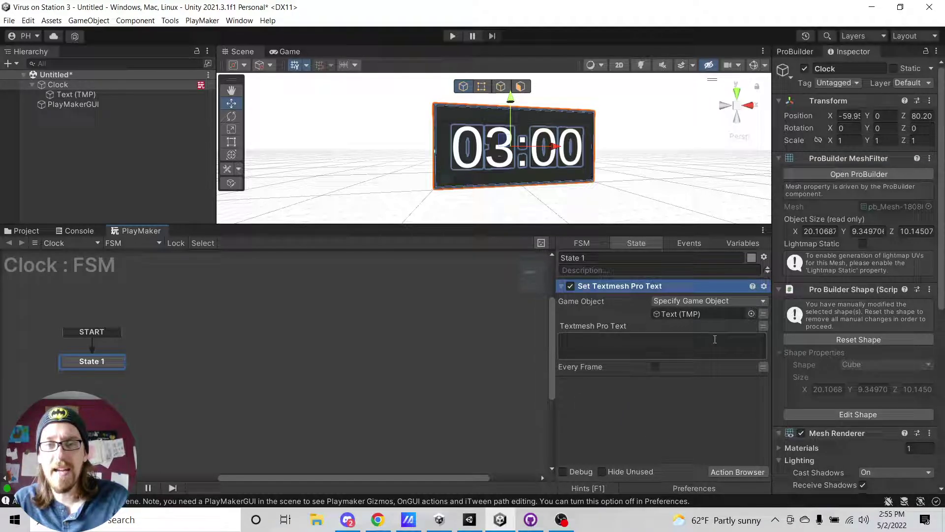
# Bind the action's Textmesh Pro Text field to a new variable named startTime
pyautogui.click(763, 327)
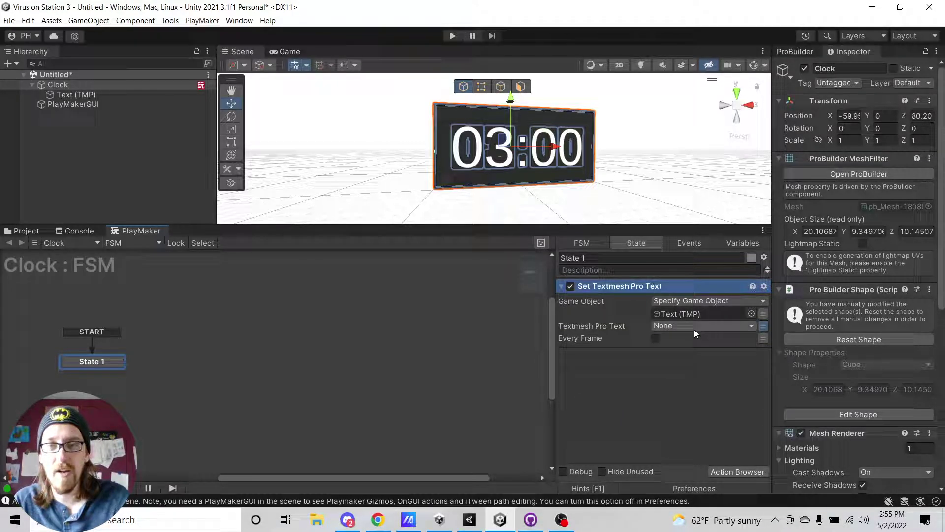
pyautogui.click(694, 327)
pyautogui.click(684, 364)
pyautogui.write('startTime')
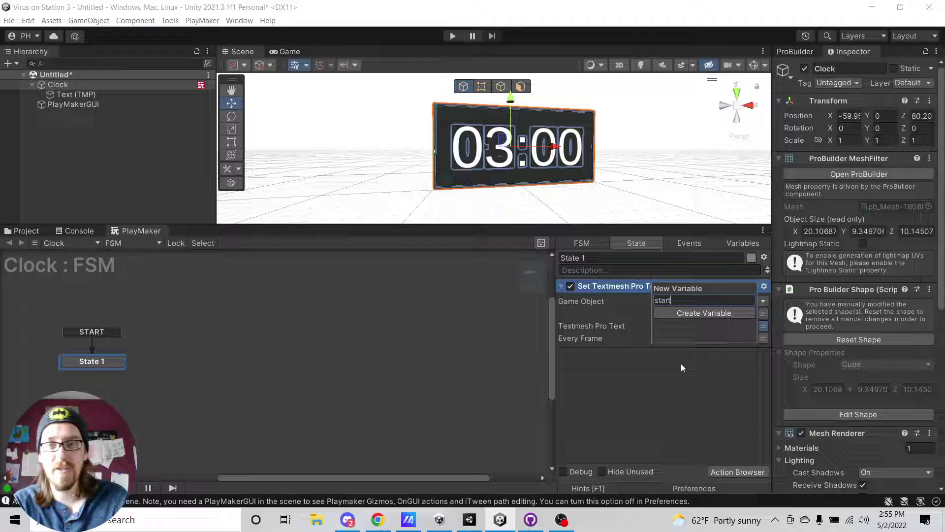
pyautogui.press('Return')
# Set the startTime variable's value to 05:00 in the Variables list
pyautogui.click(739, 243)
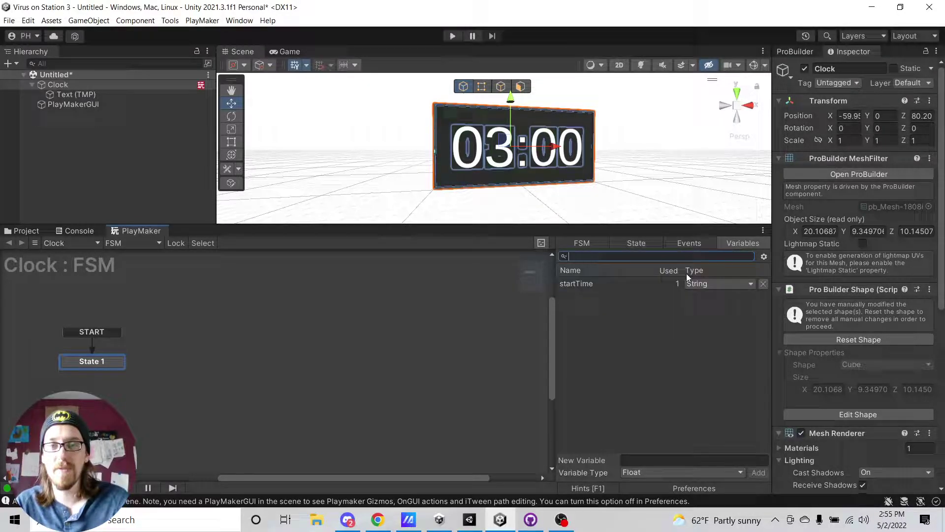
pyautogui.click(577, 283)
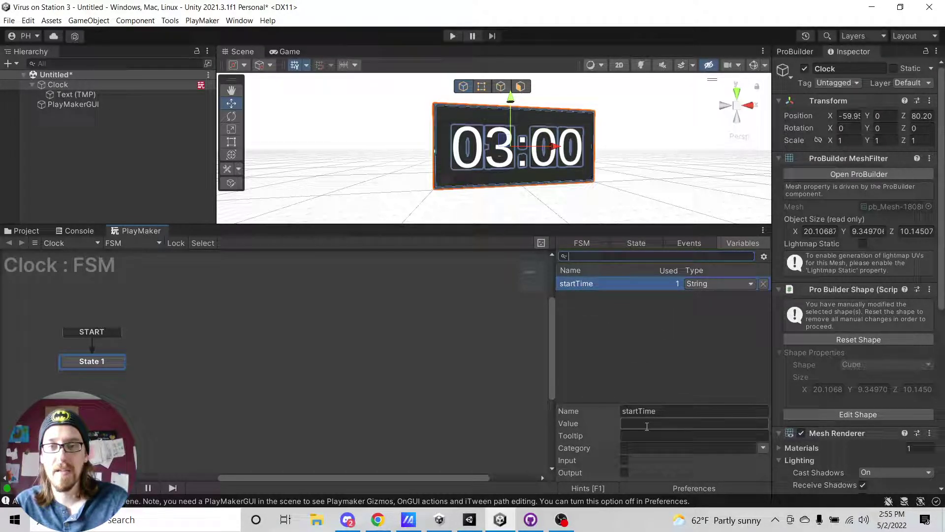
pyautogui.click(641, 424)
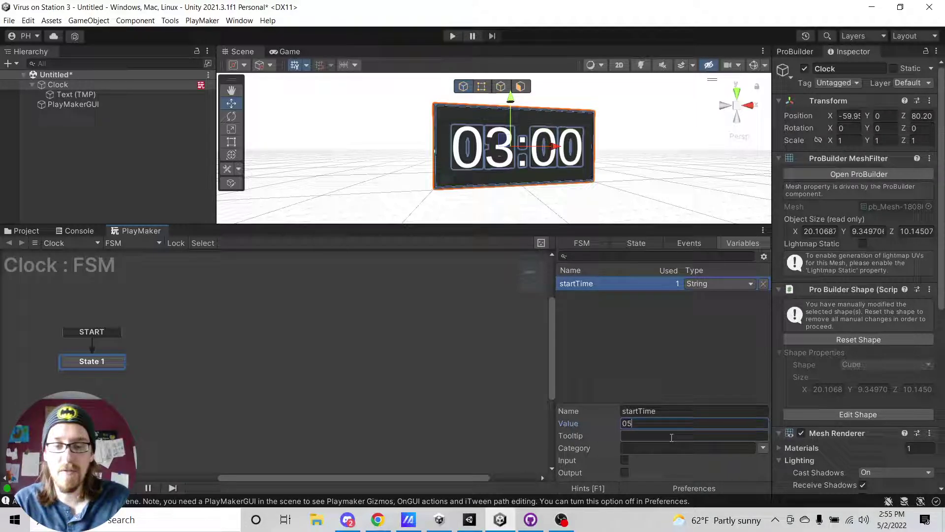
pyautogui.write('05:00')
pyautogui.click(666, 346)
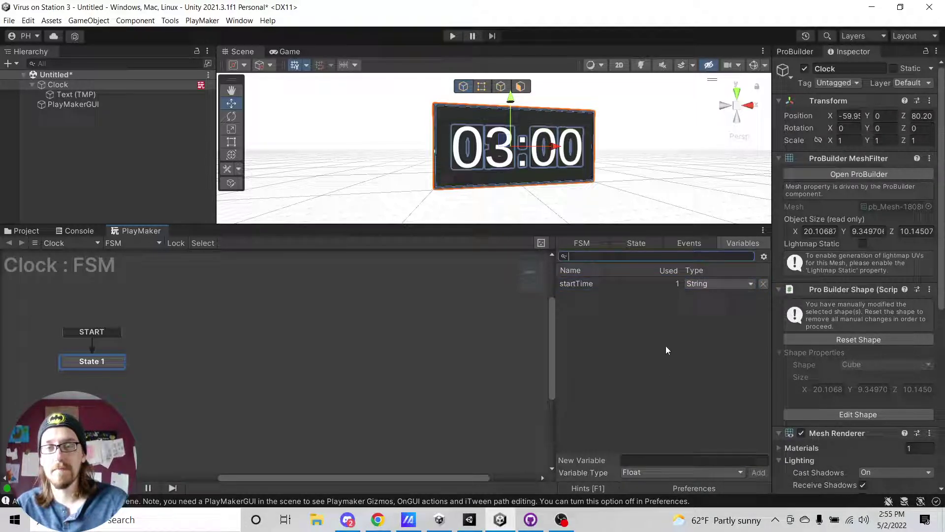
pyautogui.click(629, 245)
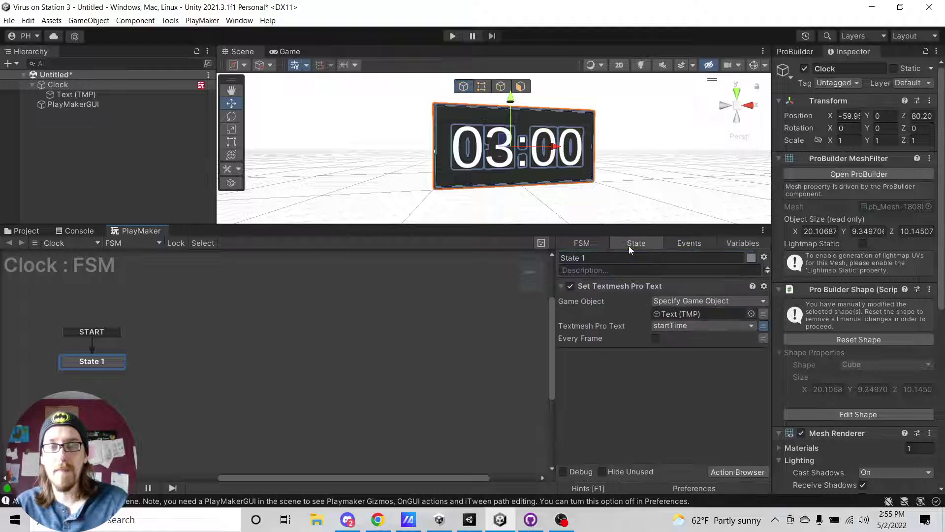
# Play-test to see the clock read 05:00, stop, and dock the Game view beside Scene
pyautogui.click(453, 36)
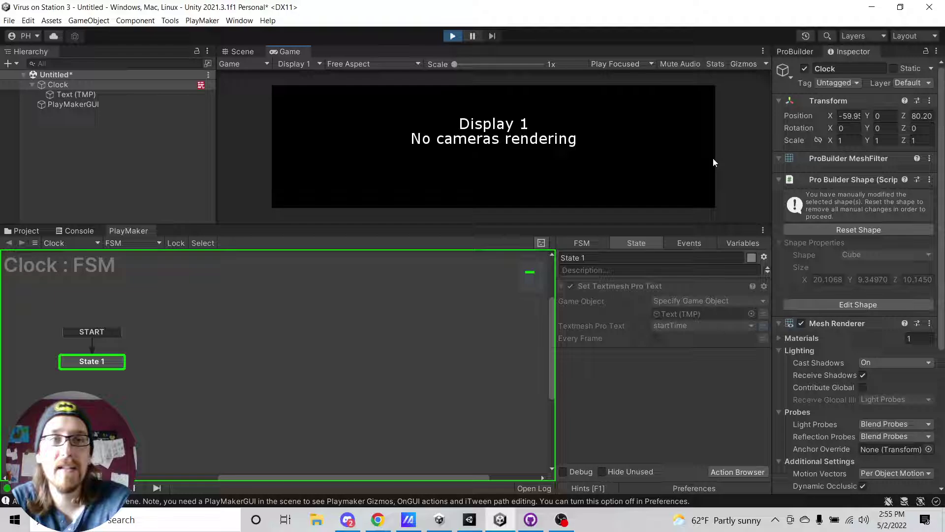
pyautogui.click(242, 52)
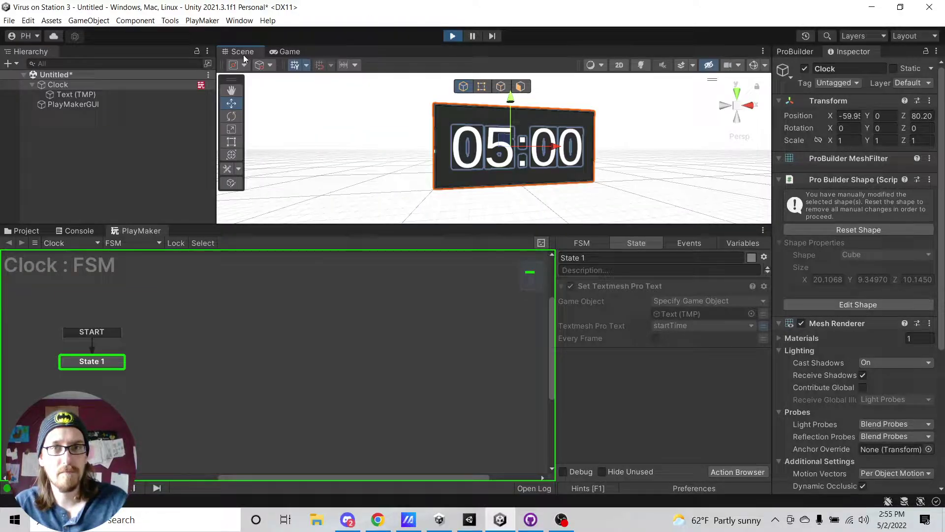
pyautogui.click(452, 35)
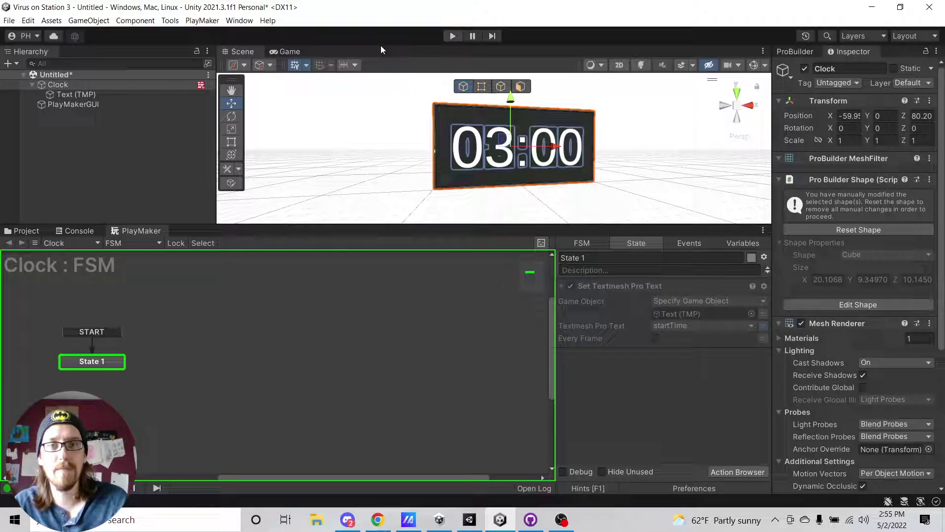
pyautogui.moveTo(290, 51); pyautogui.dragTo(657, 144)
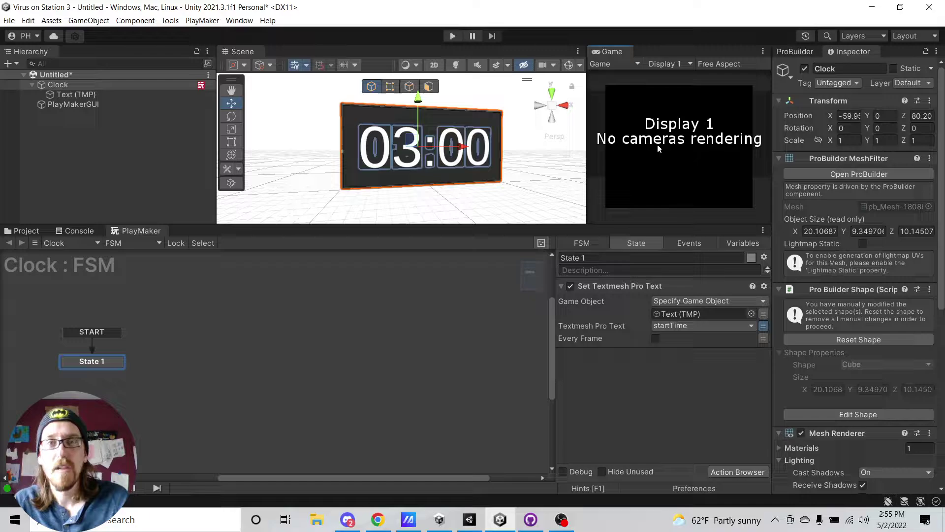
# Add a FINISHED transition to State 1 that leads to a new State 2
pyautogui.click(49, 139)
pyautogui.click(85, 86)
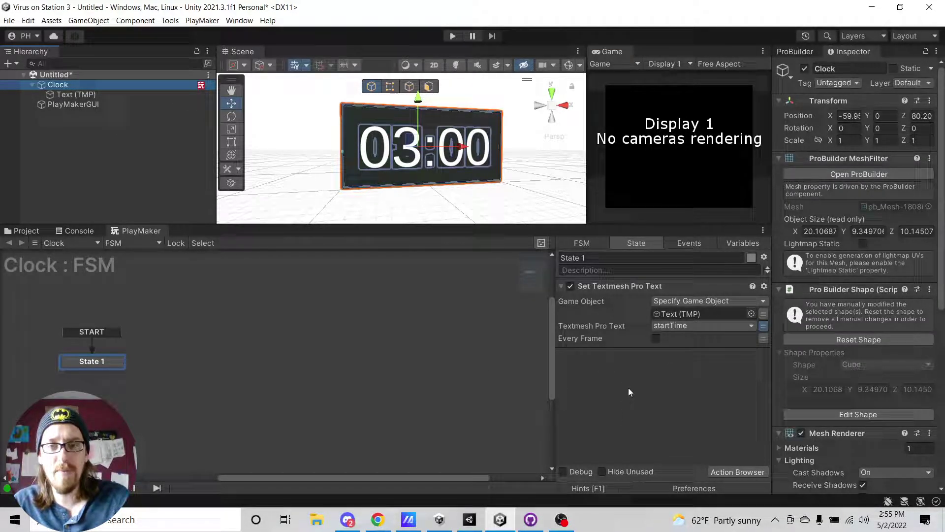
pyautogui.rightClick(115, 363)
pyautogui.moveTo(162, 370)
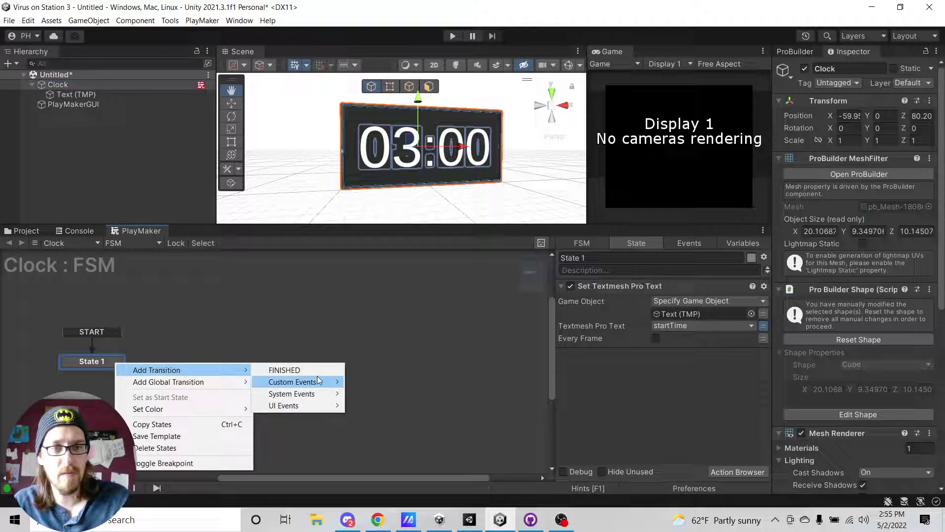
pyautogui.click(314, 370)
pyautogui.moveTo(108, 373); pyautogui.dragTo(179, 363)
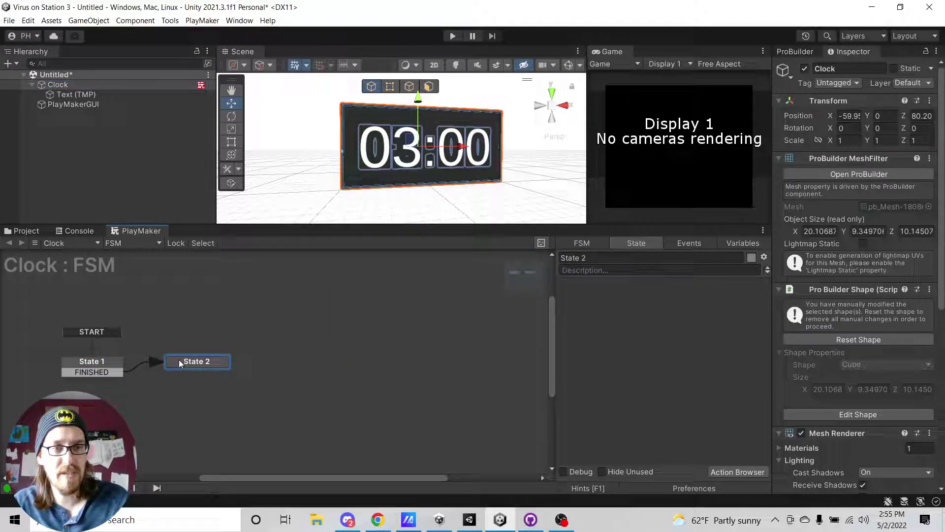
# Rename State 1 to 'Set Start Time with Variable' and move State 2 clear of it
pyautogui.click(91, 362)
pyautogui.click(606, 257)
pyautogui.write('S')
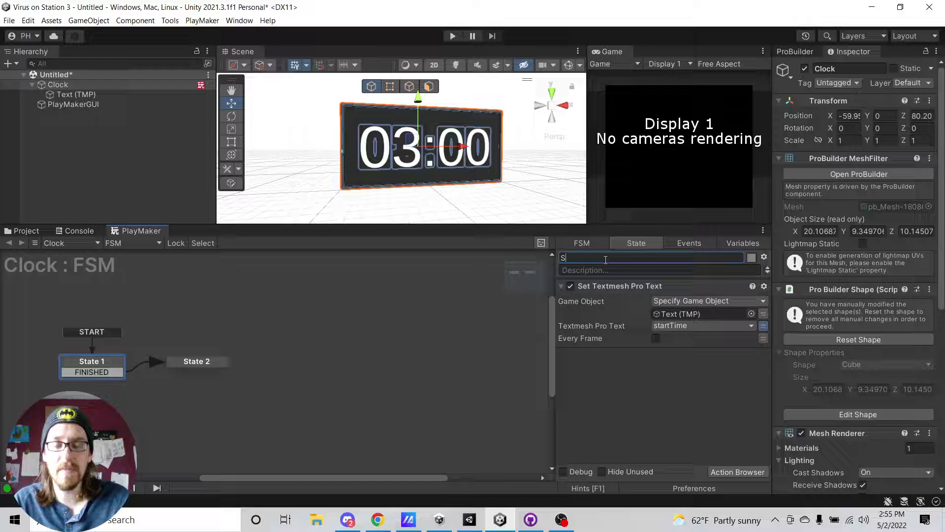
pyautogui.write('et Start Time w')
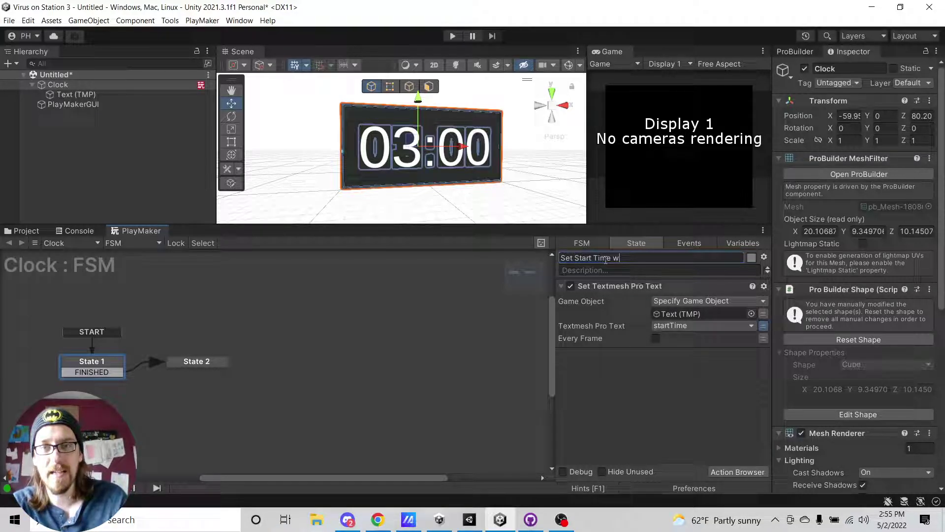
pyautogui.write('ith Variable')
pyautogui.press('Return')
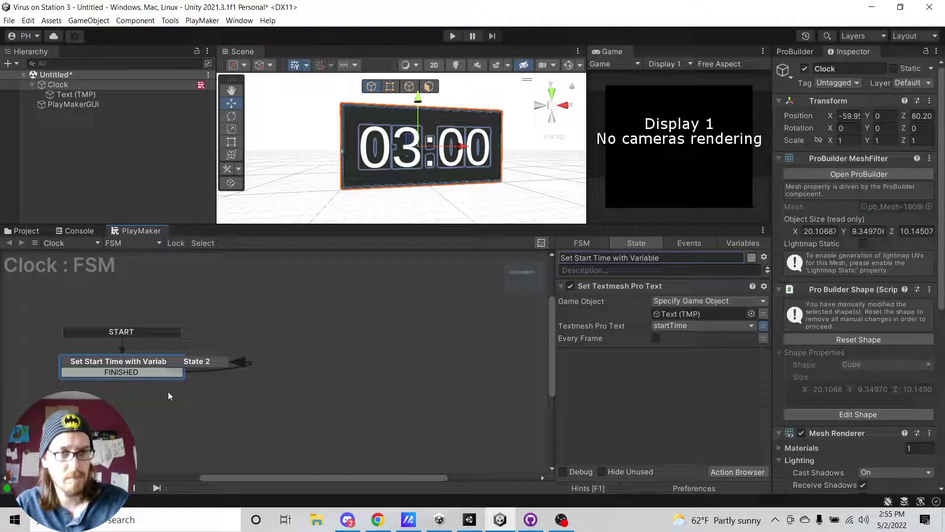
pyautogui.moveTo(191, 362); pyautogui.dragTo(268, 360)
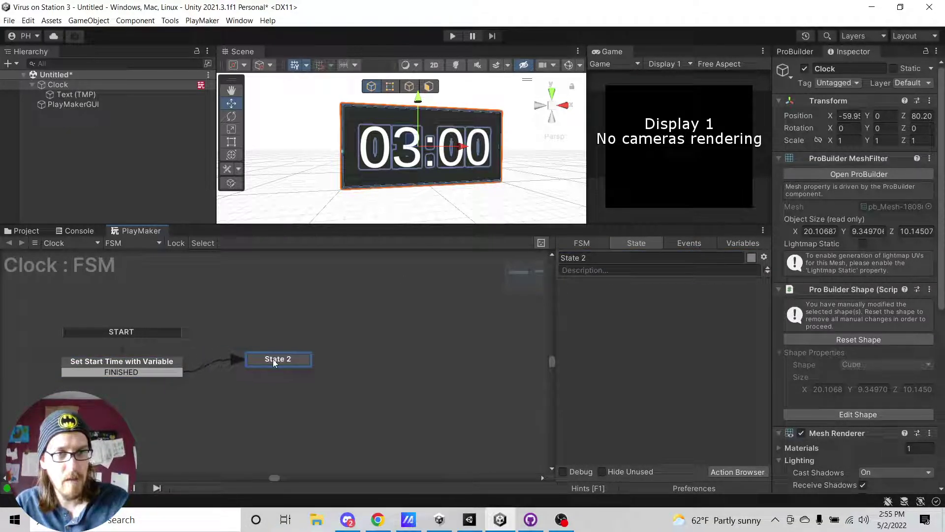
# Search actions for 'countdown', briefly check the Ecosystem browser, then drag Countdown Timer into State 2
pyautogui.doubleClick(642, 336)
pyautogui.write('count')
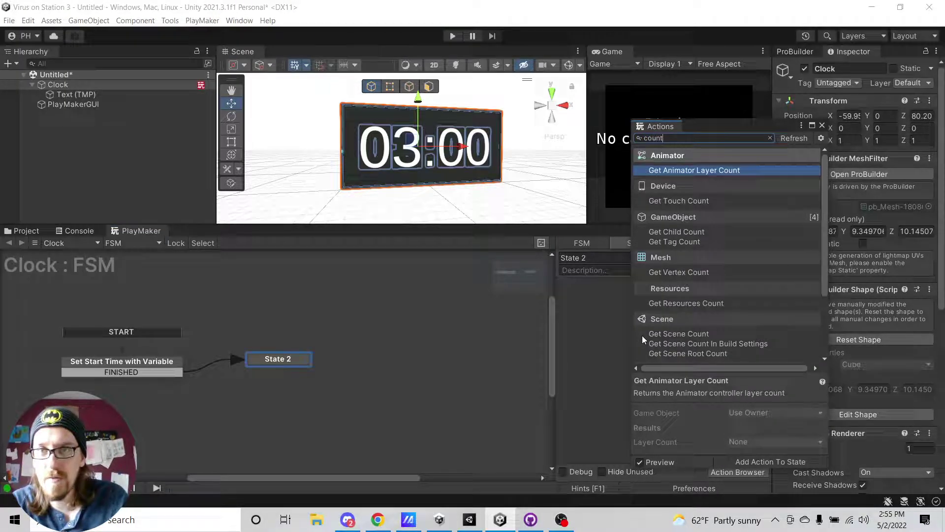
pyautogui.write('down')
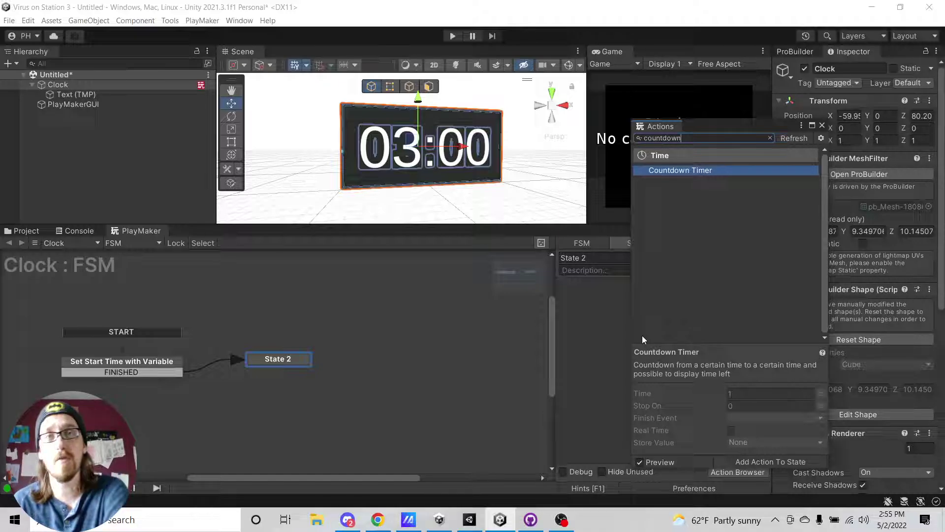
pyautogui.click(202, 20)
pyautogui.moveTo(236, 114)
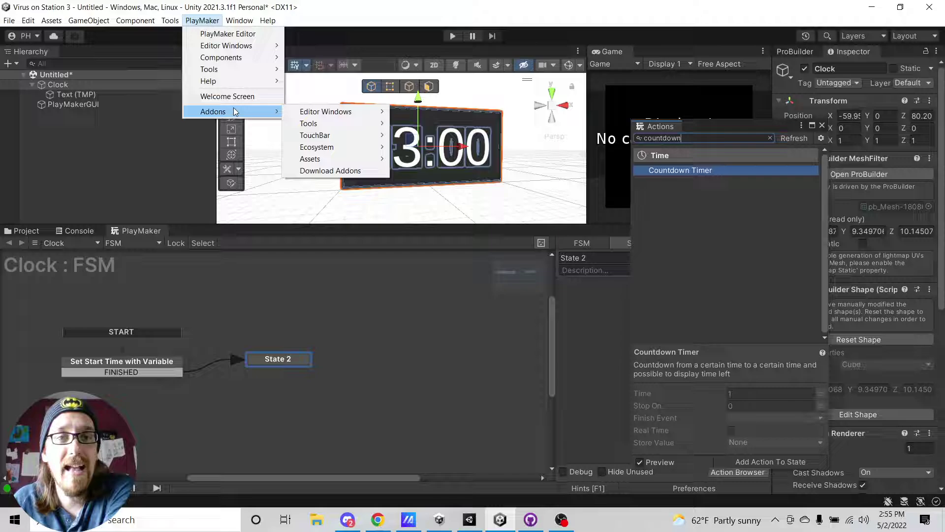
pyautogui.moveTo(338, 150)
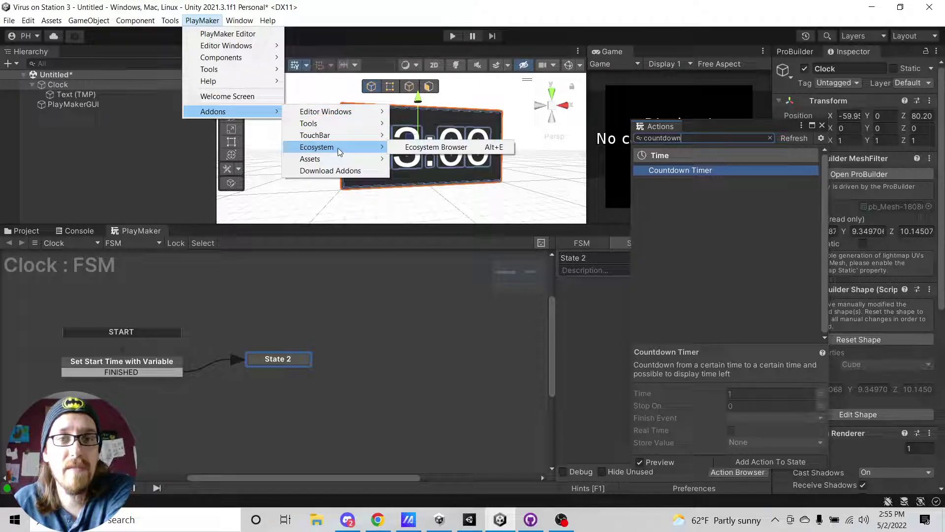
pyautogui.click(424, 147)
pyautogui.click(199, 297)
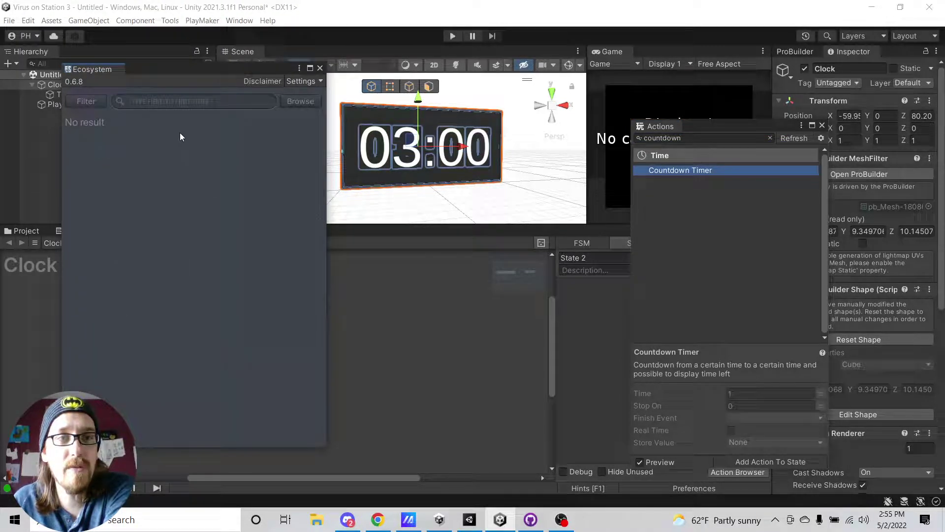
pyautogui.write('ccc')
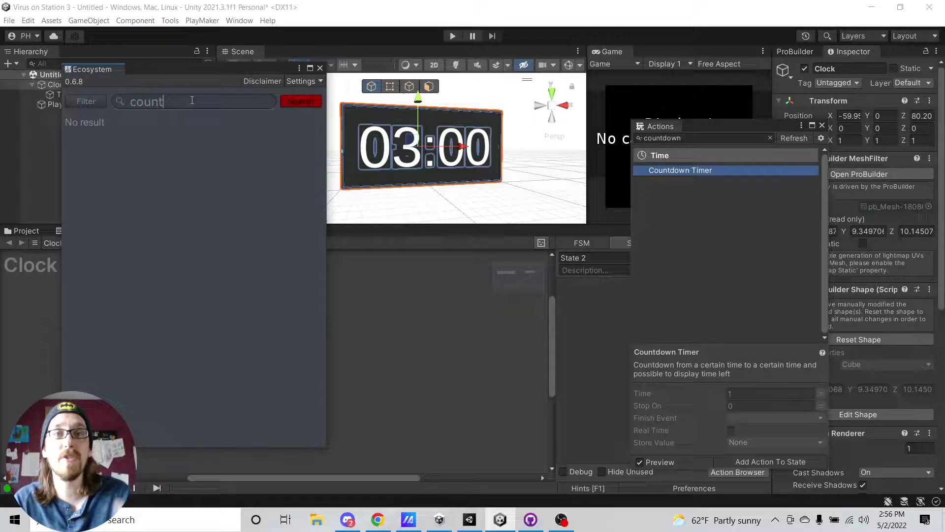
pyautogui.click(320, 69)
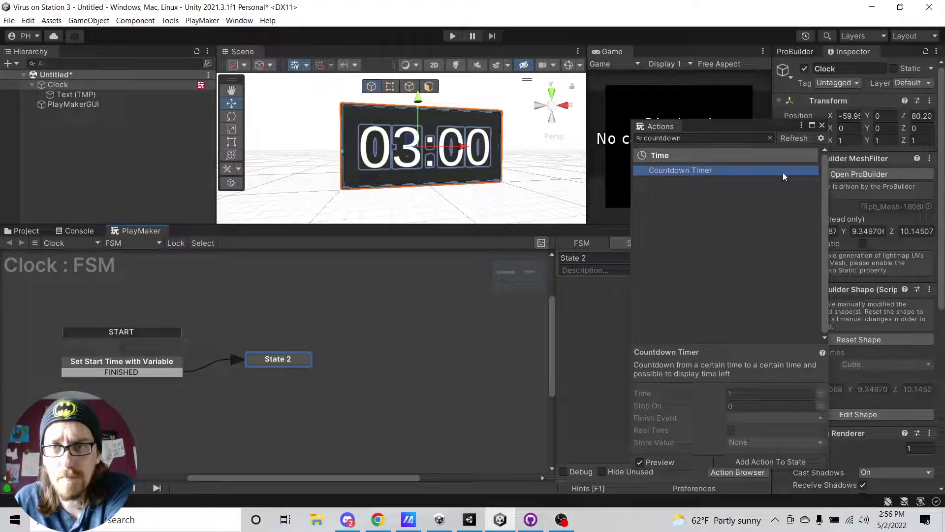
pyautogui.moveTo(716, 170); pyautogui.dragTo(591, 296)
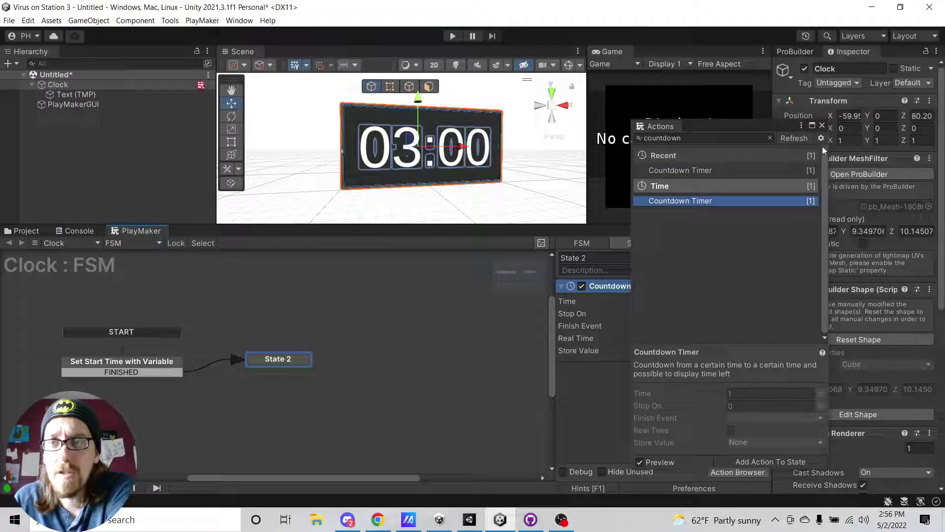
# Give the Countdown Timer Time 59 and a new nextMinute finish event with transition; rename State 2 'Countdown'
pyautogui.click(822, 125)
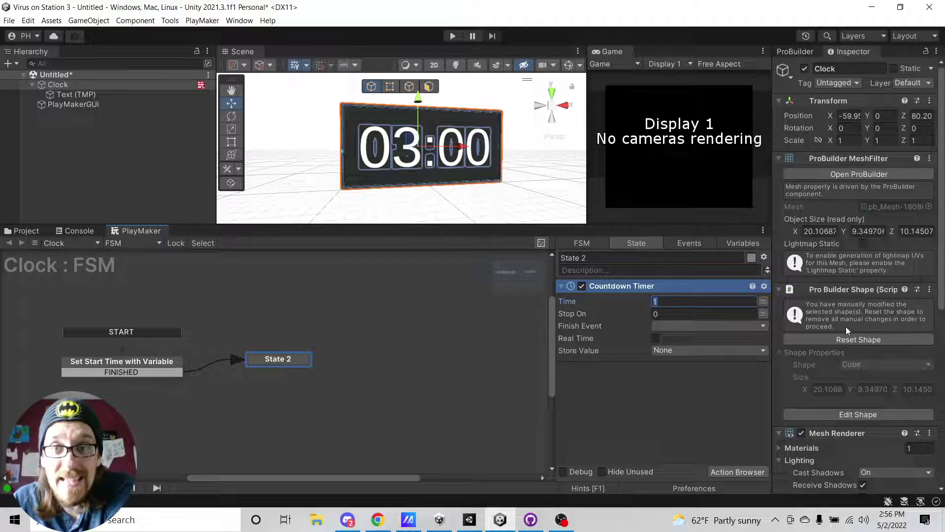
pyautogui.click(693, 326)
pyautogui.click(707, 404)
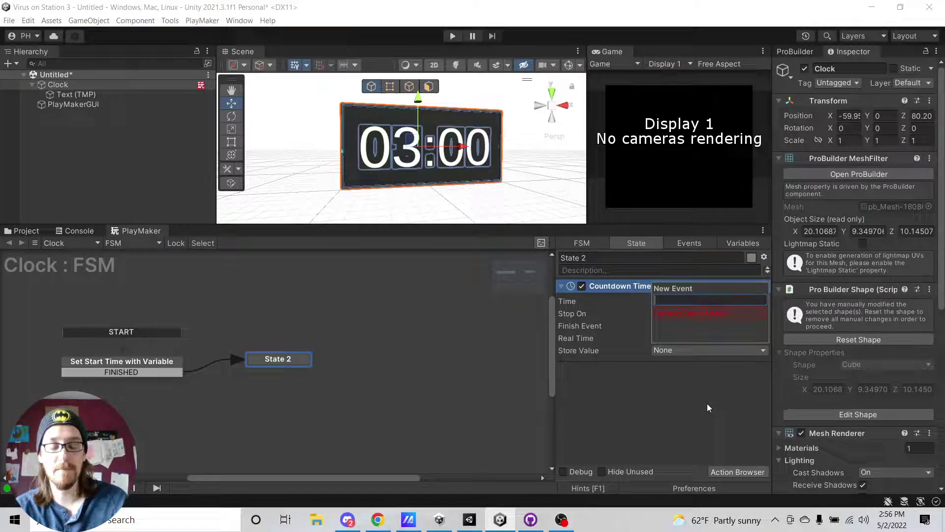
pyautogui.write('nextMinute')
pyautogui.press('Return')
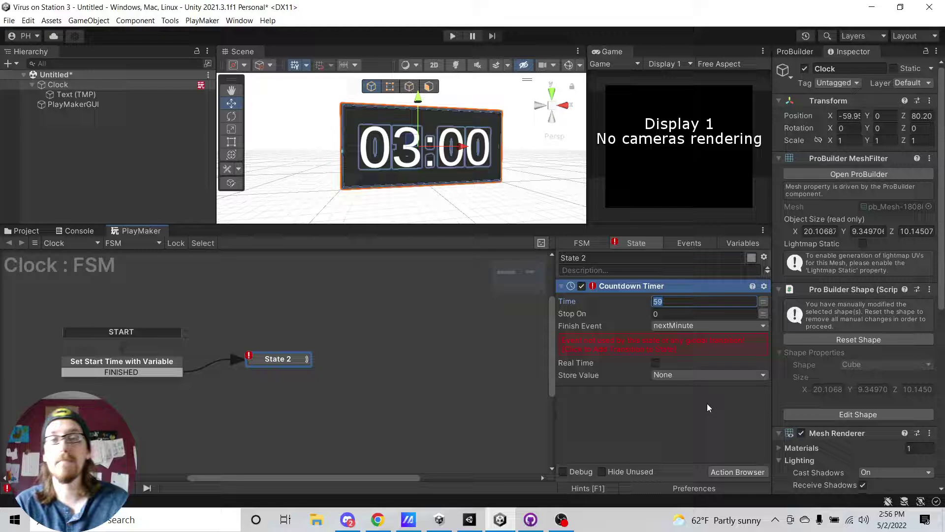
pyautogui.click(584, 345)
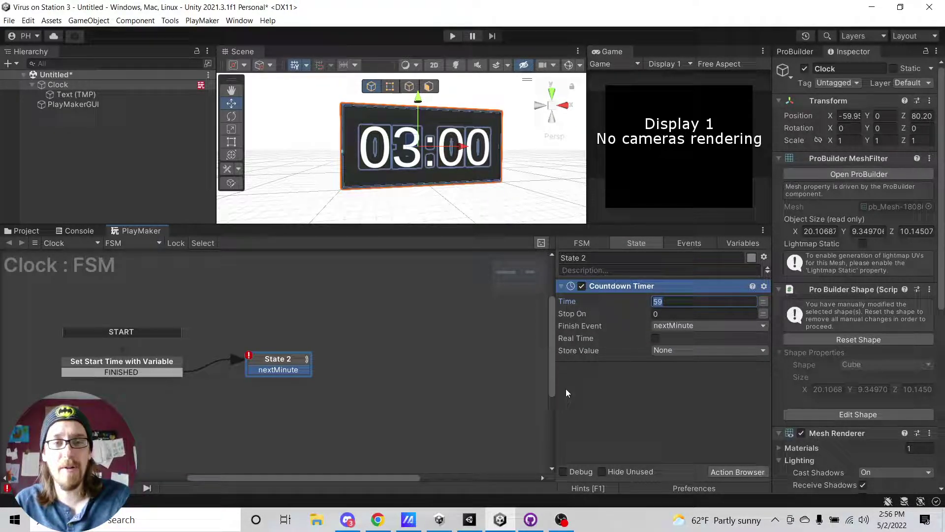
pyautogui.click(613, 257)
pyautogui.write('C')
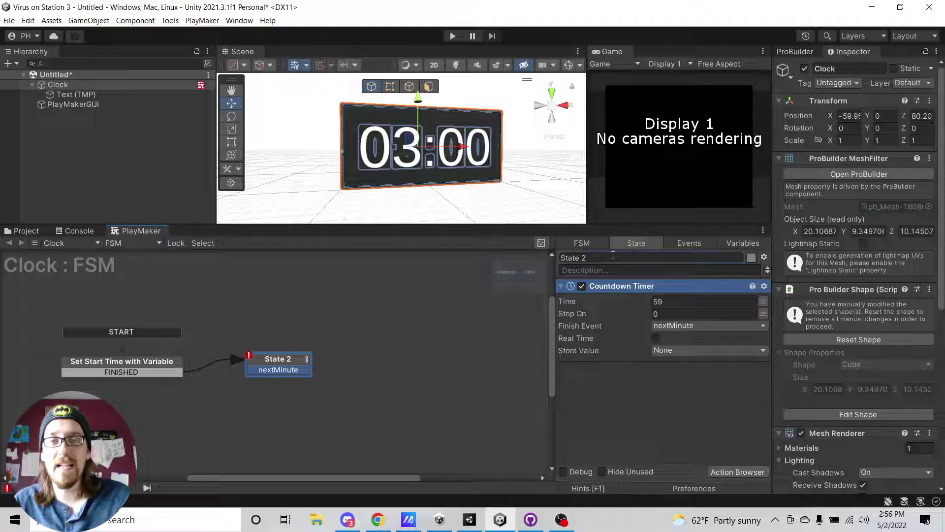
pyautogui.write('ountdown')
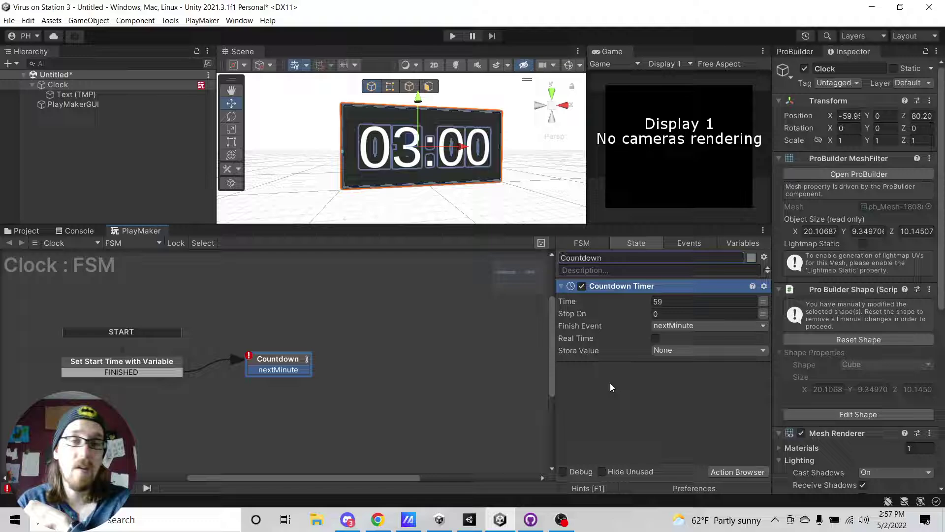
# Store the countdown's remaining time in a new variable named 'seconds'
pyautogui.click(689, 350)
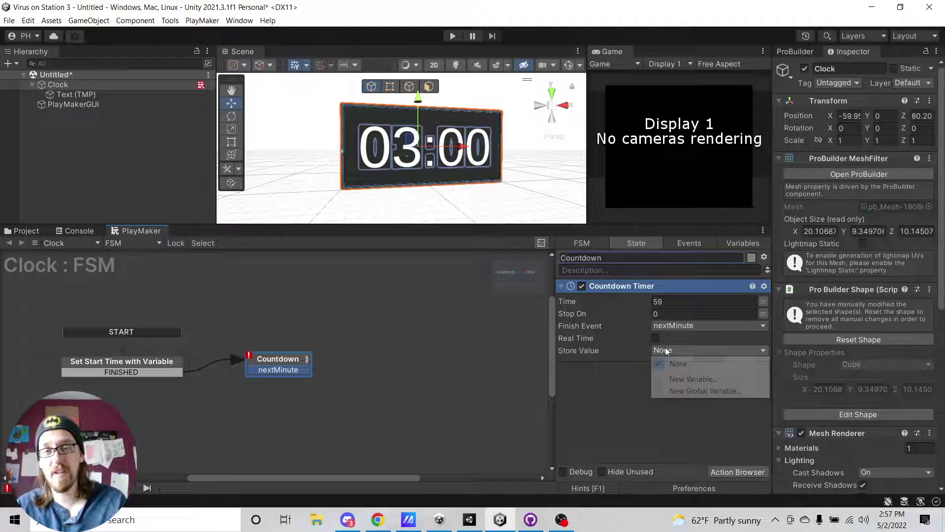
pyautogui.click(690, 380)
pyautogui.write('seconds')
pyautogui.press('Return')
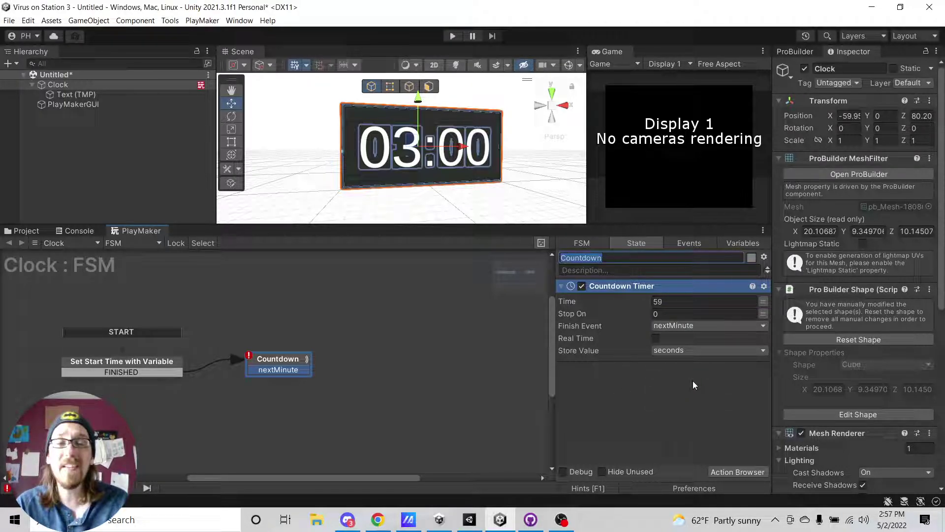
# Add an Int variable named 'minute' to the FSM and begin editing its value
pyautogui.click(740, 243)
pyautogui.click(643, 473)
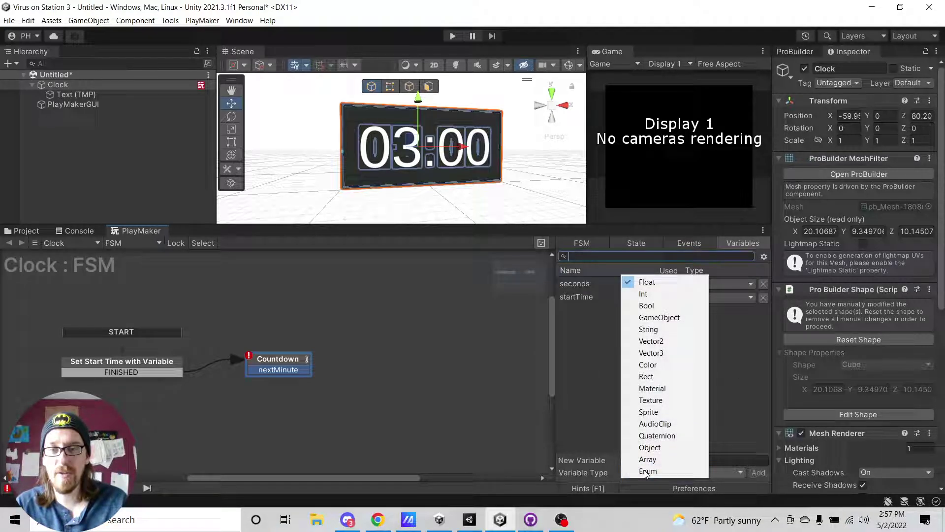
pyautogui.click(645, 294)
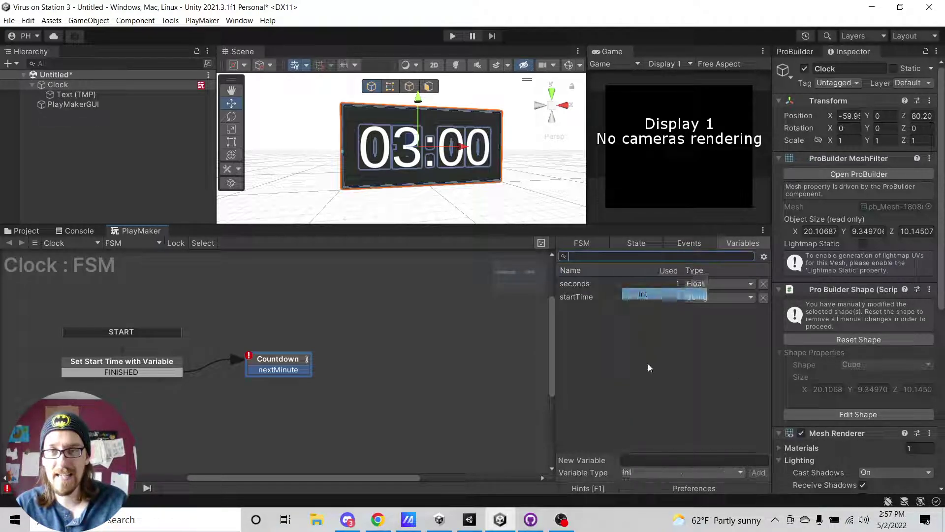
pyautogui.click(651, 460)
pyautogui.write('minute')
pyautogui.press('Return')
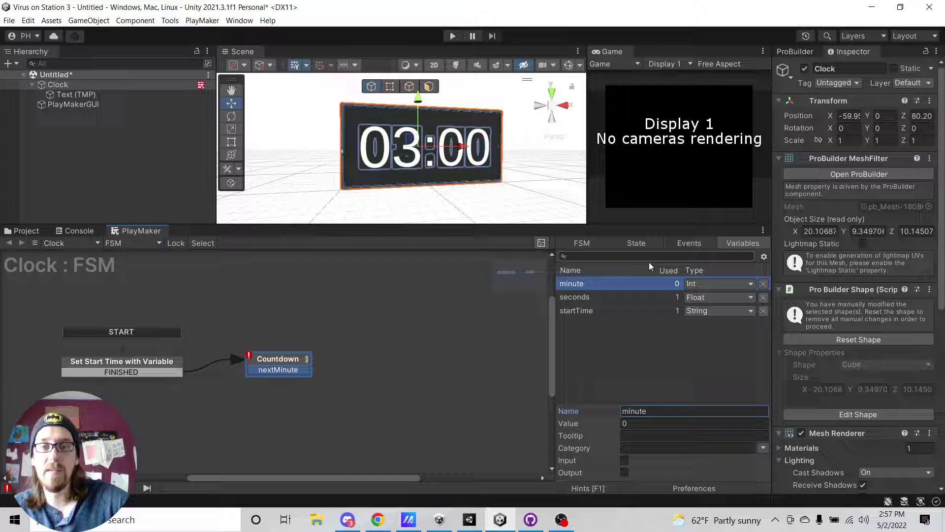
pyautogui.click(644, 423)
# Set minute to 5, then add a Build String action to Set Start Time with Variable
pyautogui.write('5')
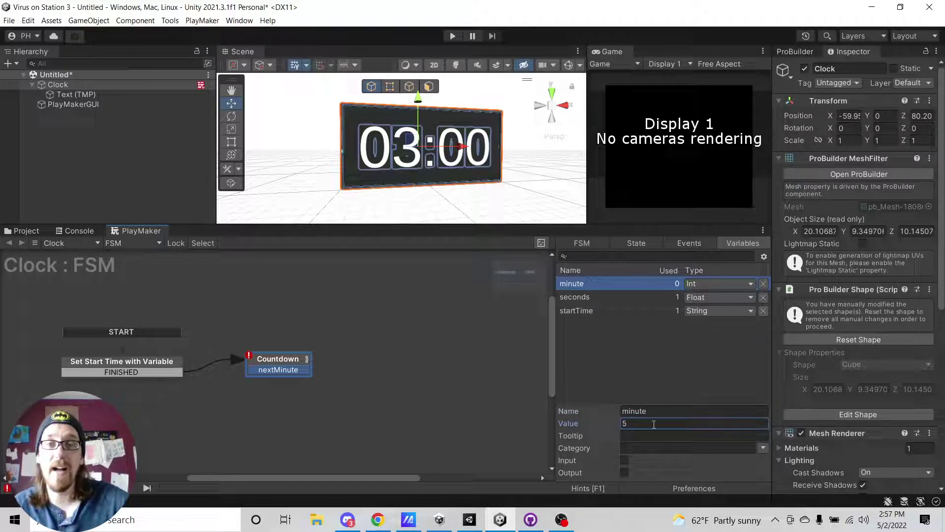
pyautogui.click(637, 242)
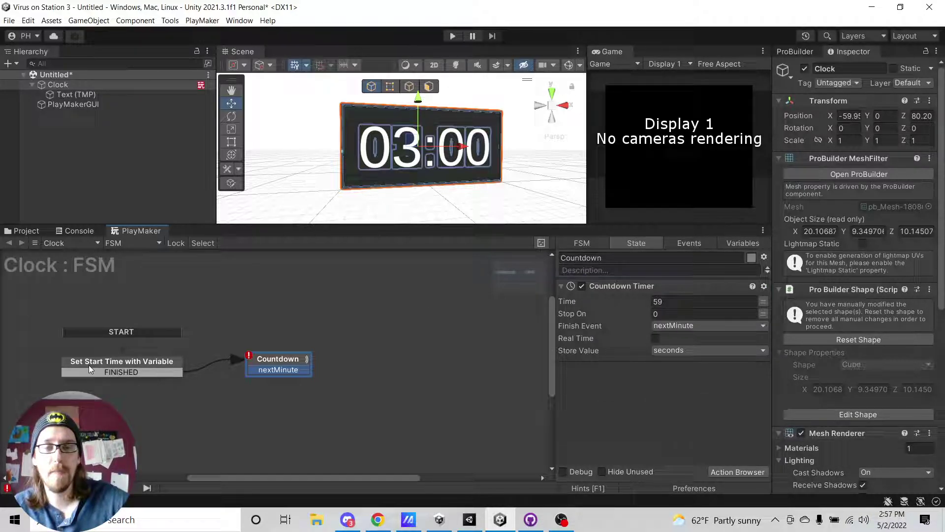
pyautogui.click(89, 364)
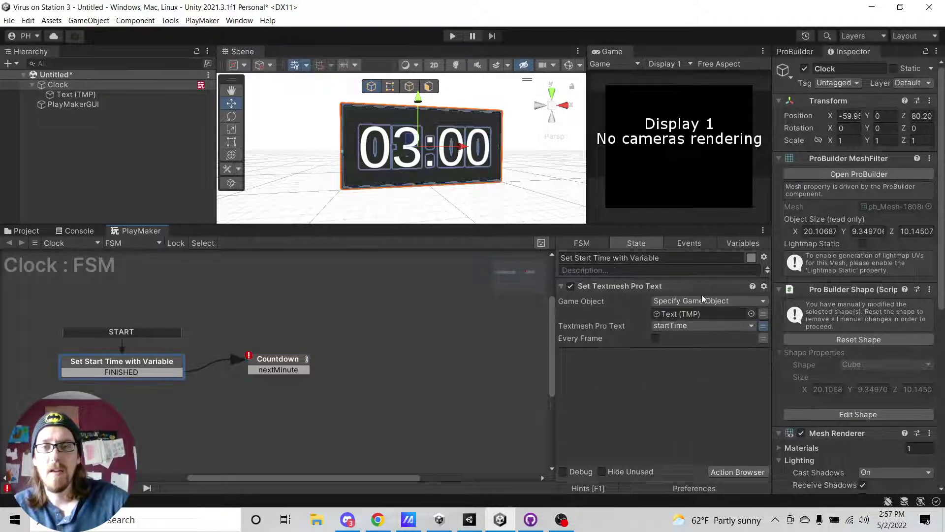
pyautogui.doubleClick(635, 389)
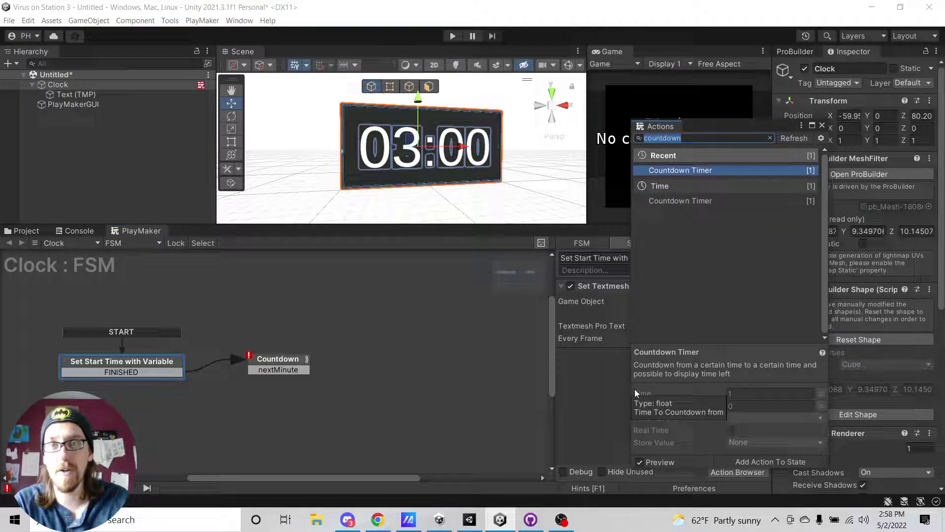
pyautogui.write('build str')
pyautogui.press('Return')
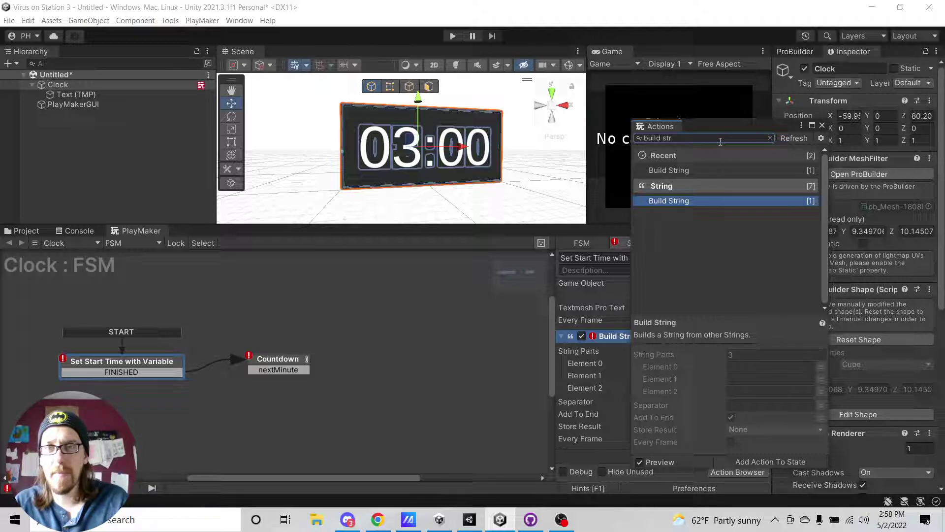
# Add a Convert Int To String action to the same state
pyautogui.click(654, 138)
pyautogui.write('convert int t')
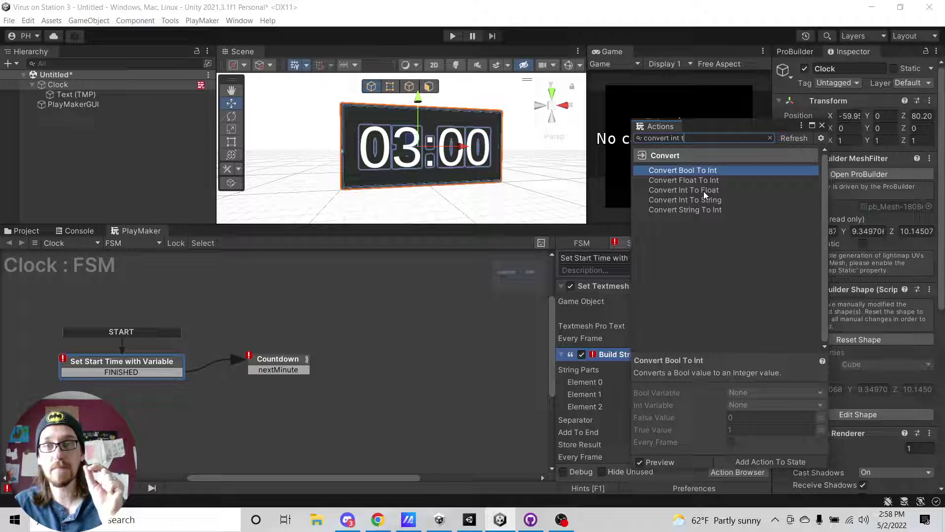
pyautogui.moveTo(708, 200); pyautogui.dragTo(598, 288)
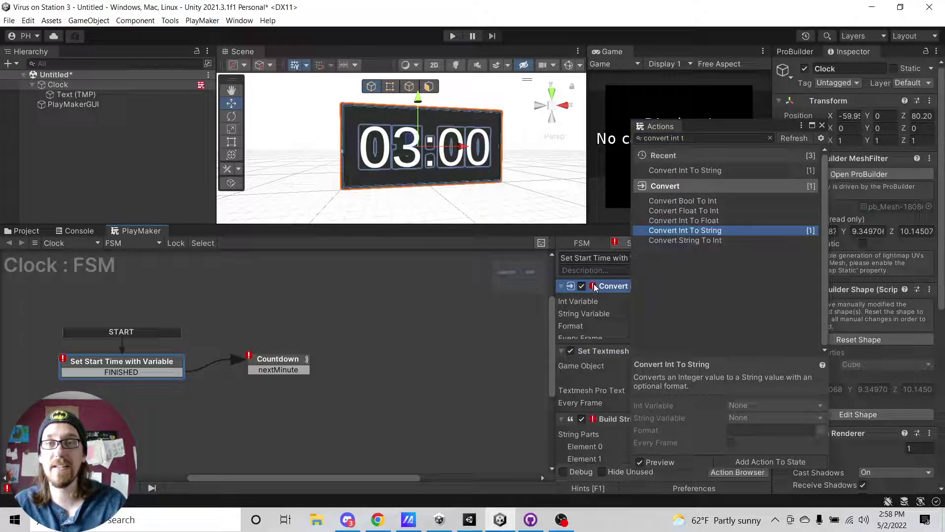
pyautogui.click(821, 126)
# Convert minute into a new minuteString variable with format 00
pyautogui.click(654, 305)
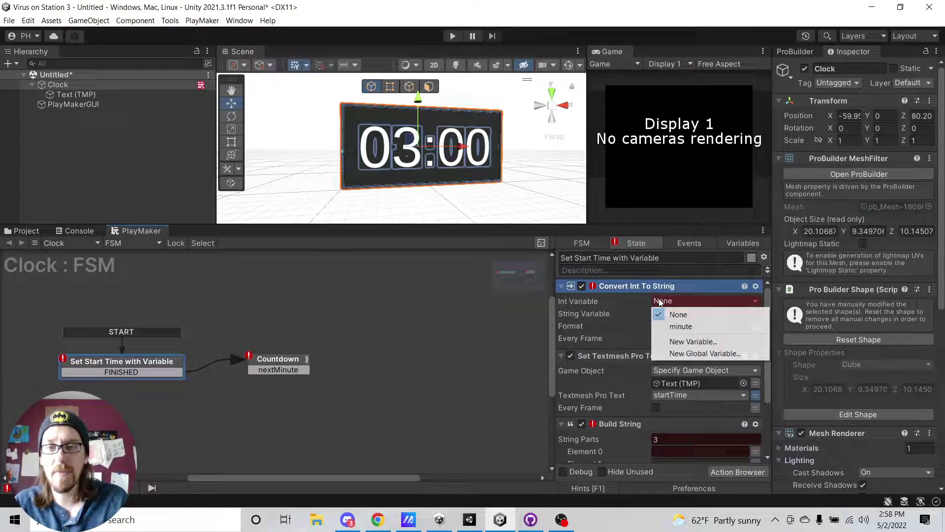
pyautogui.click(666, 323)
pyautogui.click(663, 314)
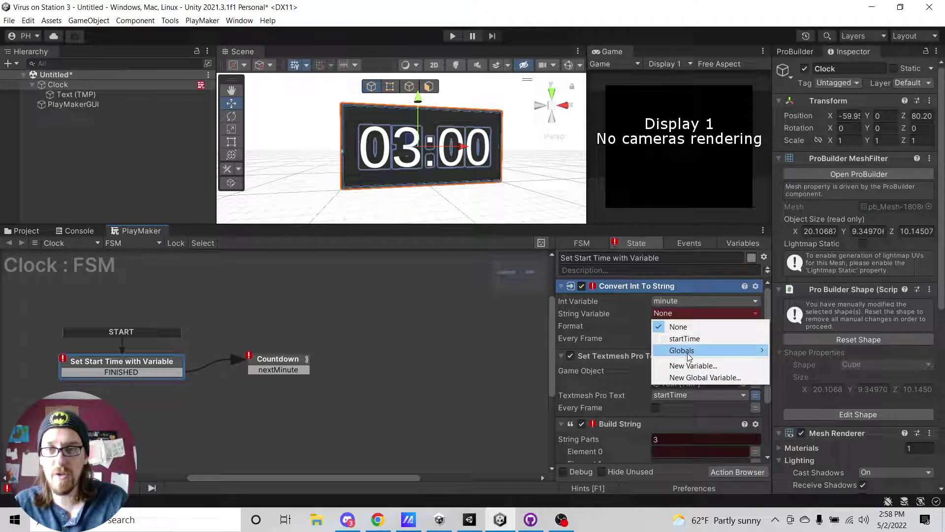
pyautogui.click(680, 363)
pyautogui.write('minuteString')
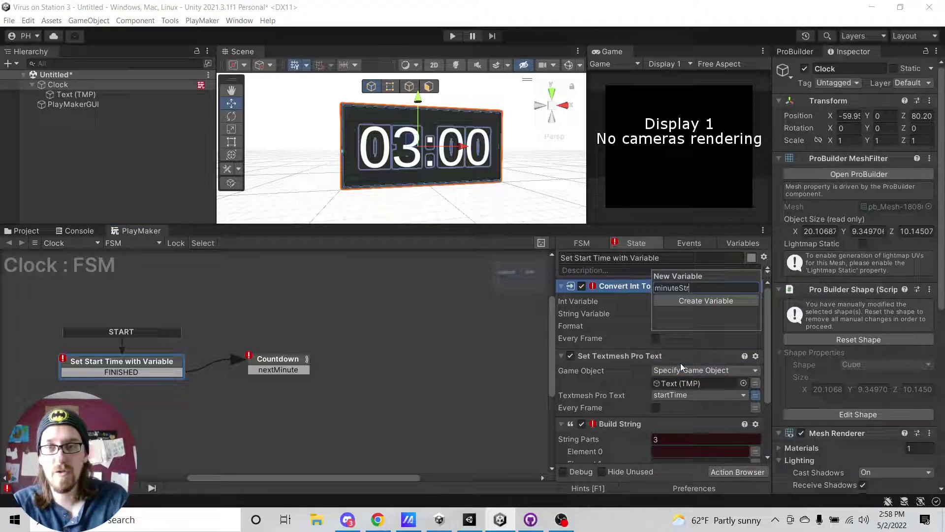
pyautogui.press('Return')
pyautogui.click(692, 325)
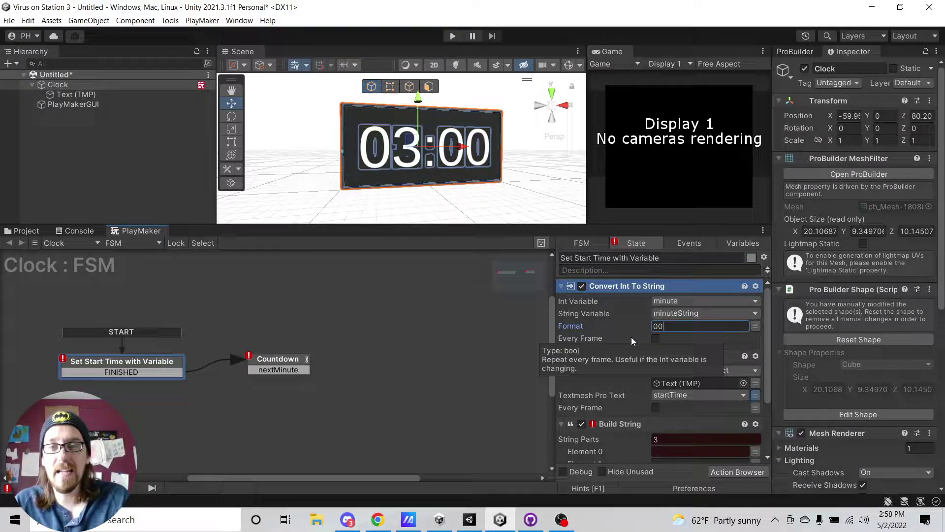
pyautogui.scroll(-2, 631, 337)
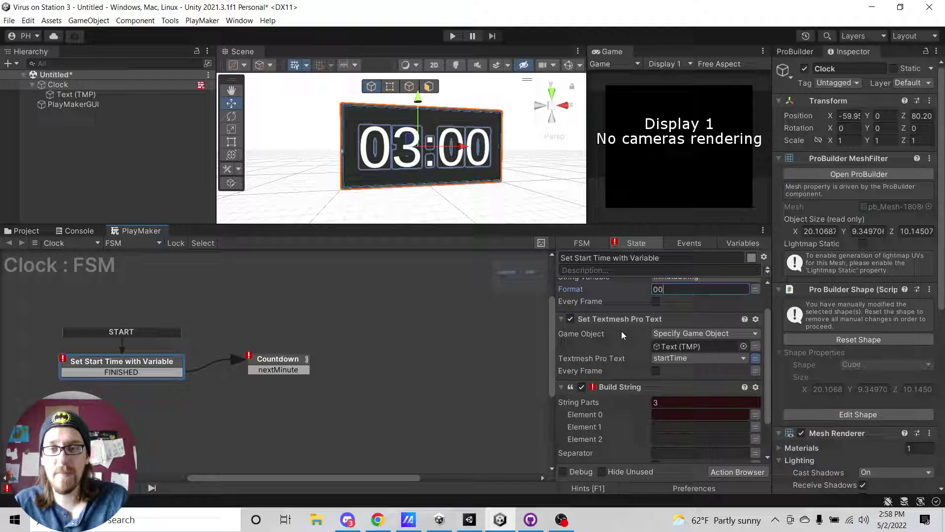
pyautogui.scroll(2, 621, 331)
# Move Build String below the minute conversion and set its Element 0 to minuteString
pyautogui.moveTo(621, 393); pyautogui.dragTo(621, 377)
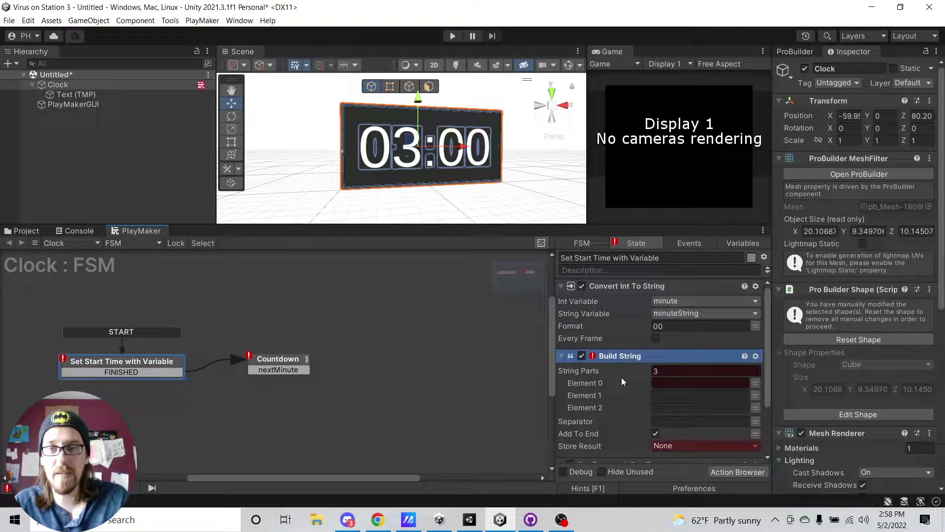
pyautogui.click(755, 384)
pyautogui.click(707, 382)
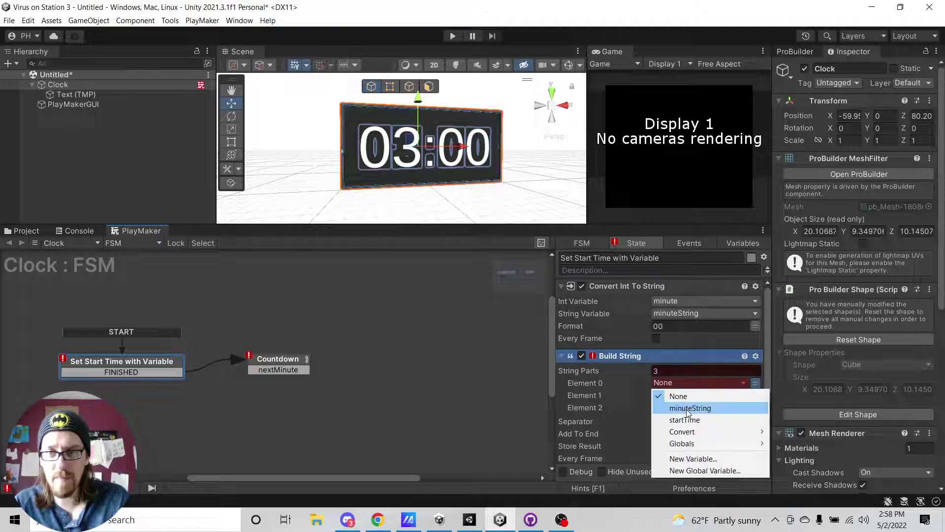
pyautogui.click(690, 408)
# Set Element 1 to a colon, leaving Element 2's variable unpicked for now
pyautogui.click(676, 396)
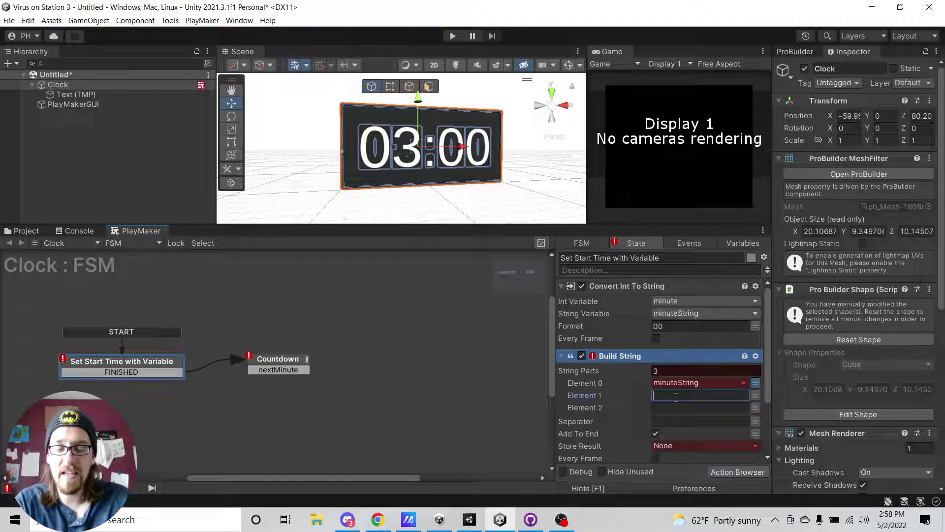
pyautogui.click(677, 408)
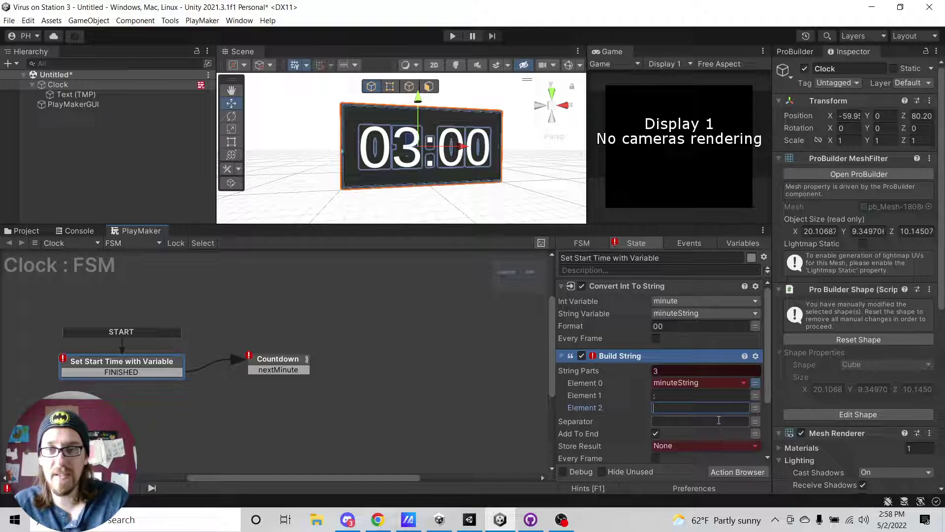
pyautogui.click(756, 408)
pyautogui.click(728, 408)
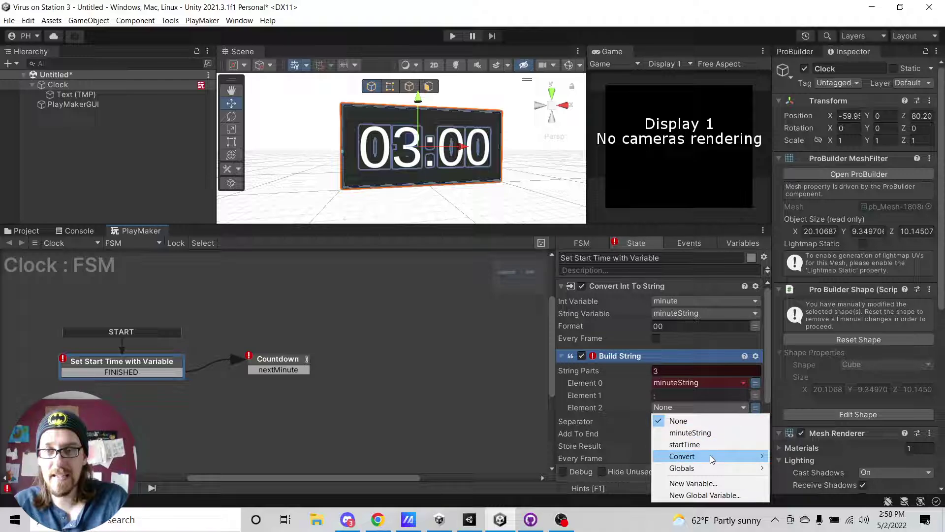
pyautogui.moveTo(710, 455)
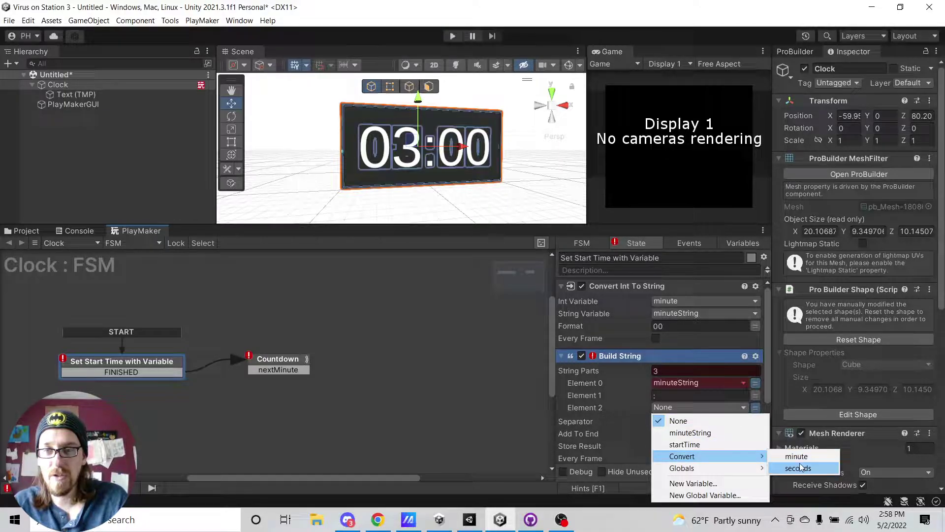
pyautogui.click(769, 385)
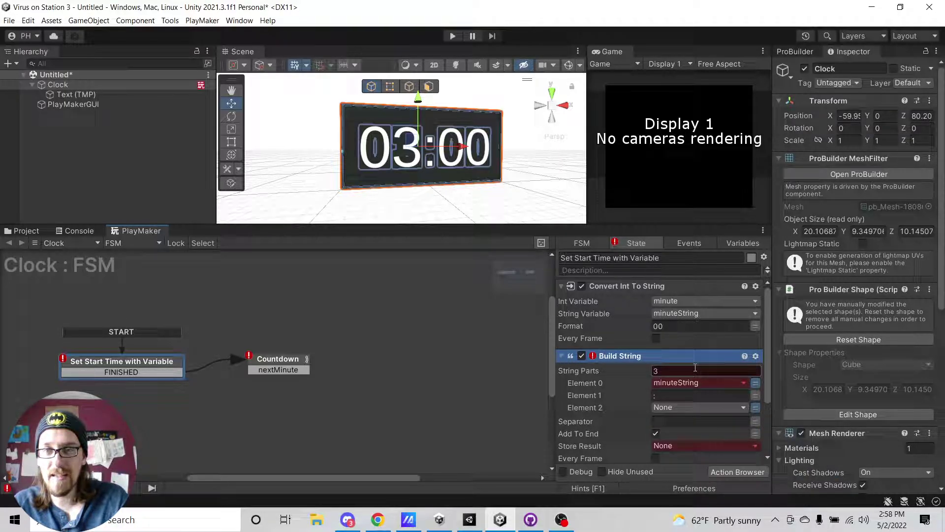
pyautogui.scroll(-3, 756, 443)
pyautogui.scroll(3, 753, 465)
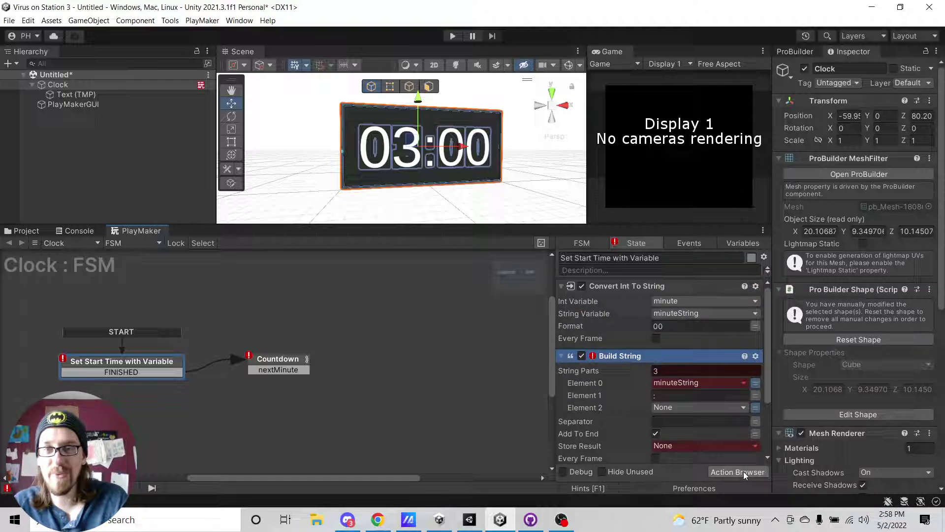
# Duplicate the Convert Int To String action with Ctrl+C and Ctrl+V
pyautogui.click(649, 292)
pyautogui.hotkey('ctrl', 'c')
pyautogui.hotkey('ctrl', 'v')
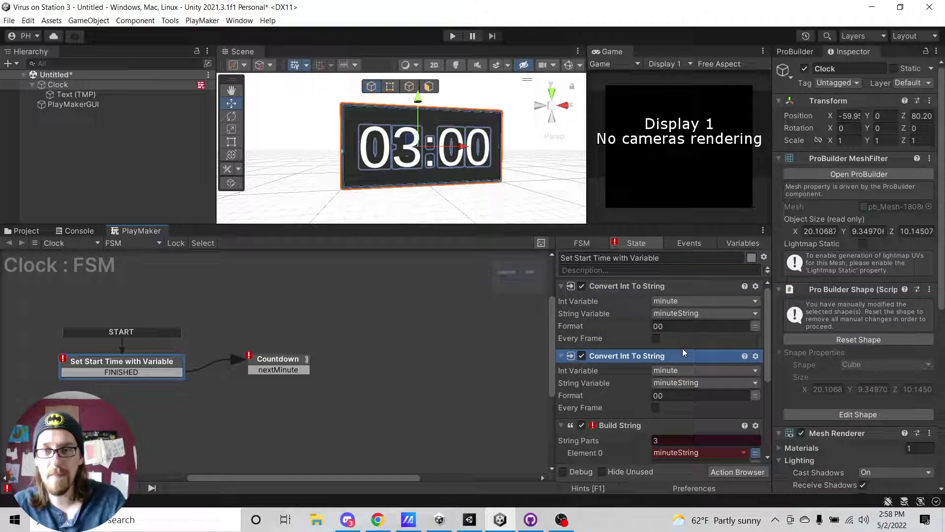
pyautogui.click(684, 378)
pyautogui.click(696, 411)
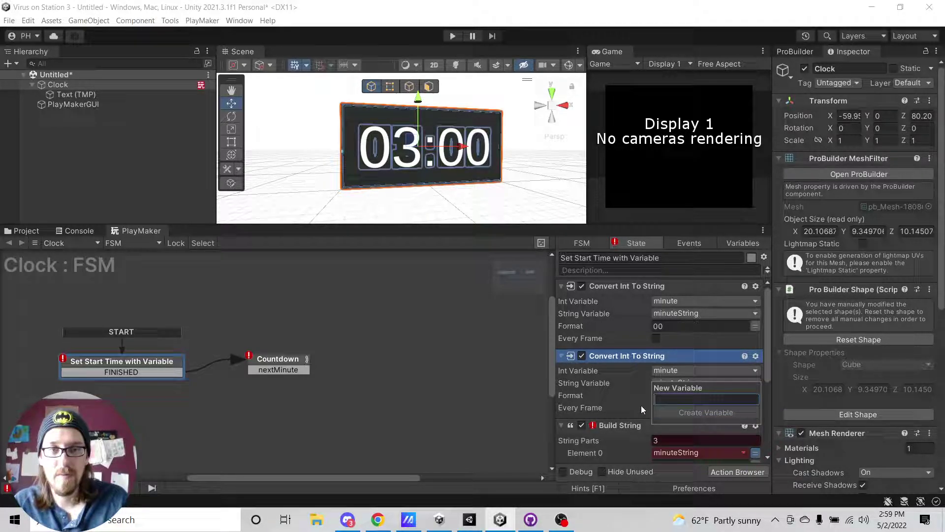
# Check the Countdown timer action, keep minute on the copy, and inspect the seconds variable
pyautogui.click(276, 363)
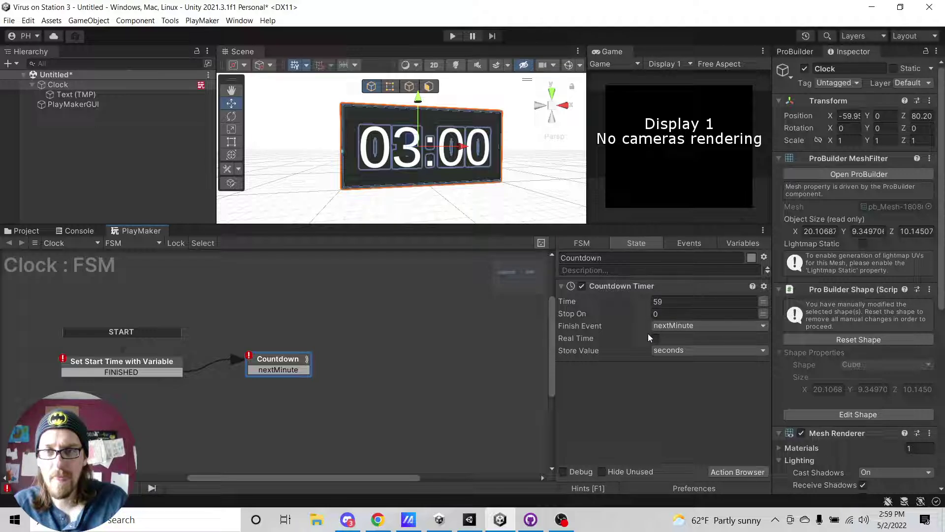
pyautogui.click(105, 365)
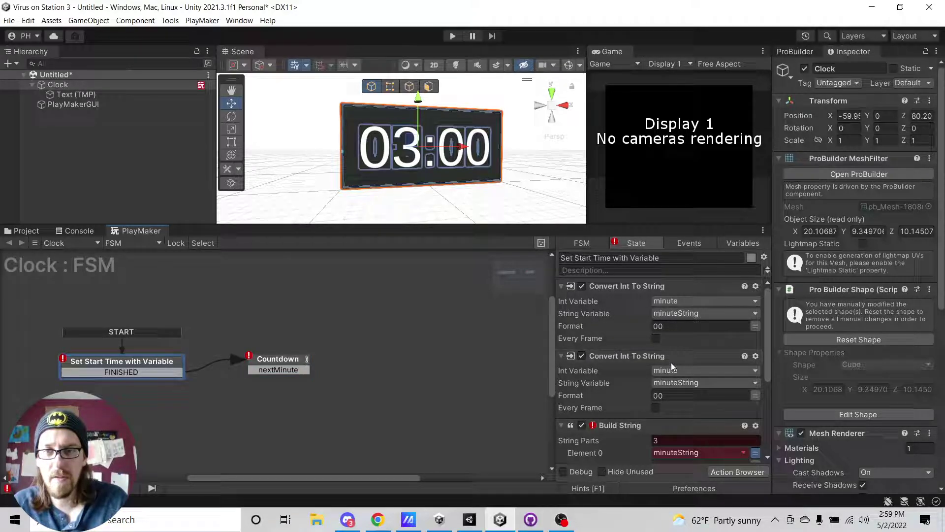
pyautogui.click(702, 371)
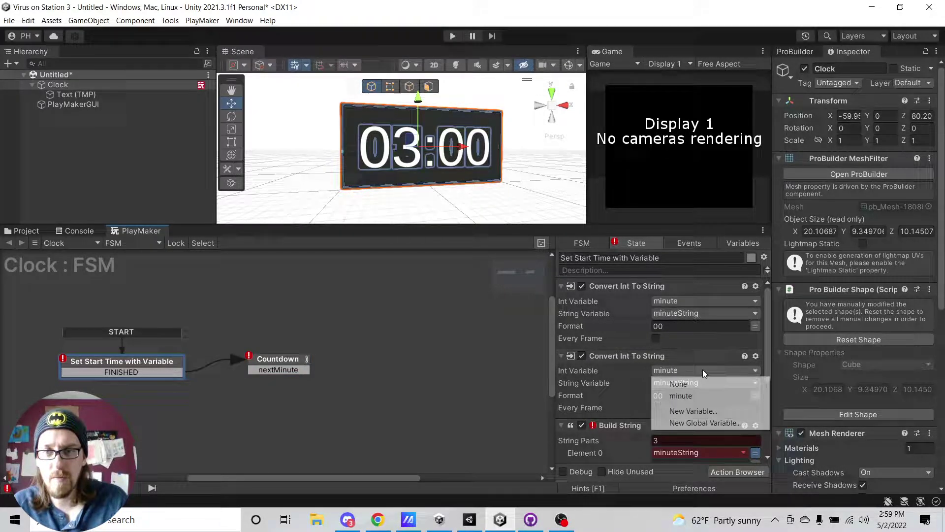
pyautogui.click(655, 357)
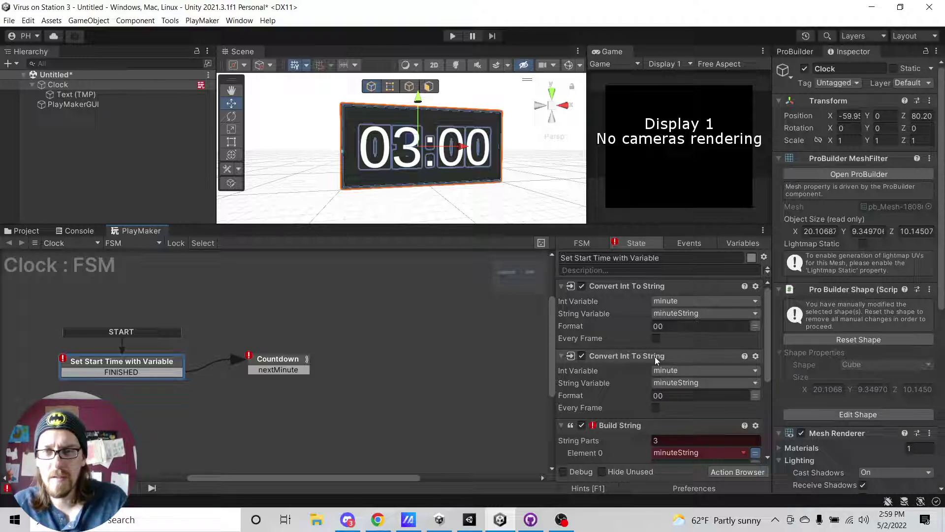
pyautogui.click(655, 357)
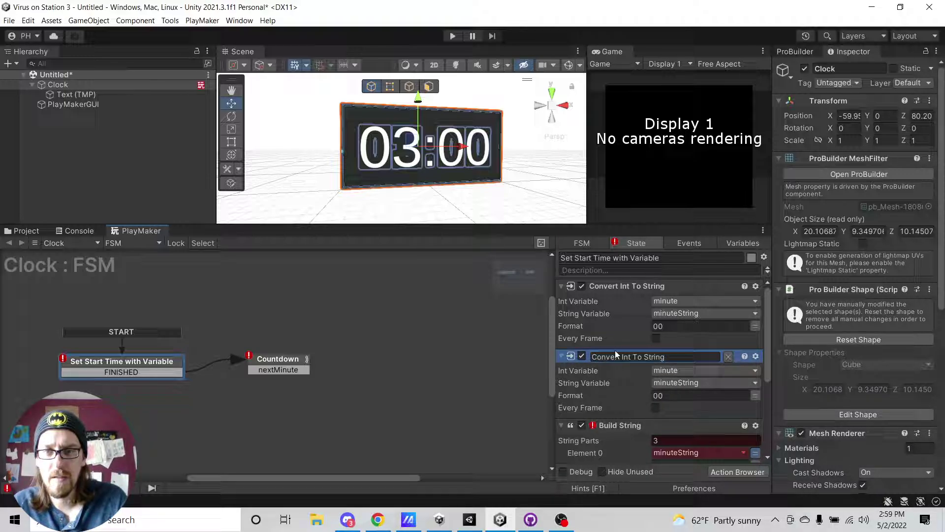
pyautogui.click(624, 391)
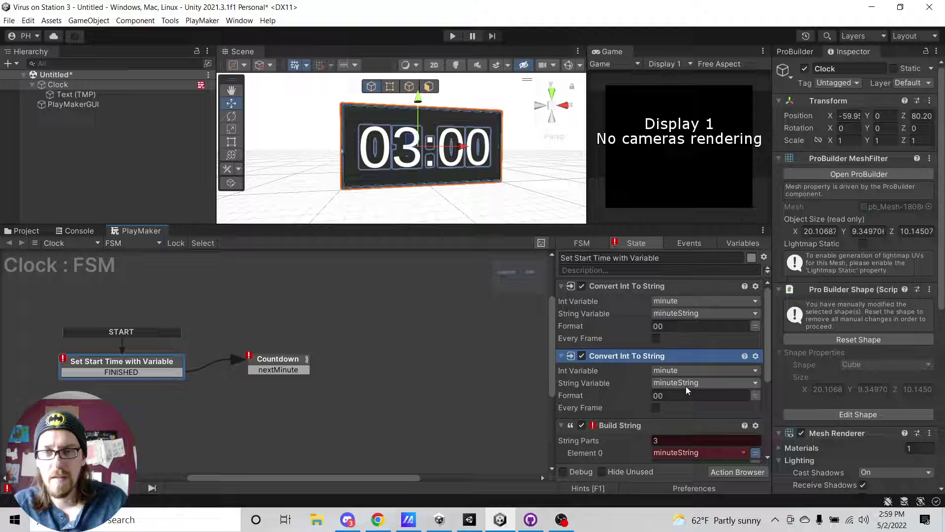
pyautogui.click(744, 241)
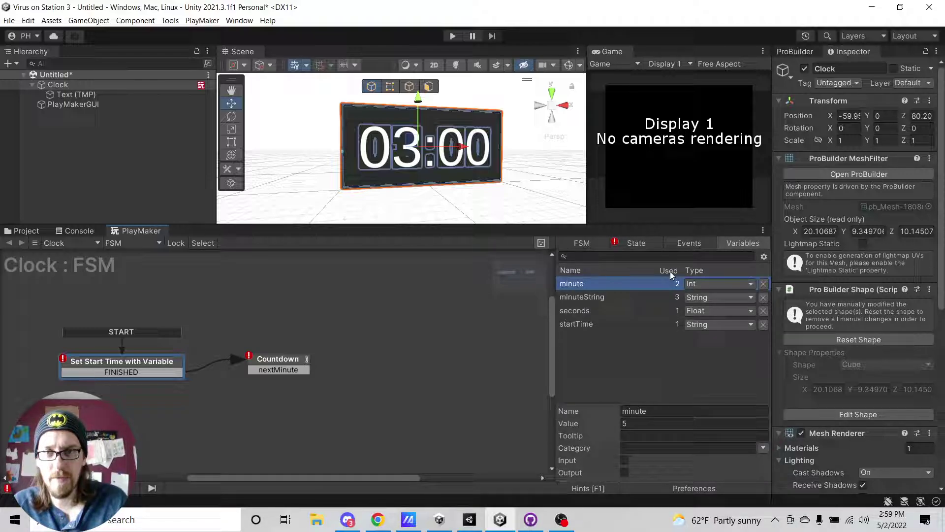
pyautogui.click(605, 311)
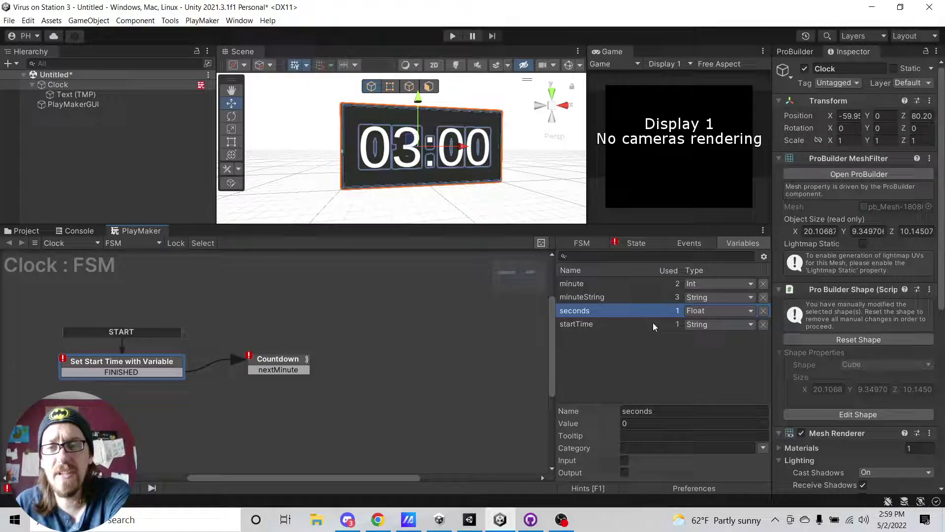
# Add a Convert Float To Int action to Set Start Time with Variable
pyautogui.click(640, 243)
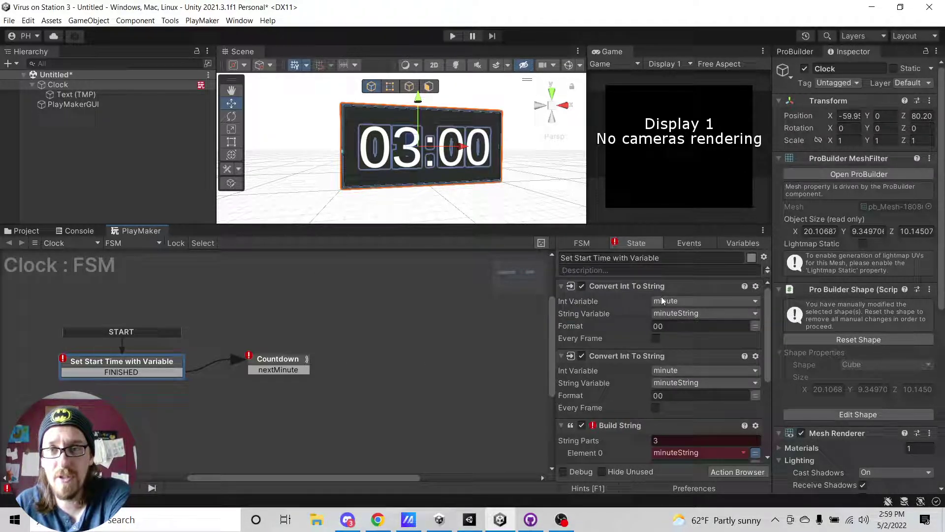
pyautogui.click(724, 471)
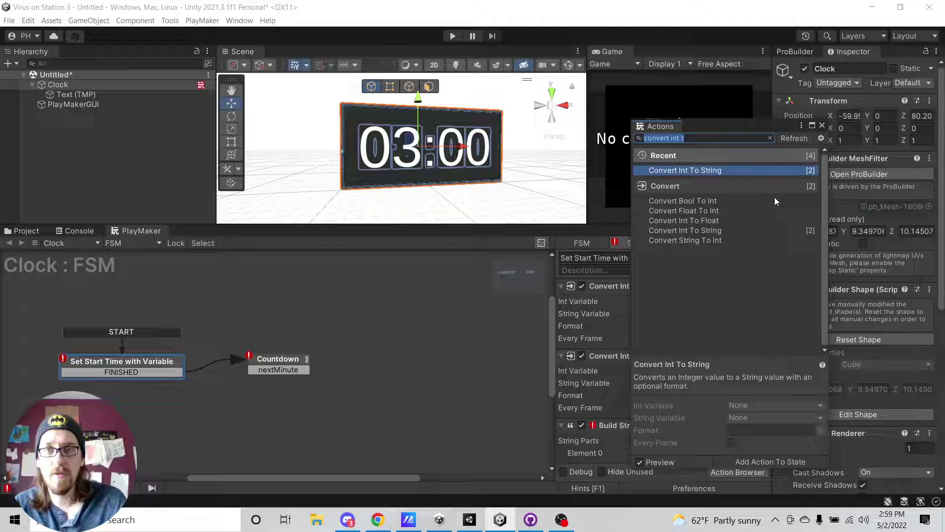
pyautogui.moveTo(705, 212); pyautogui.dragTo(585, 360)
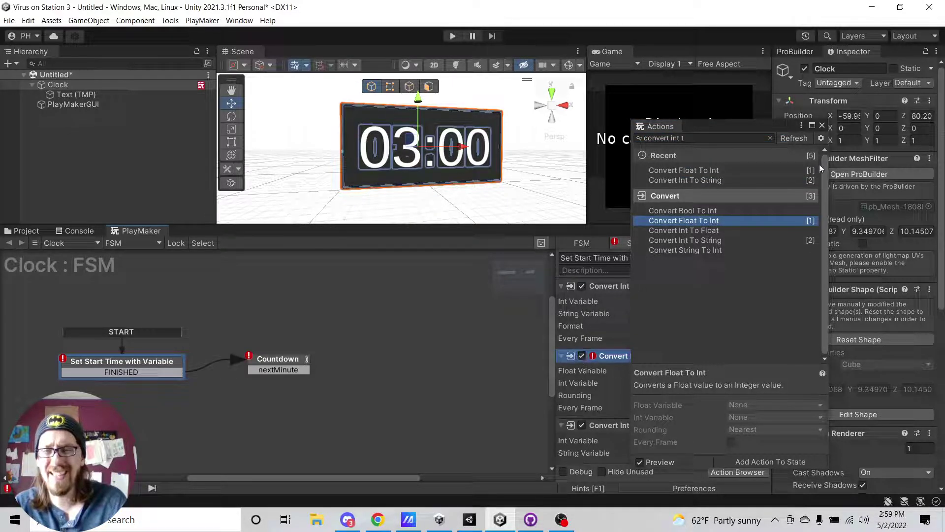
pyautogui.click(822, 125)
# Convert seconds into a new secondsInt variable with Rounding set to Round Up
pyautogui.click(677, 370)
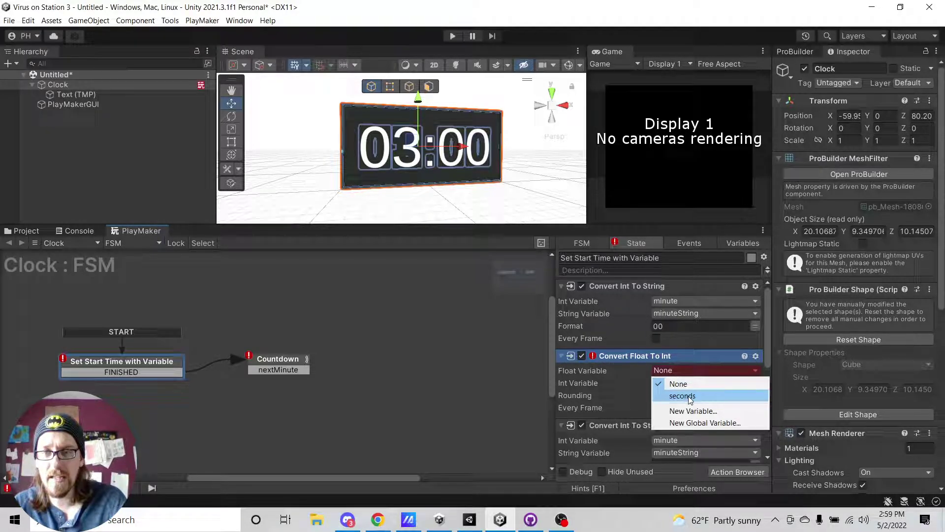
pyautogui.click(689, 396)
pyautogui.click(685, 382)
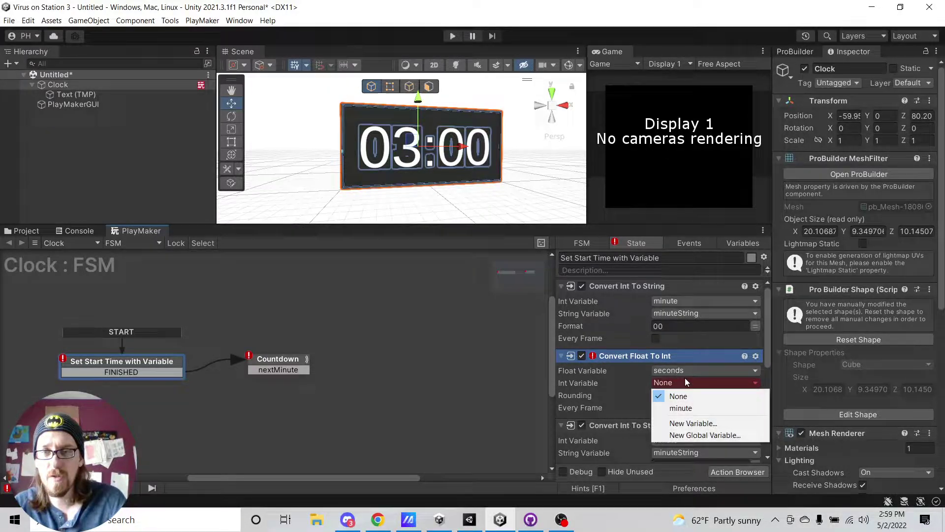
pyautogui.click(695, 422)
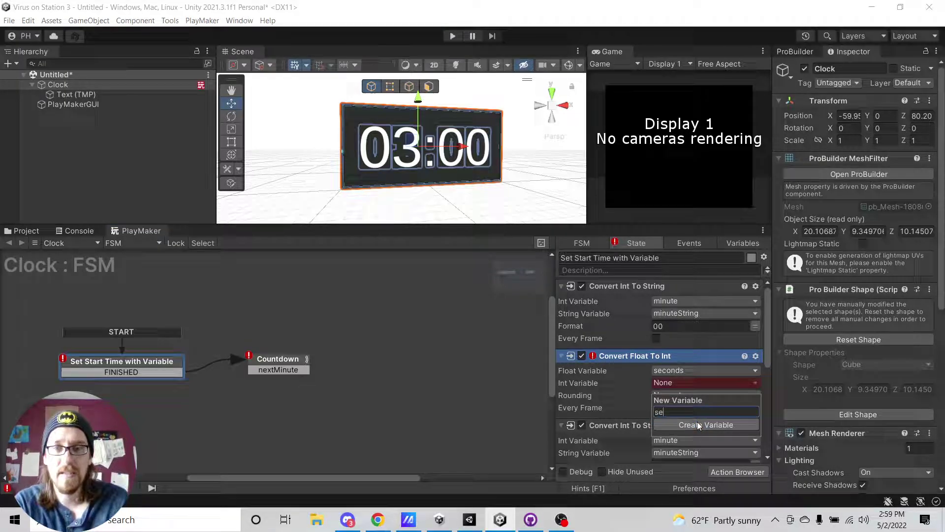
pyautogui.write('Int')
pyautogui.press('Return')
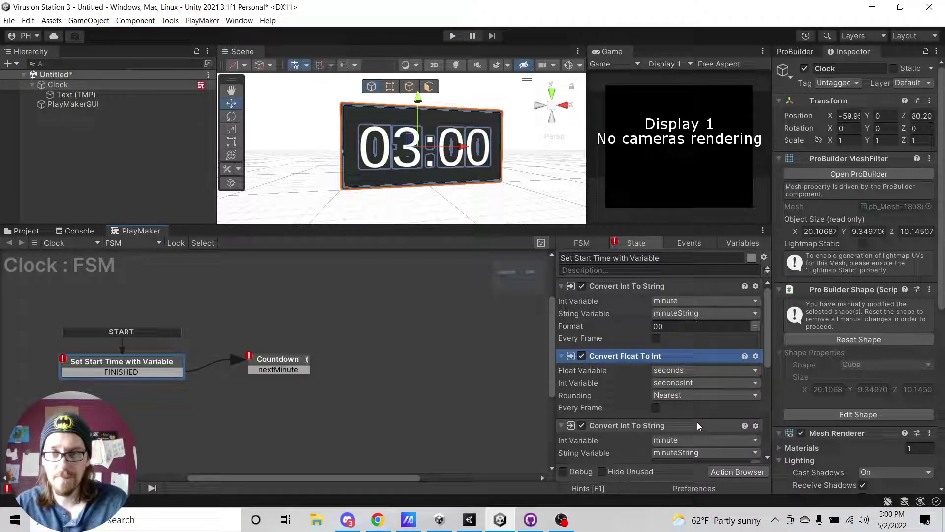
pyautogui.click(655, 395)
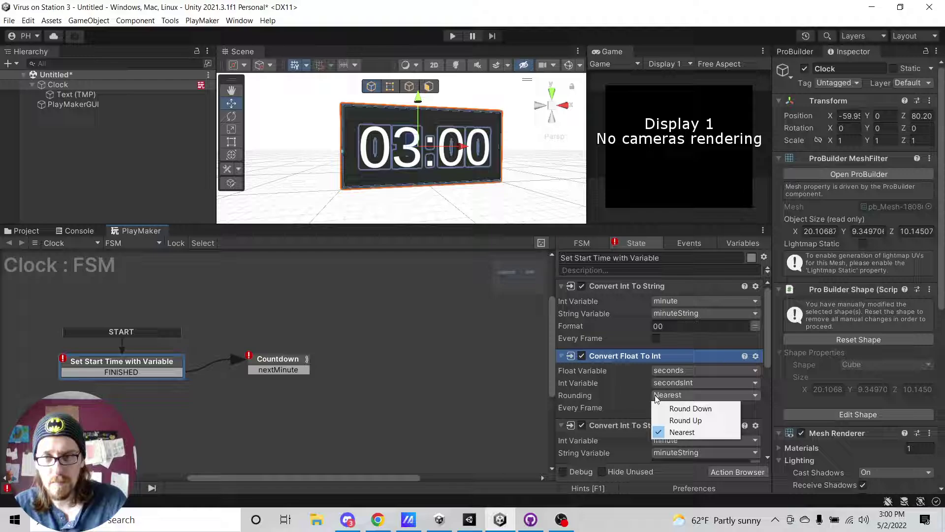
pyautogui.click(691, 420)
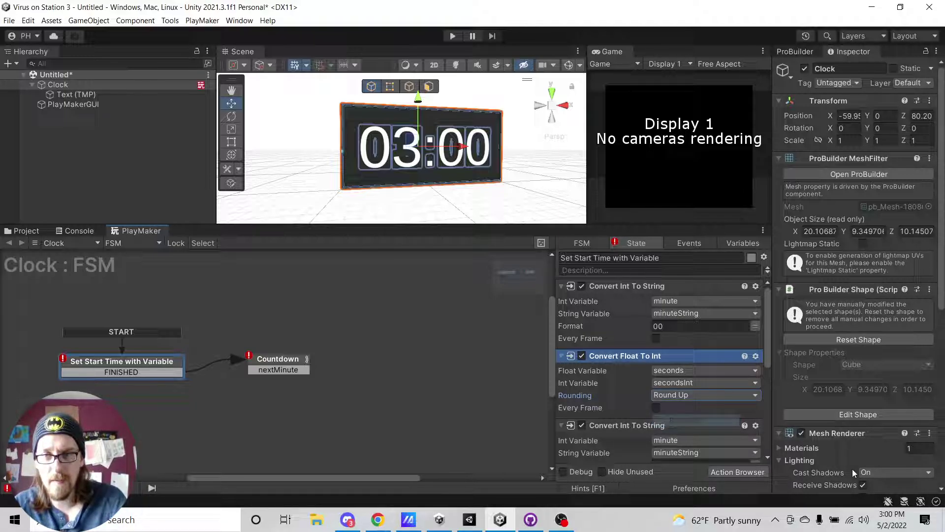
# Collapse the minute conversion; set the copy to convert secondsInt into a new secondsString
pyautogui.click(561, 286)
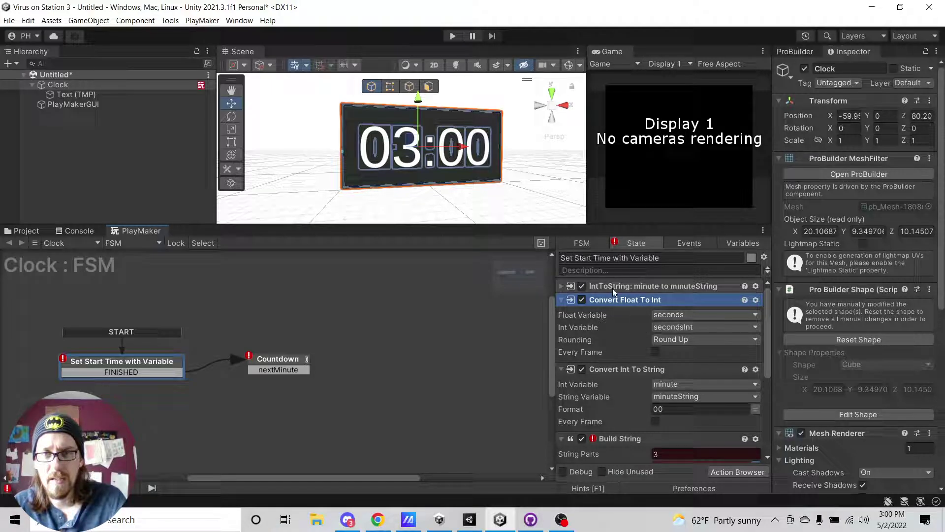
pyautogui.click(687, 384)
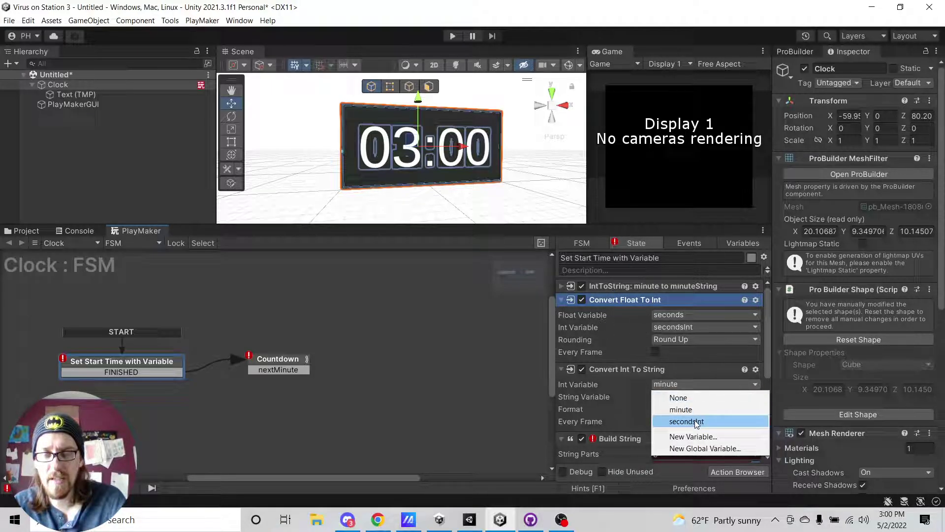
pyautogui.click(695, 421)
pyautogui.click(702, 396)
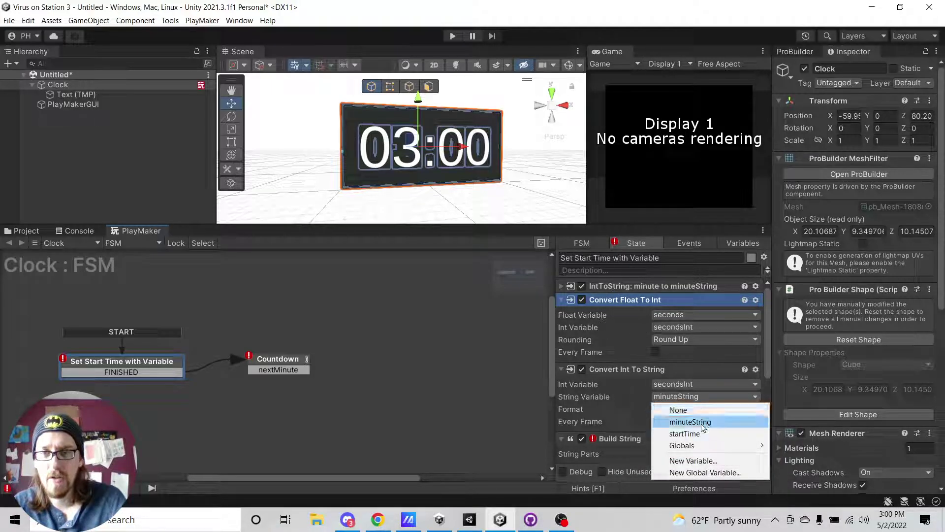
pyautogui.click(703, 460)
pyautogui.write('seconds')
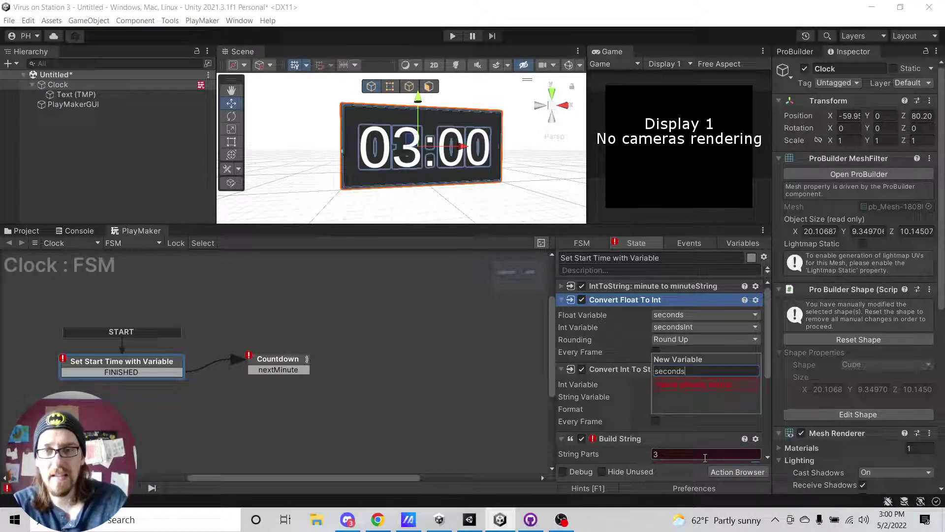
pyautogui.write('String')
pyautogui.press('Return')
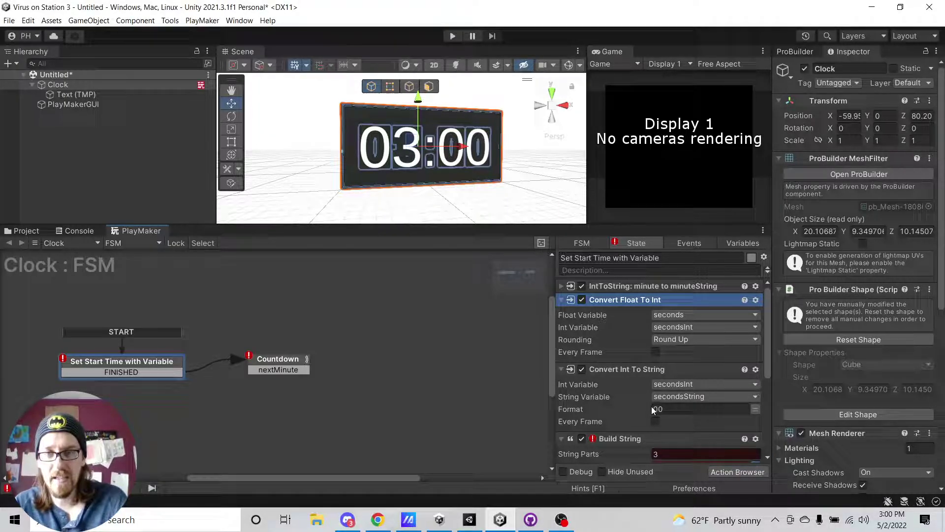
# Set Build String's Element 2 to secondsString and store the result in a new timeString variable
pyautogui.click(561, 301)
pyautogui.click(562, 311)
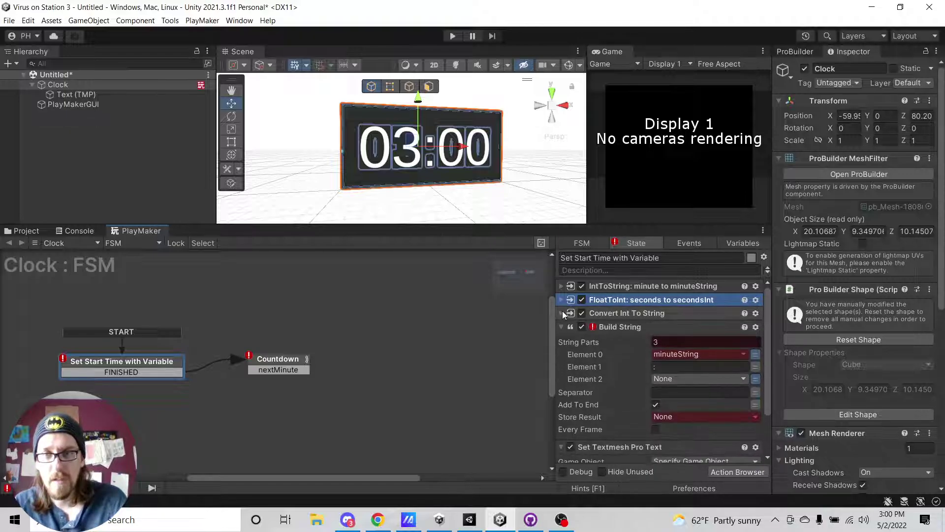
pyautogui.click(687, 378)
pyautogui.click(682, 414)
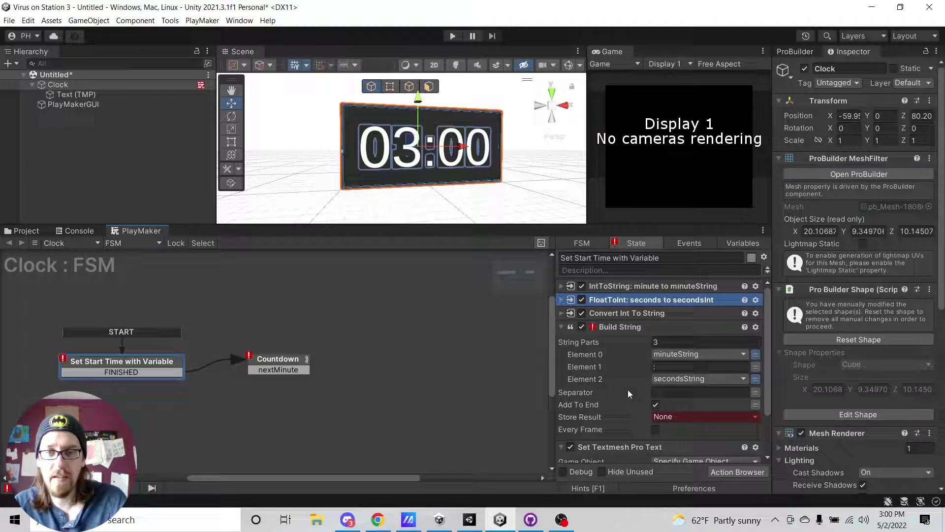
pyautogui.click(669, 417)
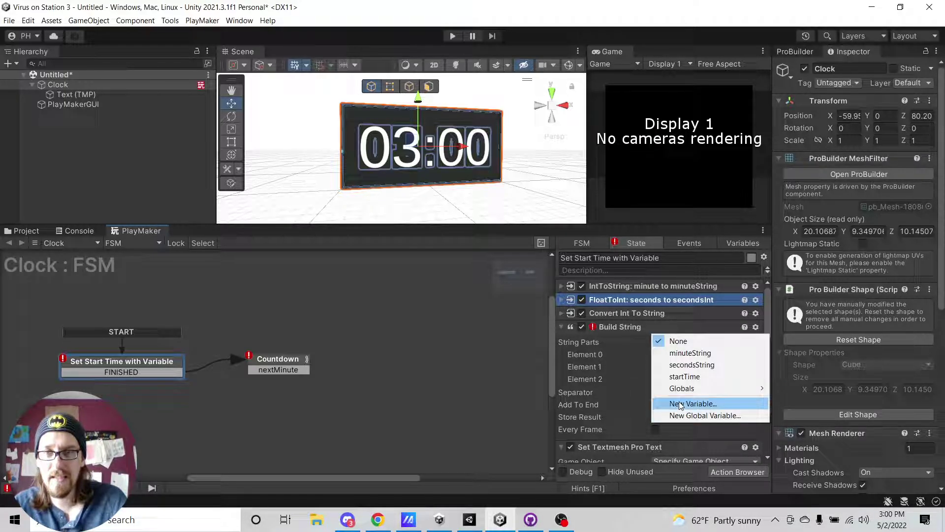
pyautogui.click(678, 401)
pyautogui.write('timeString')
pyautogui.click(678, 400)
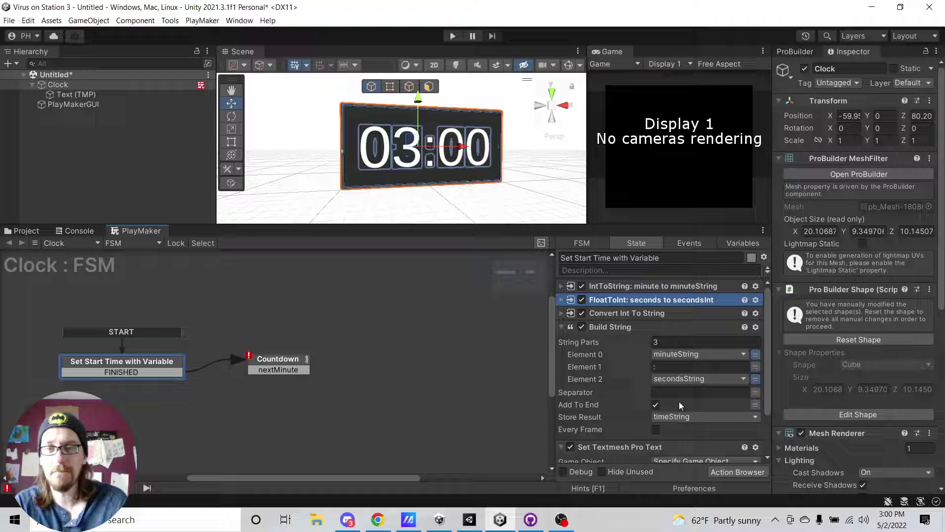
# Make Set Textmesh Pro Text display timeString
pyautogui.scroll(-2, 640, 408)
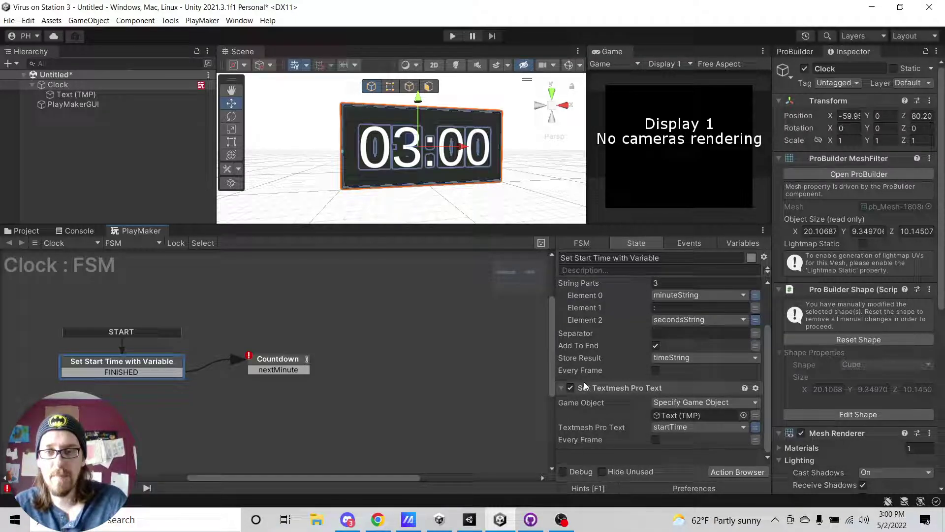
pyautogui.click(714, 430)
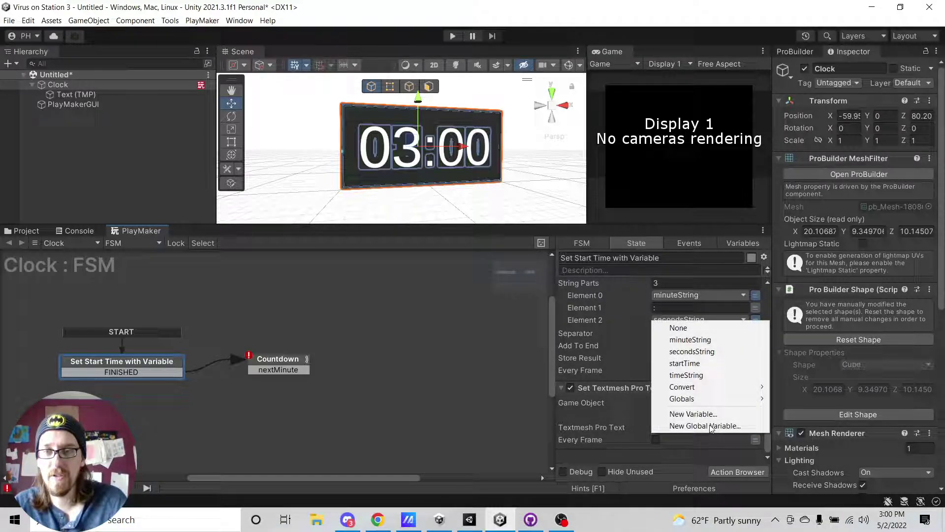
pyautogui.click(708, 376)
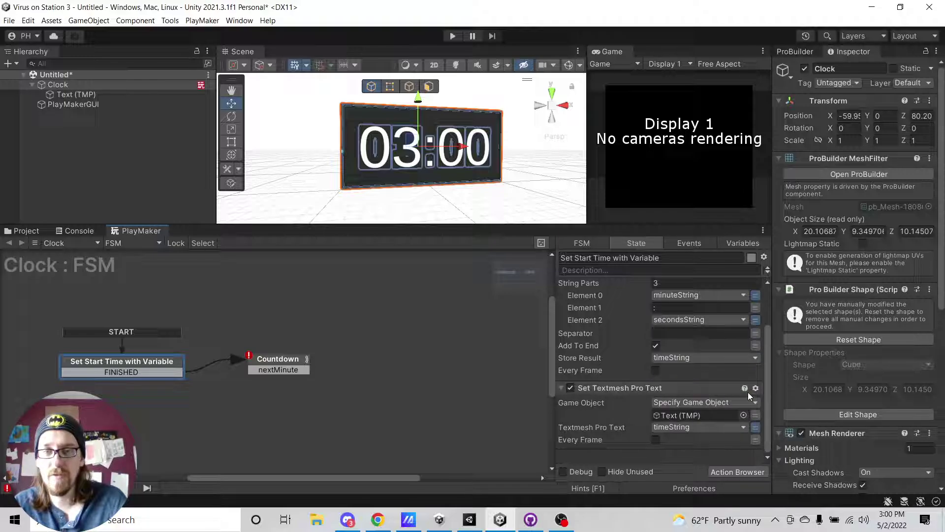
# Delete the FINISHED transition from the start state and run the game, showing 05:00
pyautogui.click(161, 372)
pyautogui.rightClick(161, 371)
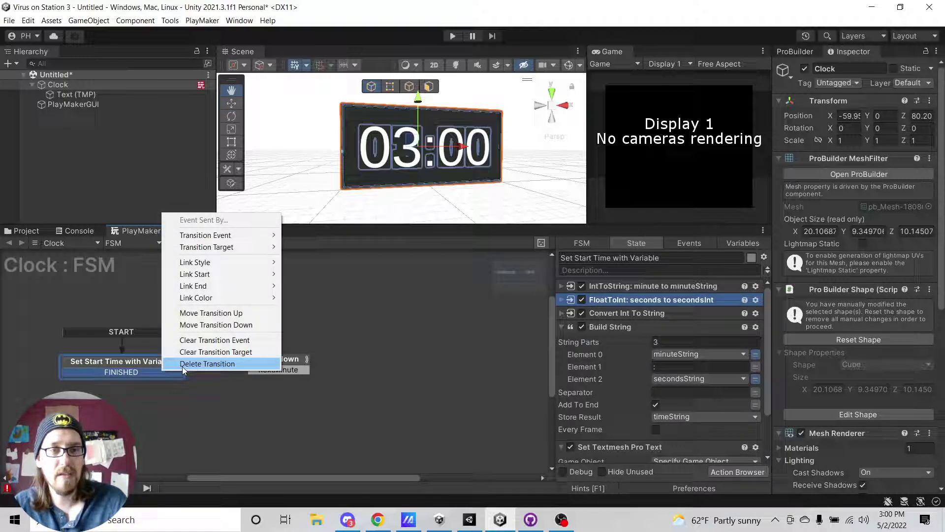
pyautogui.click(182, 366)
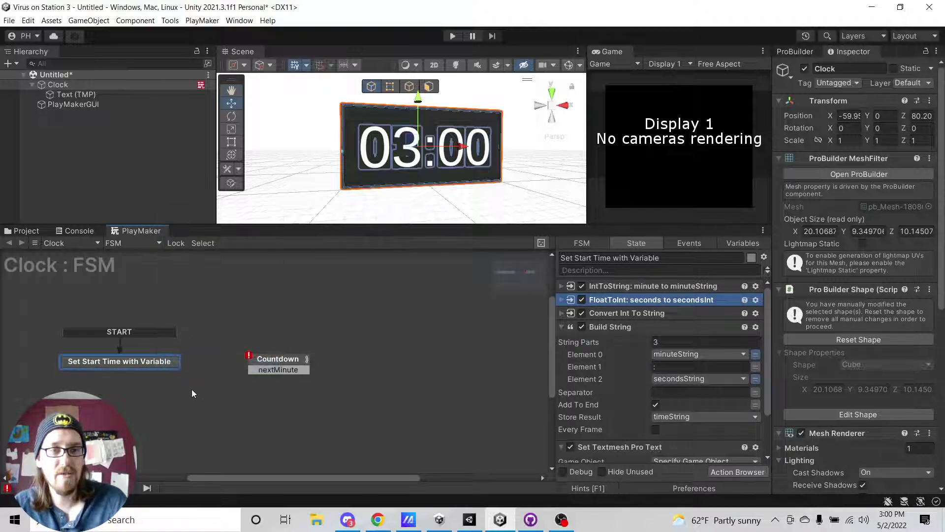
pyautogui.click(452, 36)
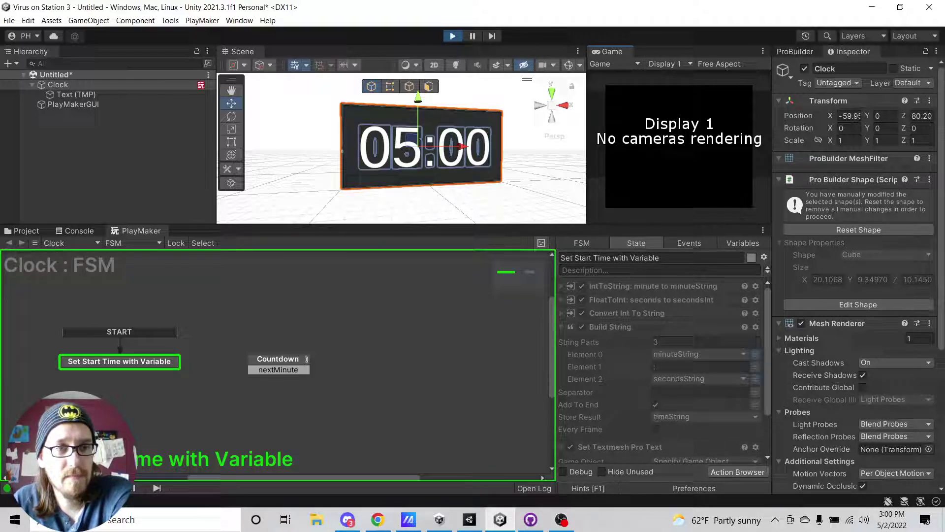
# Enable Debug and expand each conversion to verify minuteString, secondsString and timeString 05:00
pyautogui.click(562, 285)
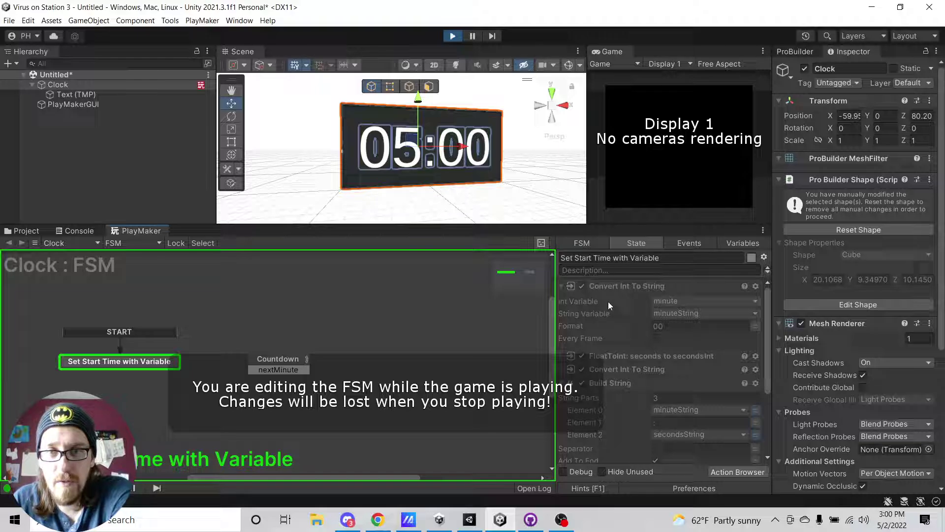
pyautogui.click(563, 471)
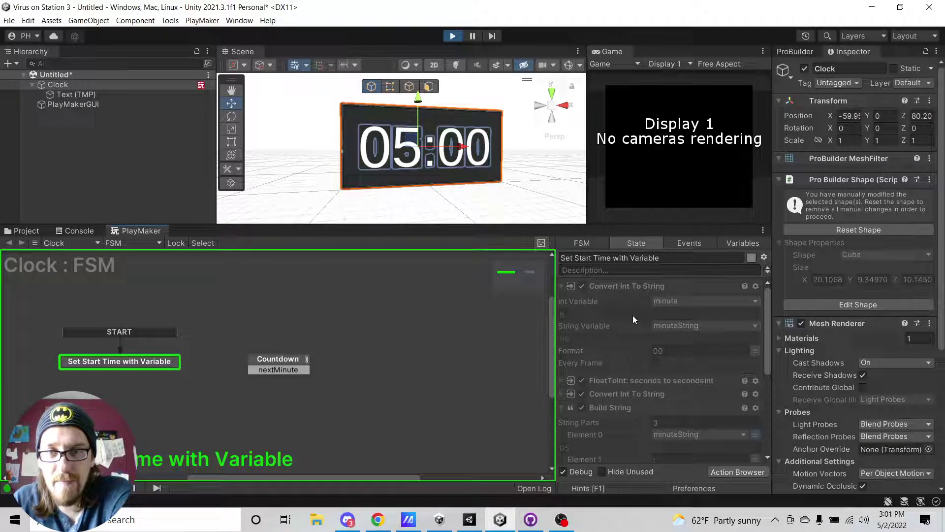
pyautogui.click(564, 380)
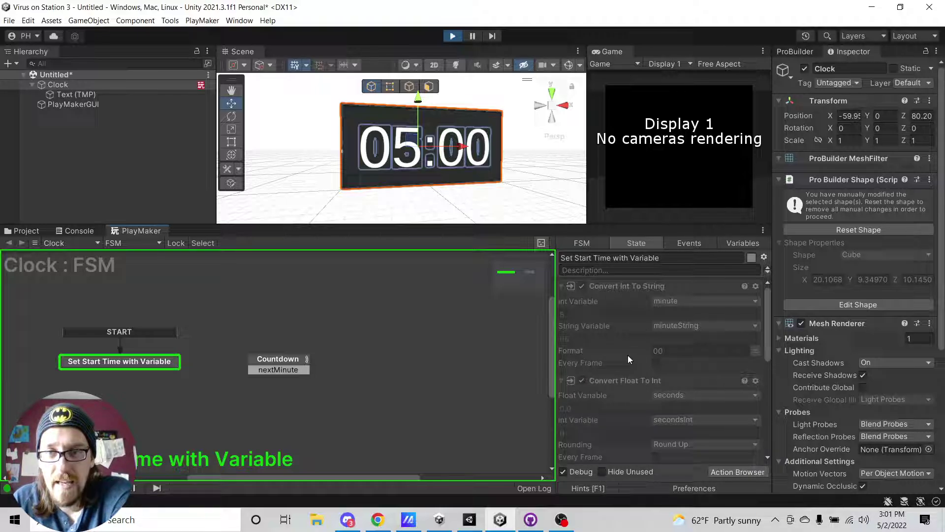
pyautogui.scroll(-2, 628, 360)
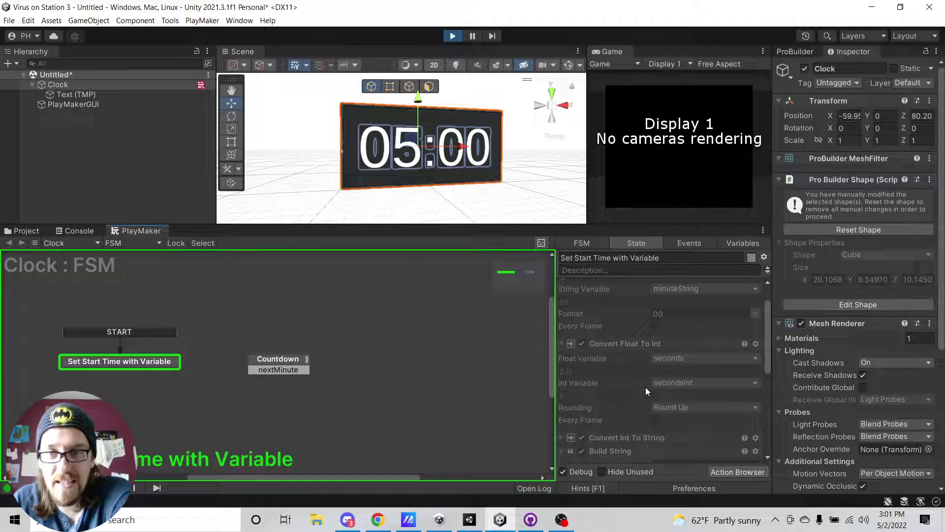
pyautogui.scroll(-4, 589, 400)
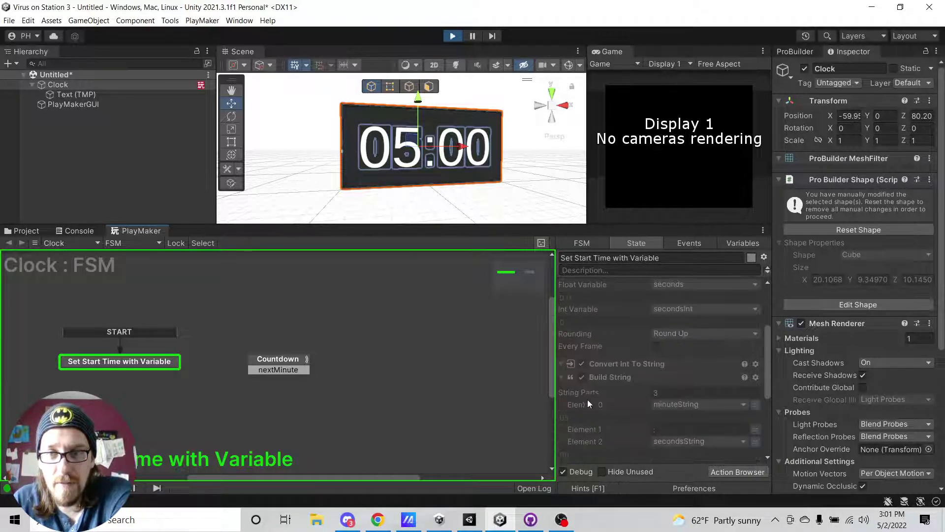
pyautogui.click(563, 363)
pyautogui.scroll(-2, 624, 344)
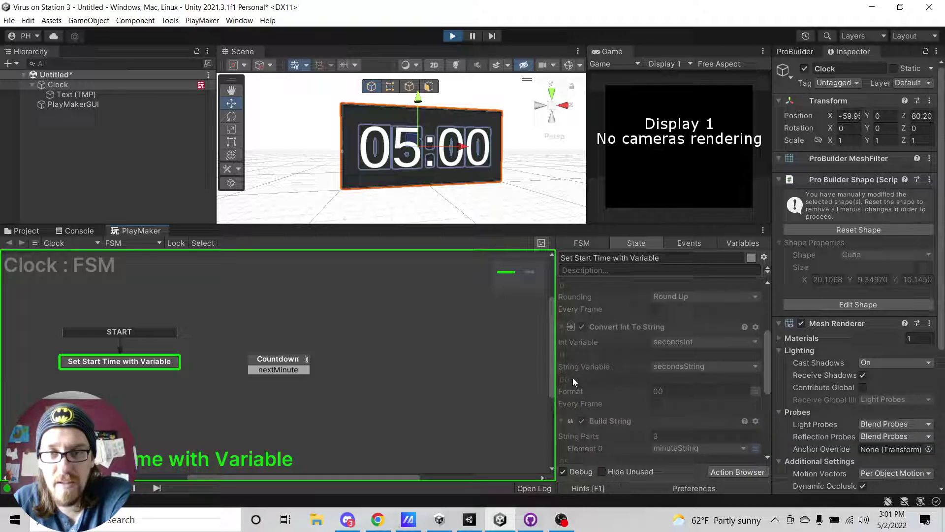
pyautogui.scroll(-8, 619, 424)
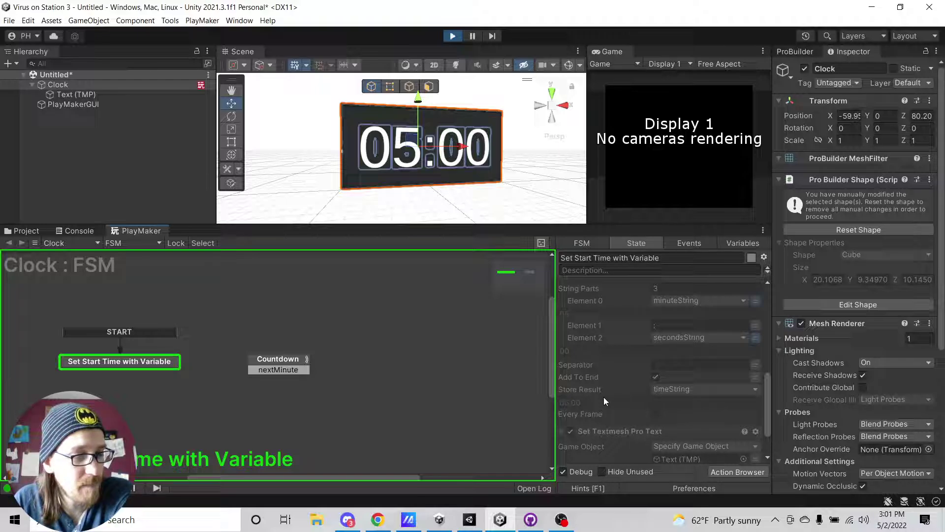
pyautogui.scroll(-3, 622, 359)
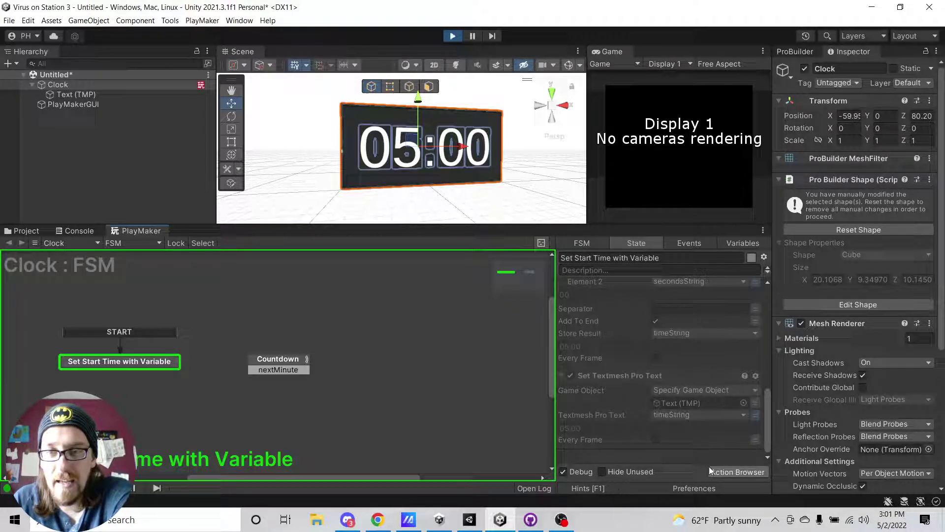
# Stop the game and link a new FINISHED transition from the start state to Countdown
pyautogui.click(453, 36)
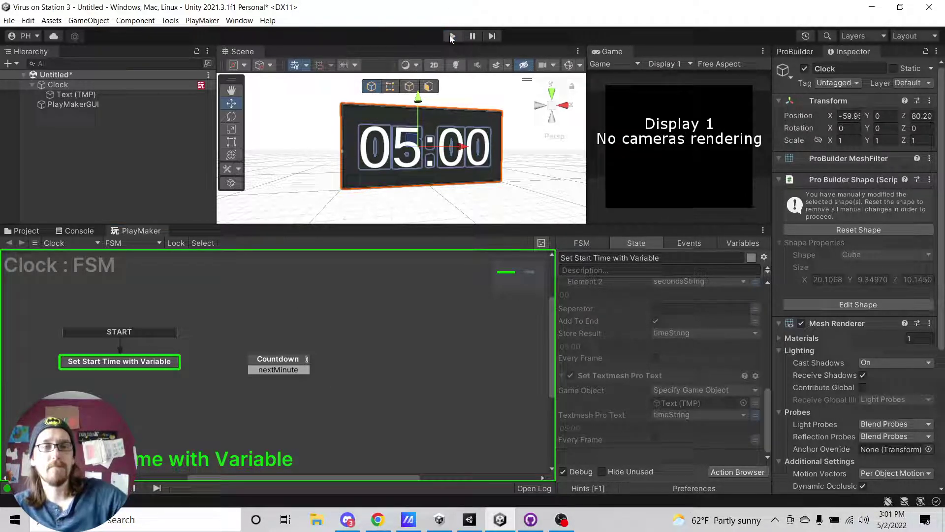
pyautogui.rightClick(167, 364)
pyautogui.moveTo(211, 371)
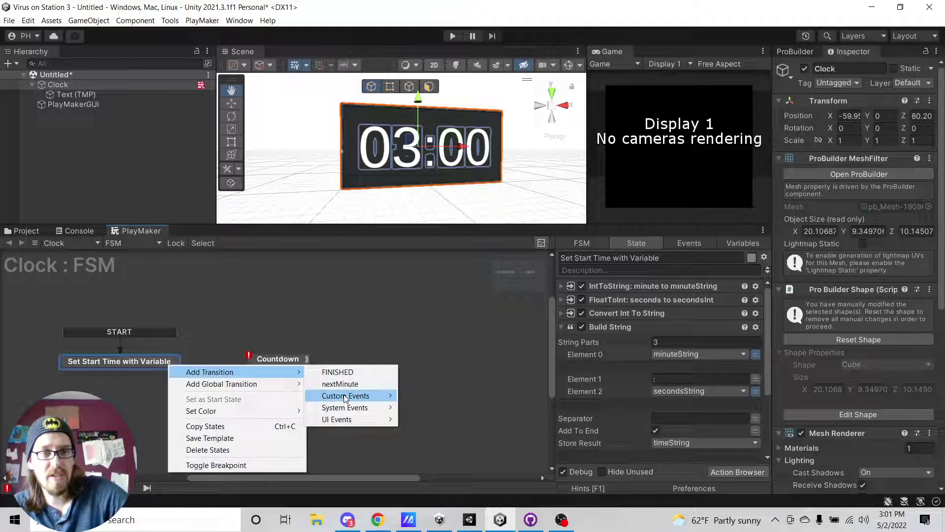
pyautogui.click(346, 375)
pyautogui.moveTo(148, 372); pyautogui.dragTo(259, 366)
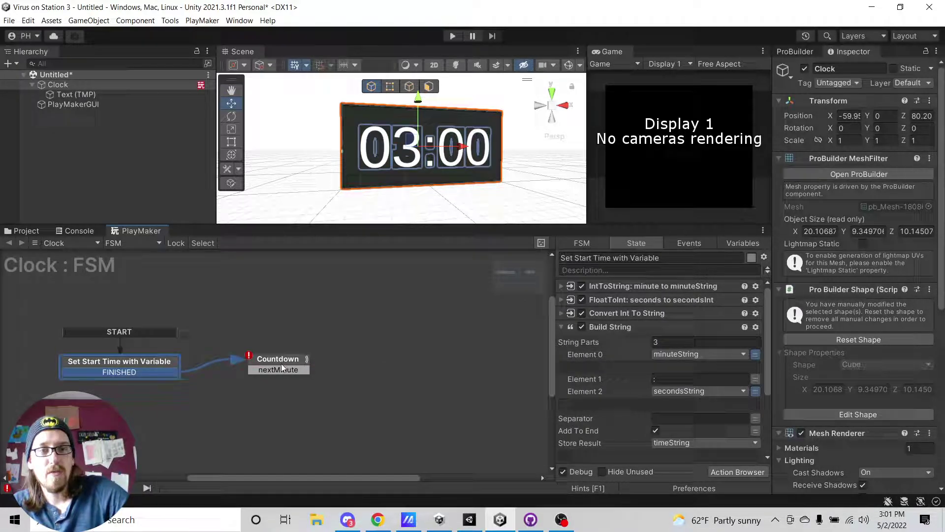
# Select Countdown and search the Action Browser for 'int sub'
pyautogui.click(261, 369)
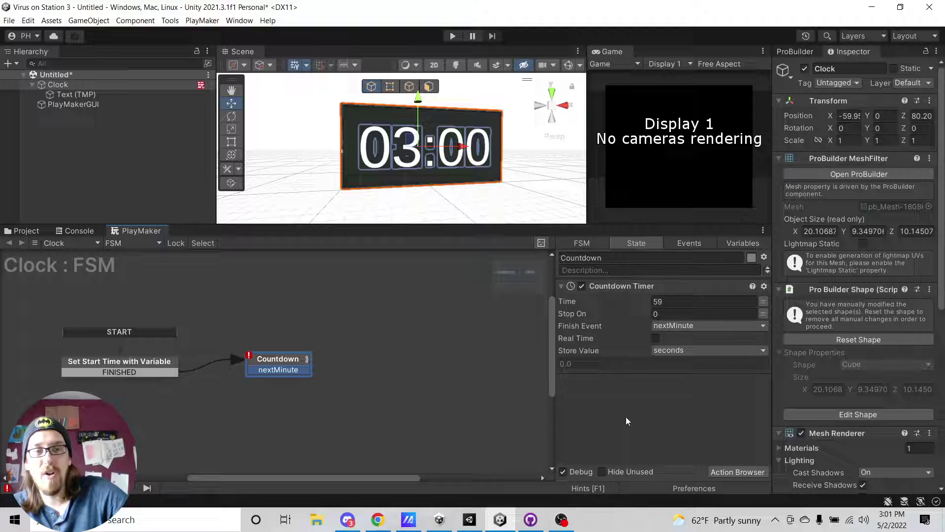
pyautogui.doubleClick(652, 418)
pyautogui.write('int sub')
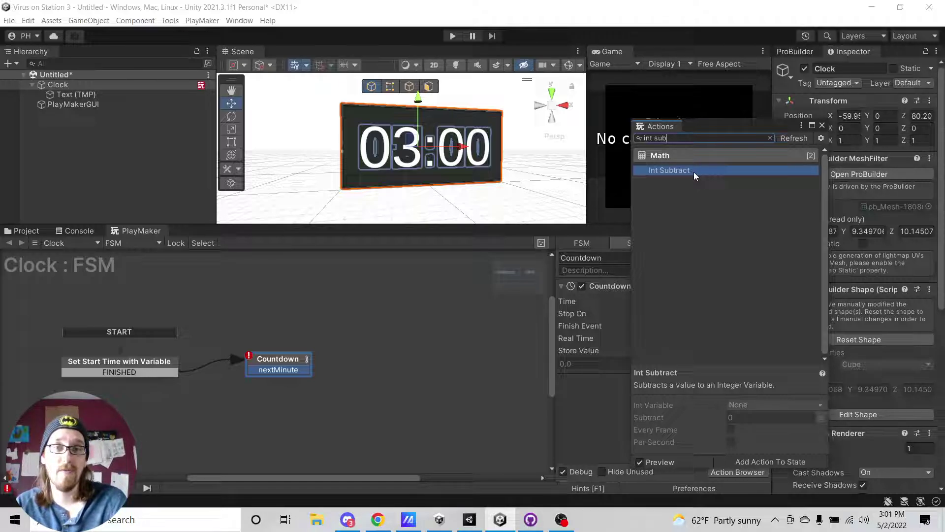
# Add an Int Subtract above Countdown Timer that subtracts 1 from minute, then collapse it
pyautogui.moveTo(691, 170); pyautogui.dragTo(575, 459)
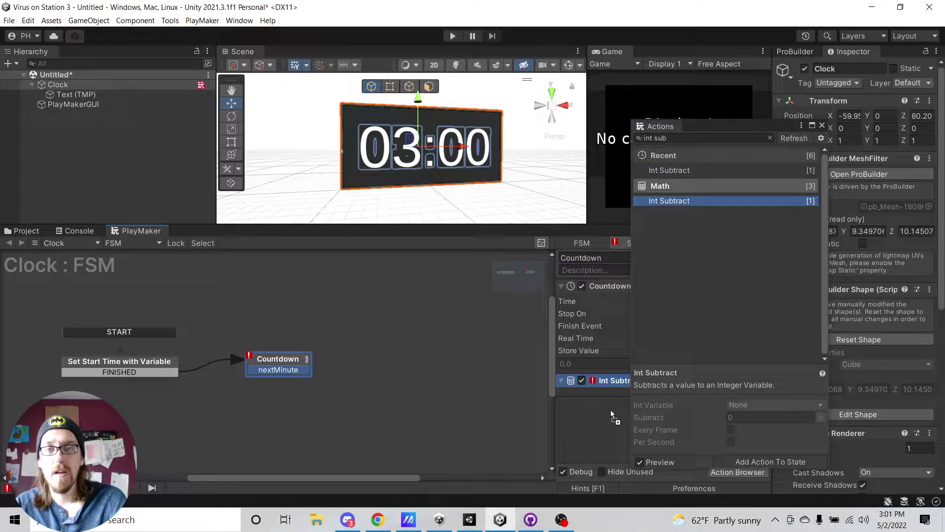
pyautogui.click(822, 125)
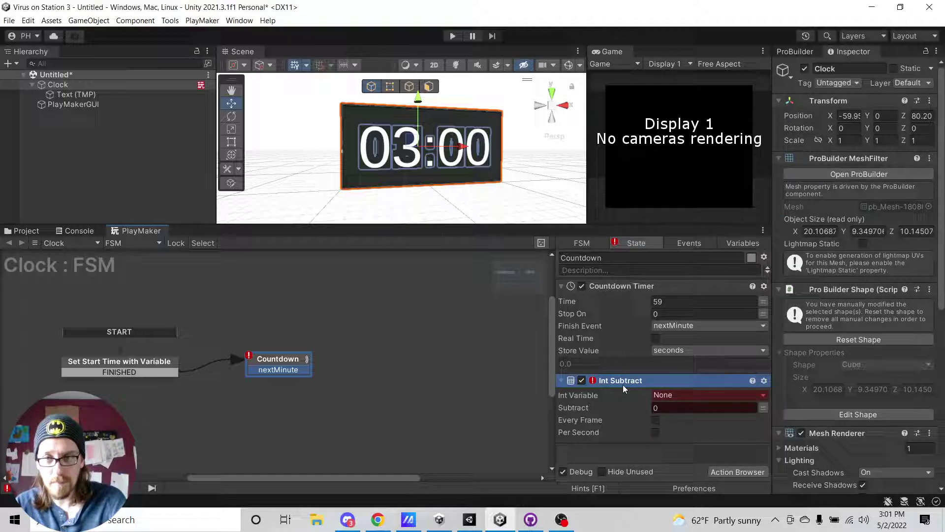
pyautogui.moveTo(622, 381); pyautogui.dragTo(636, 308)
pyautogui.click(661, 302)
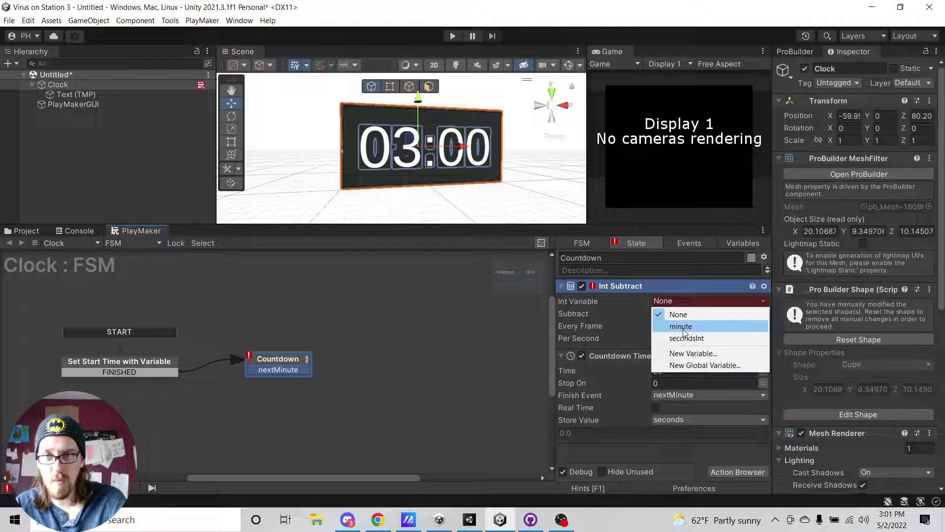
pyautogui.click(671, 325)
pyautogui.click(671, 326)
pyautogui.write('1')
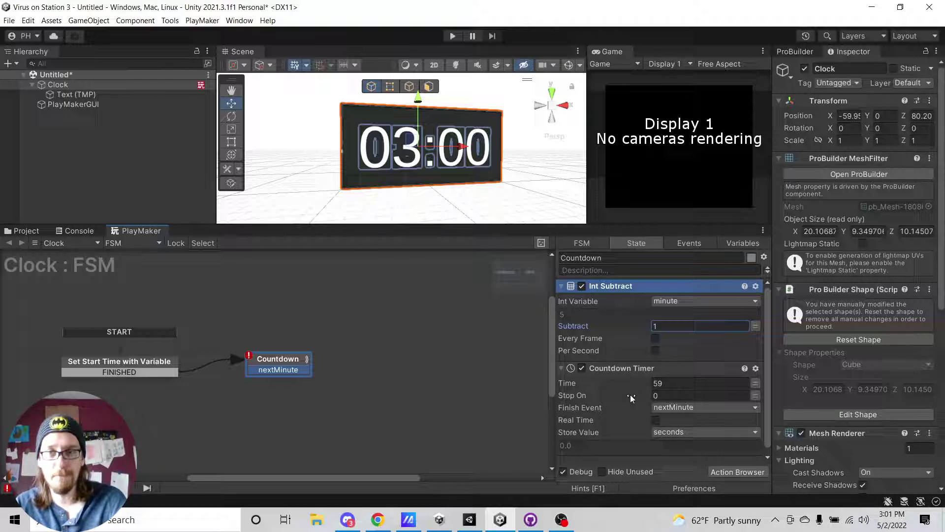
pyautogui.scroll(-1, 640, 361)
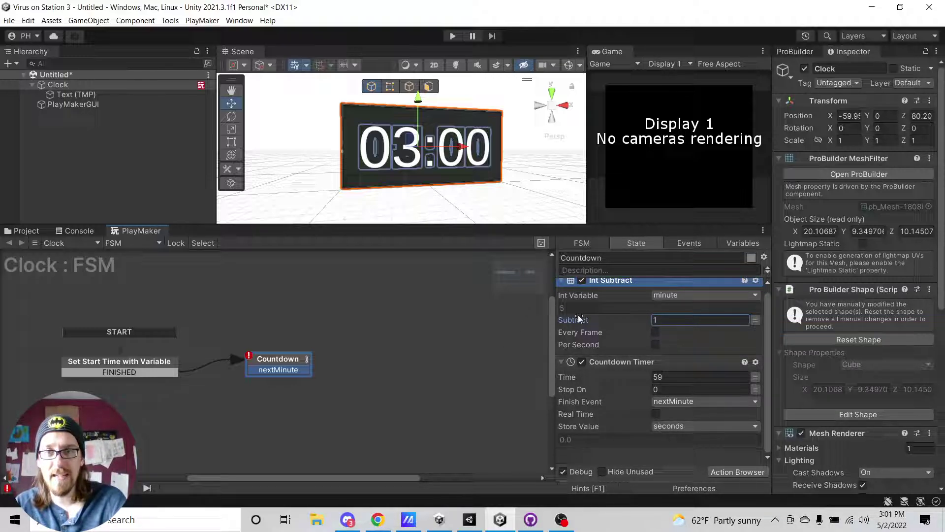
pyautogui.click(561, 281)
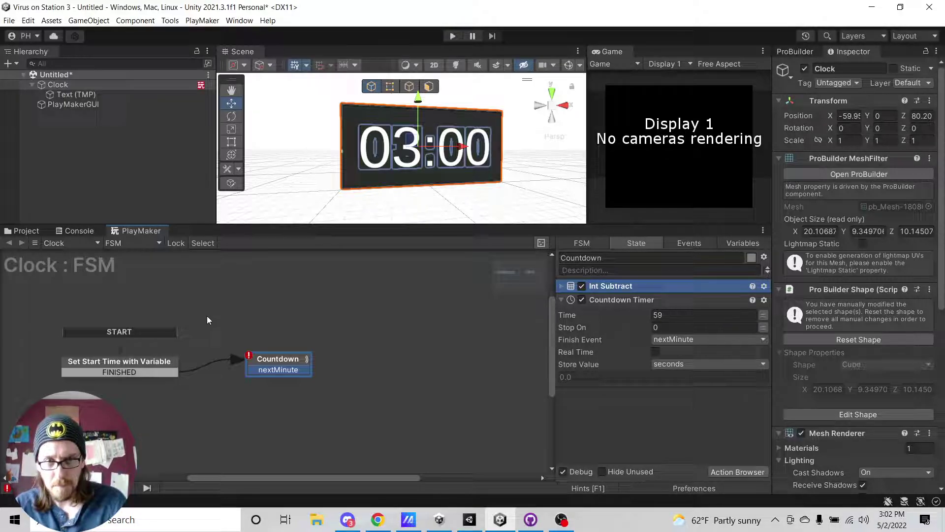
pyautogui.click(90, 367)
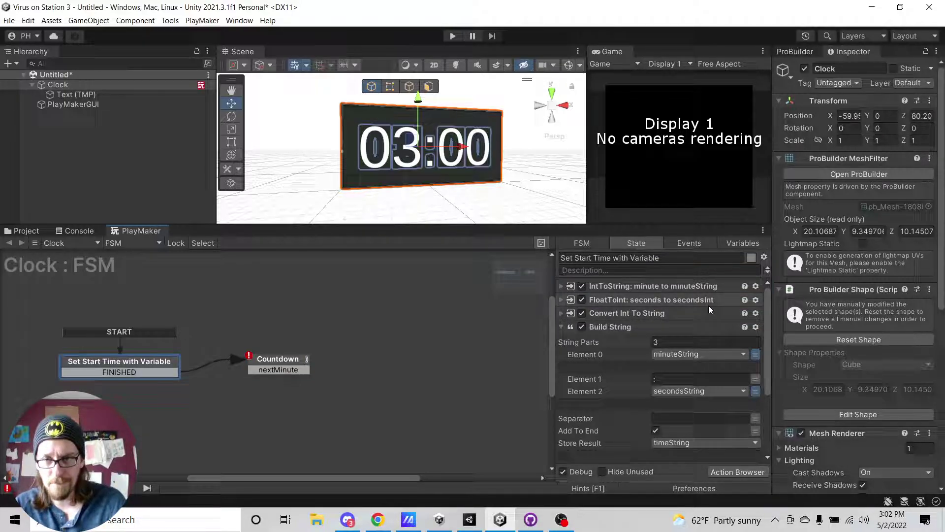
# Select the start state's five actions and bring up the action options in the Countdown state
pyautogui.click(561, 327)
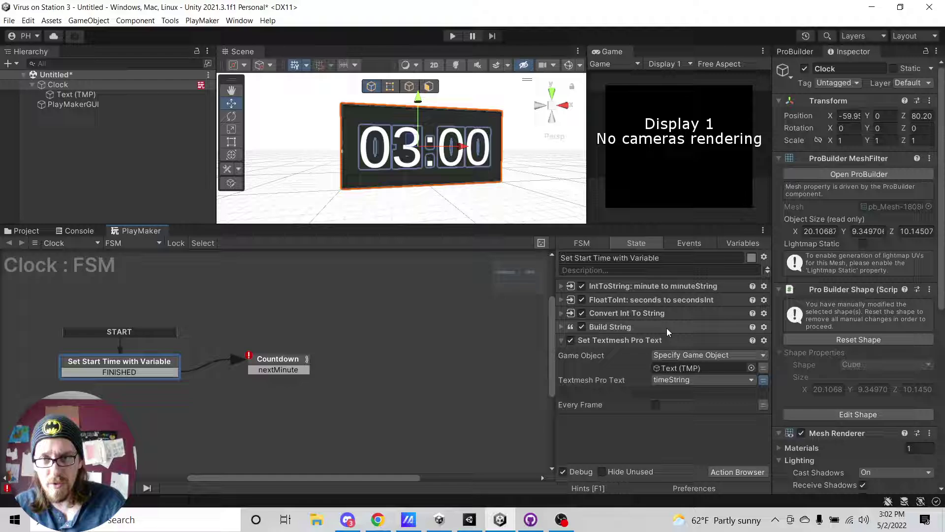
pyautogui.click(631, 289)
pyautogui.keyDown('shift'); pyautogui.click(629, 342); pyautogui.keyUp('shift')
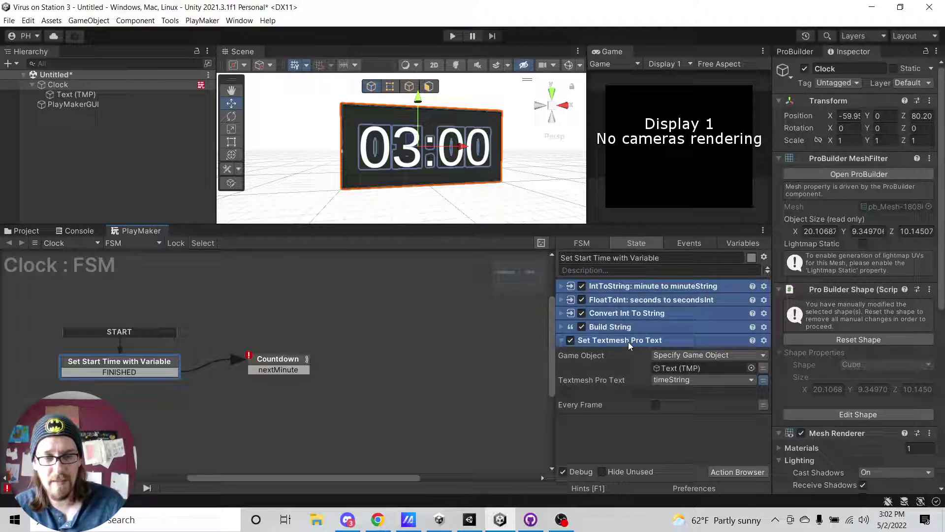
pyautogui.click(252, 358)
pyautogui.rightClick(617, 415)
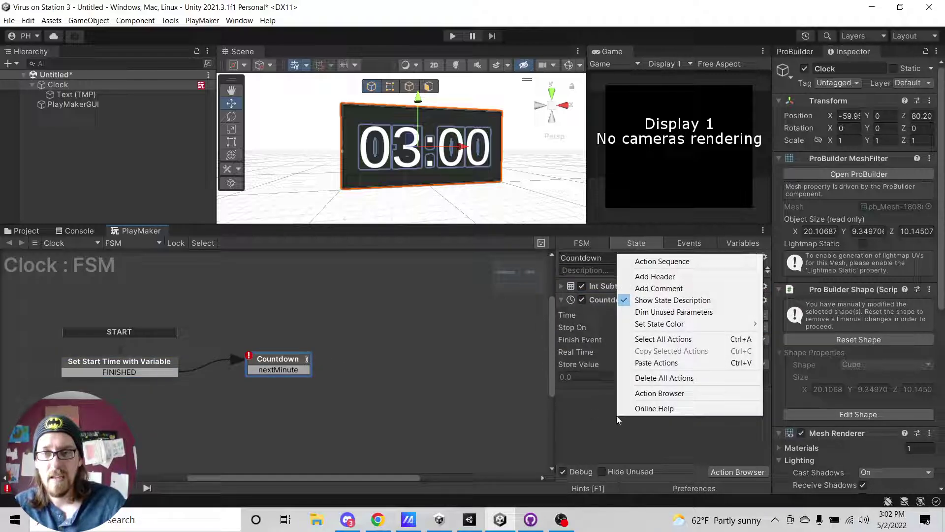
pyautogui.press('Escape')
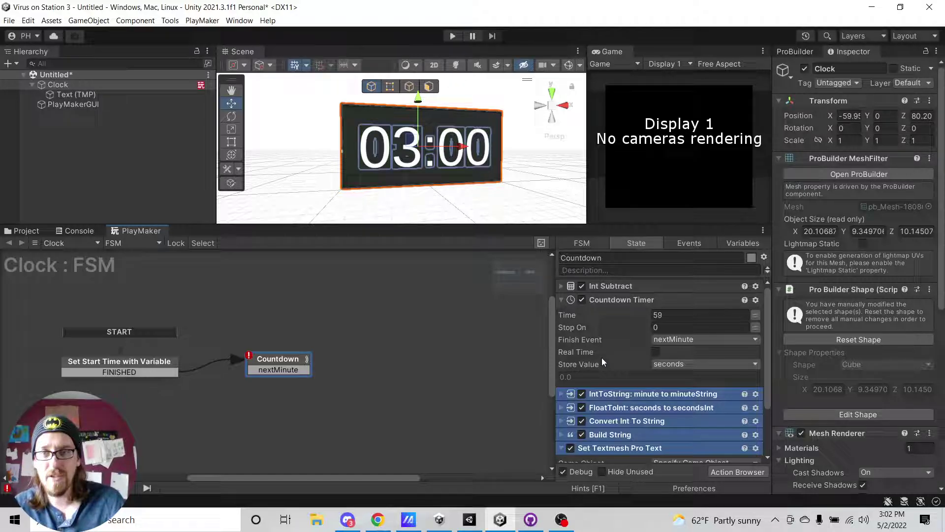
# Expand the minute IntToString and seconds FloatToInt conversion actions in Countdown
pyautogui.click(563, 393)
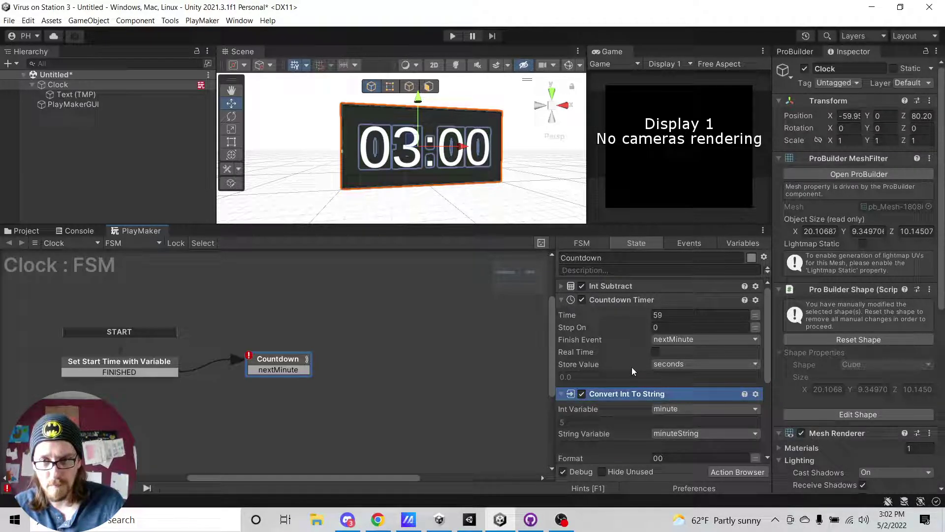
pyautogui.scroll(-3, 625, 369)
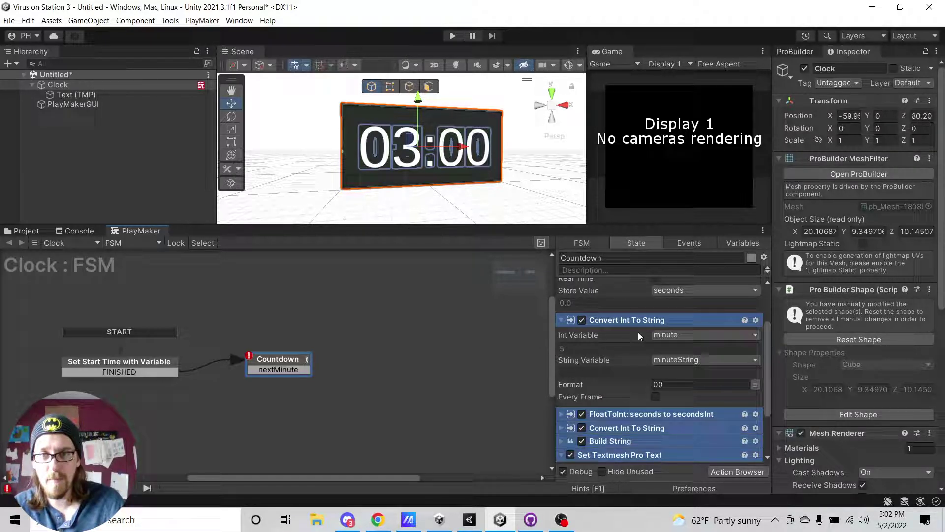
pyautogui.scroll(-2, 667, 362)
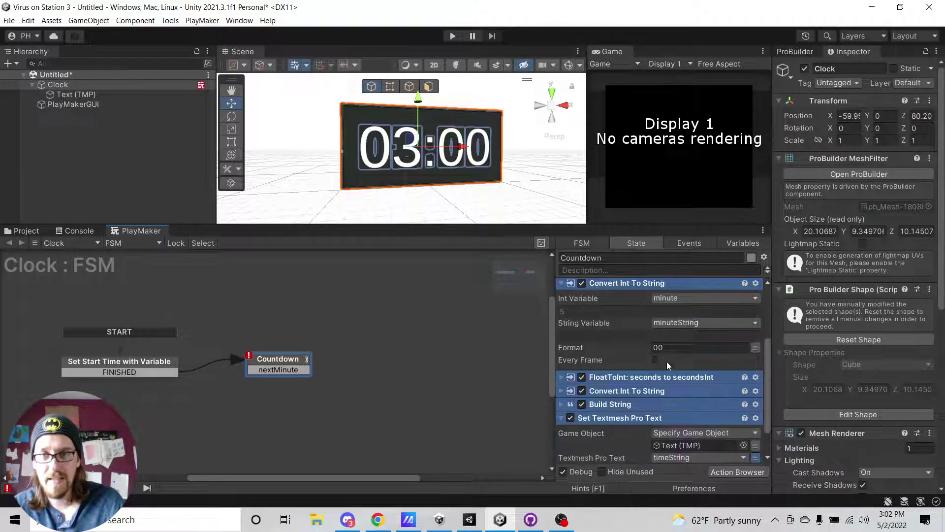
pyautogui.click(561, 377)
pyautogui.scroll(-4, 690, 366)
pyautogui.scroll(8, 642, 325)
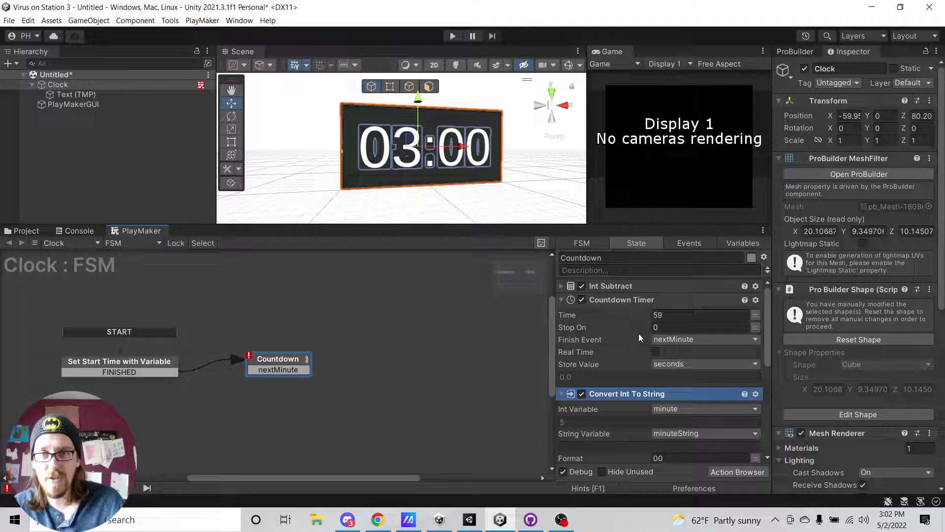
# Turn on Every Frame for the Convert Float To Int action
pyautogui.scroll(-5, 640, 353)
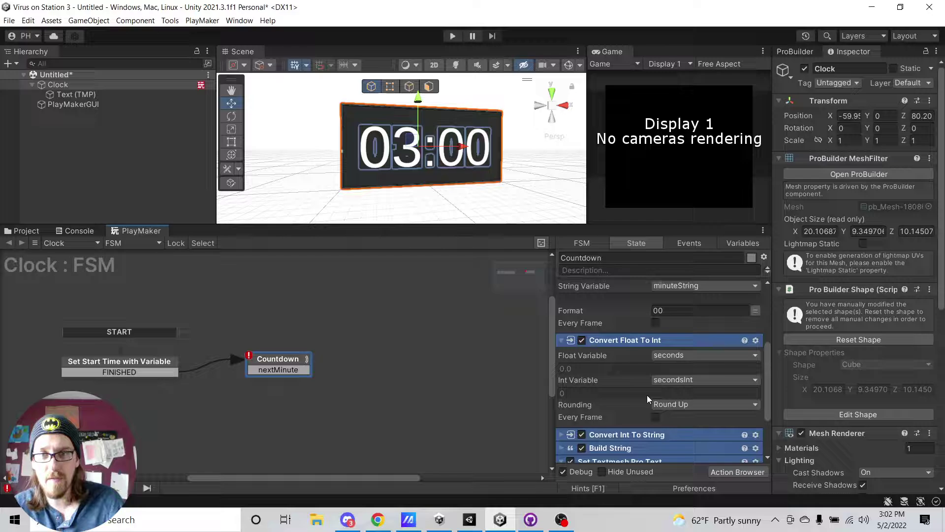
pyautogui.click(659, 420)
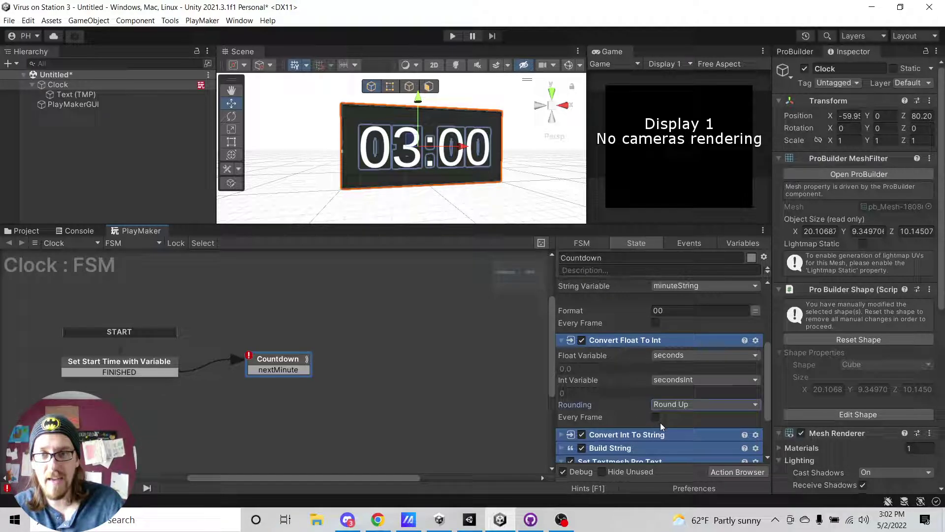
pyautogui.scroll(2, 599, 373)
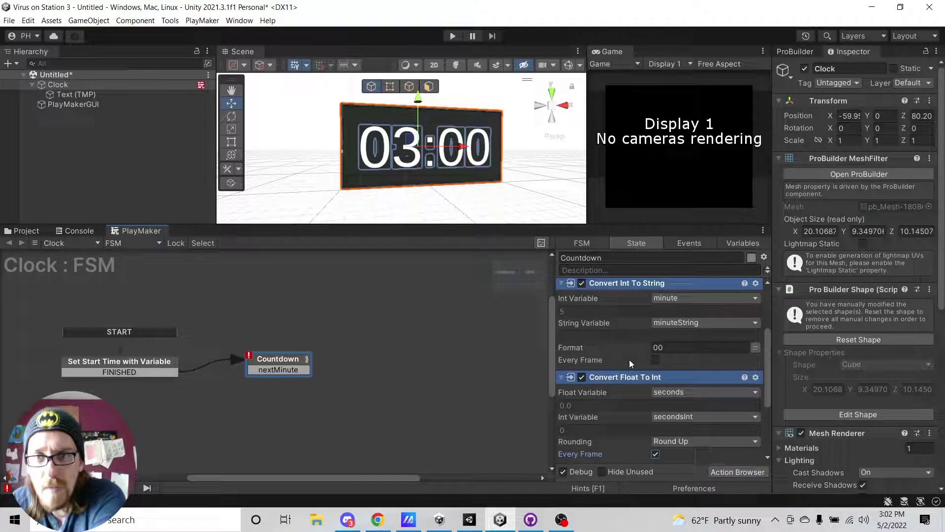
pyautogui.scroll(2, 640, 320)
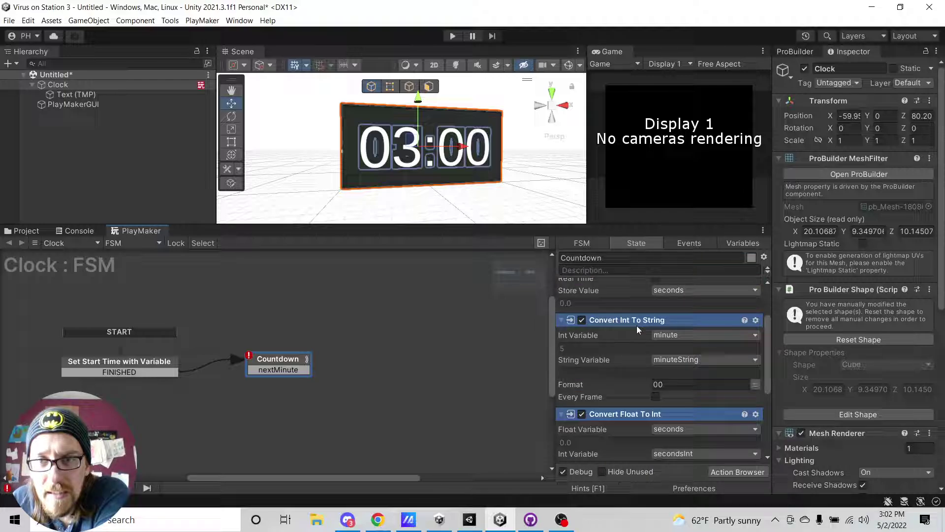
pyautogui.scroll(-8, 689, 354)
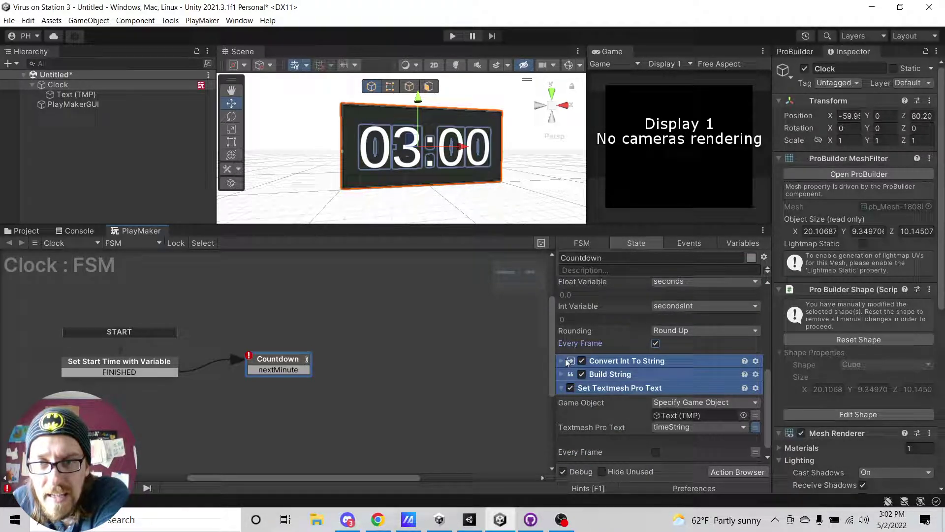
# Turn on Every Frame for the seconds Convert Int To String and the Build String actions
pyautogui.click(560, 361)
pyautogui.scroll(-4, 659, 318)
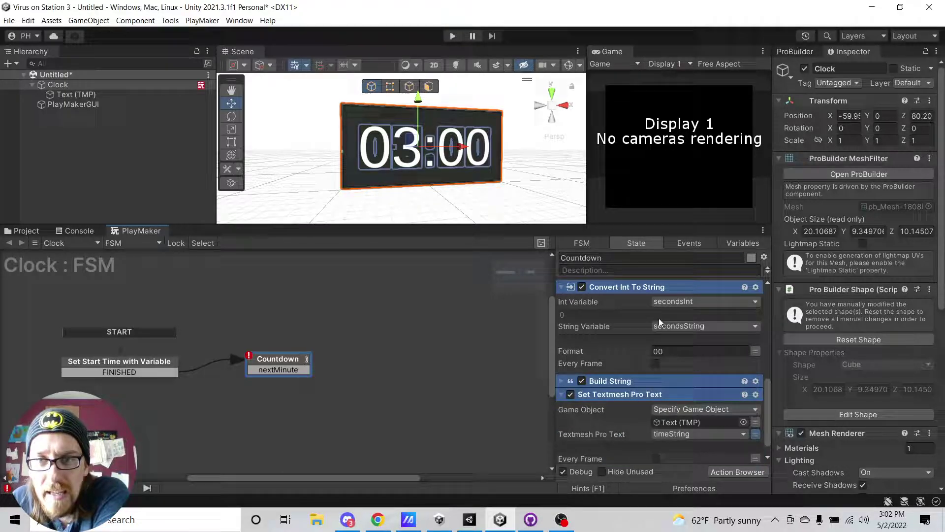
pyautogui.scroll(2, 622, 311)
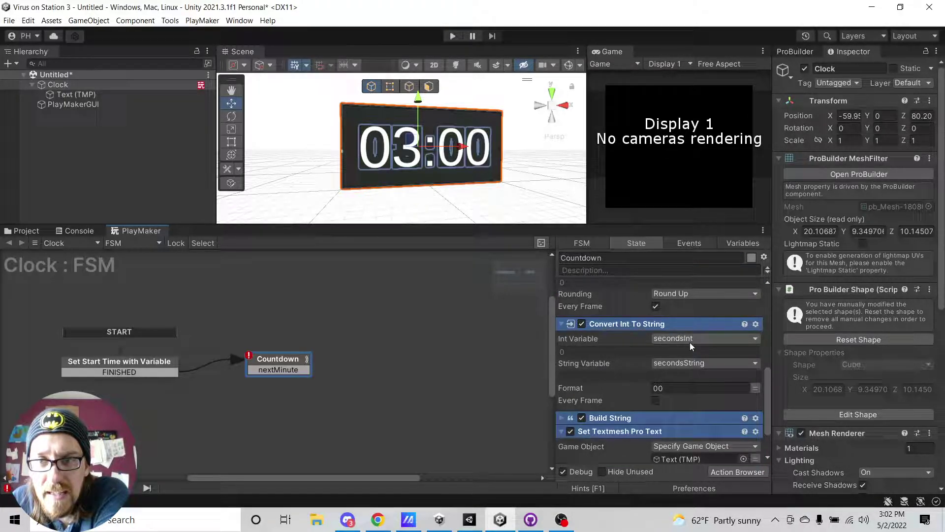
pyautogui.click(655, 400)
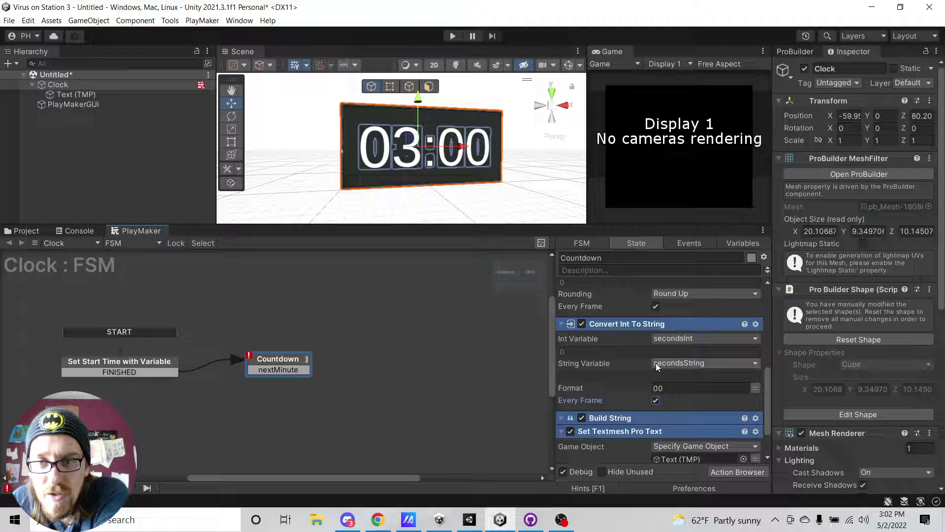
pyautogui.scroll(-3, 655, 400)
pyautogui.click(562, 361)
pyautogui.scroll(-2, 696, 327)
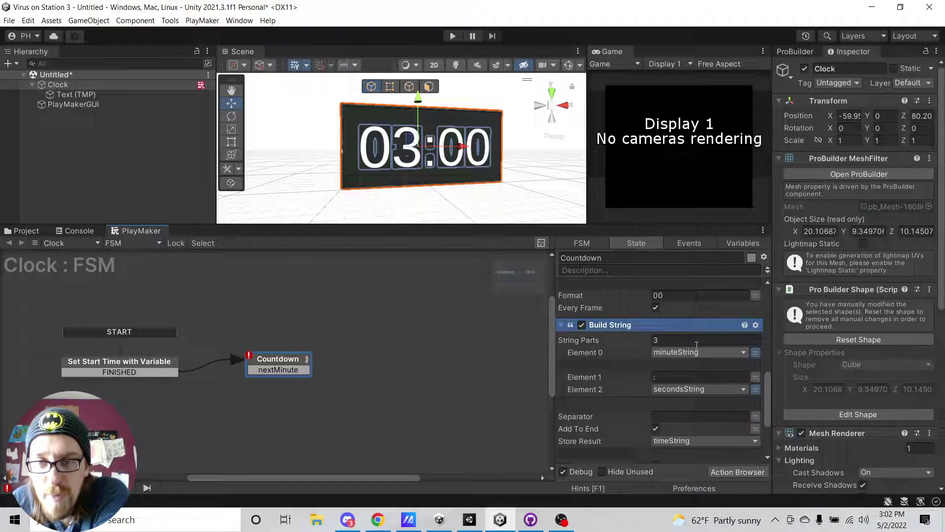
pyautogui.scroll(-4, 679, 389)
pyautogui.click(655, 391)
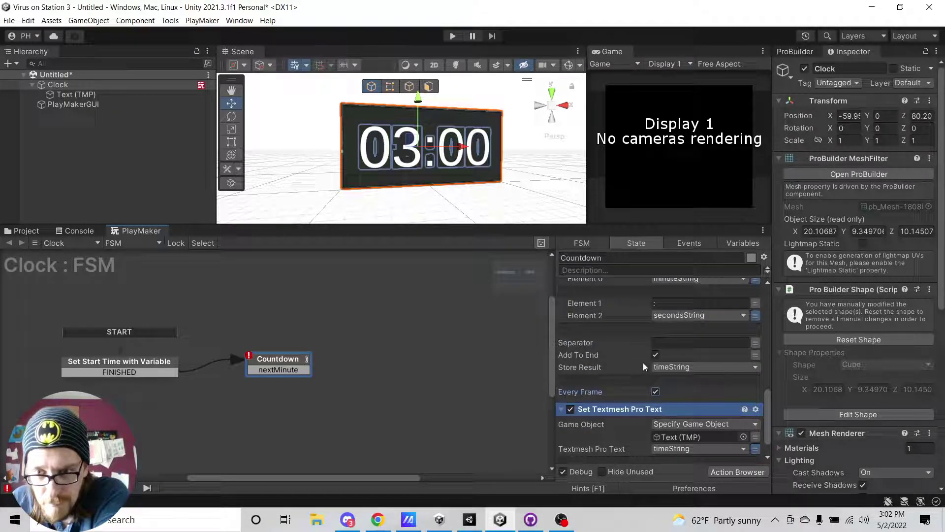
pyautogui.scroll(-2, 617, 340)
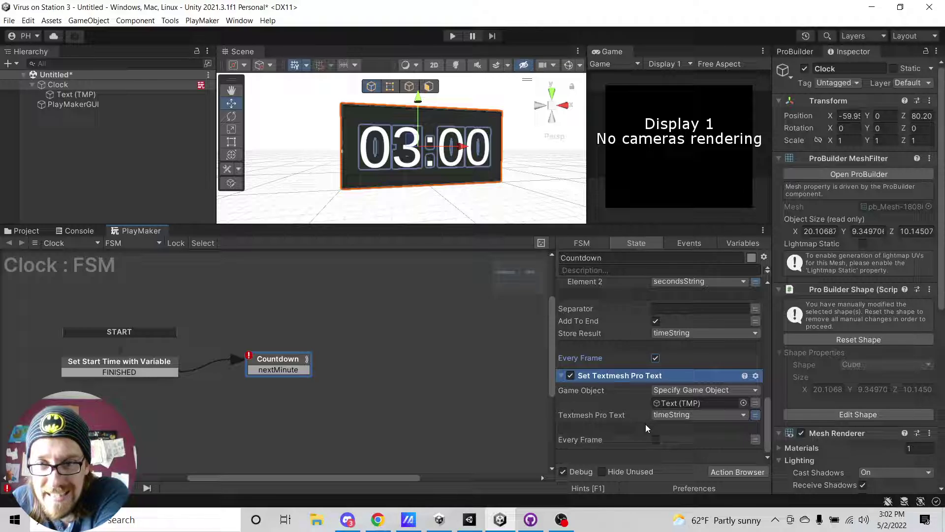
pyautogui.scroll(10, 639, 424)
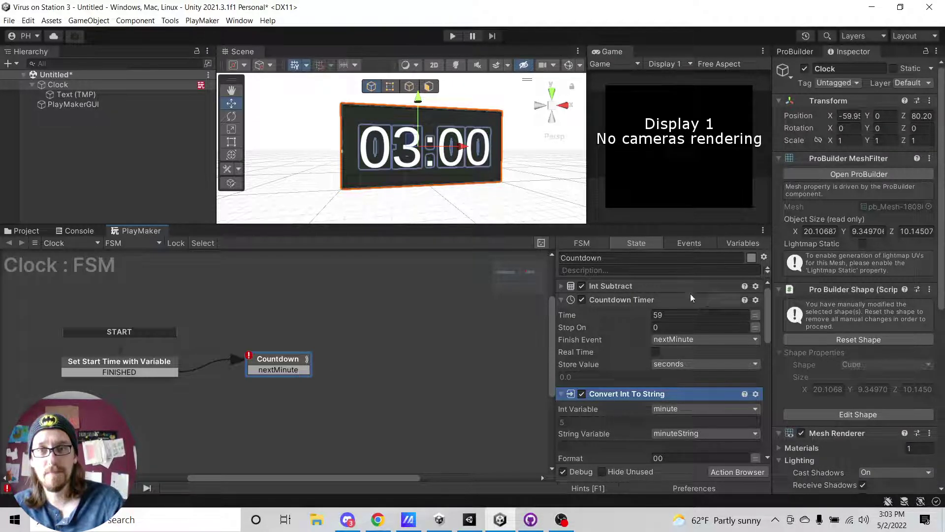
# Loop the nextMinute transition back into Countdown and enter Play mode with a larger Scene view
pyautogui.moveTo(303, 374); pyautogui.dragTo(283, 360)
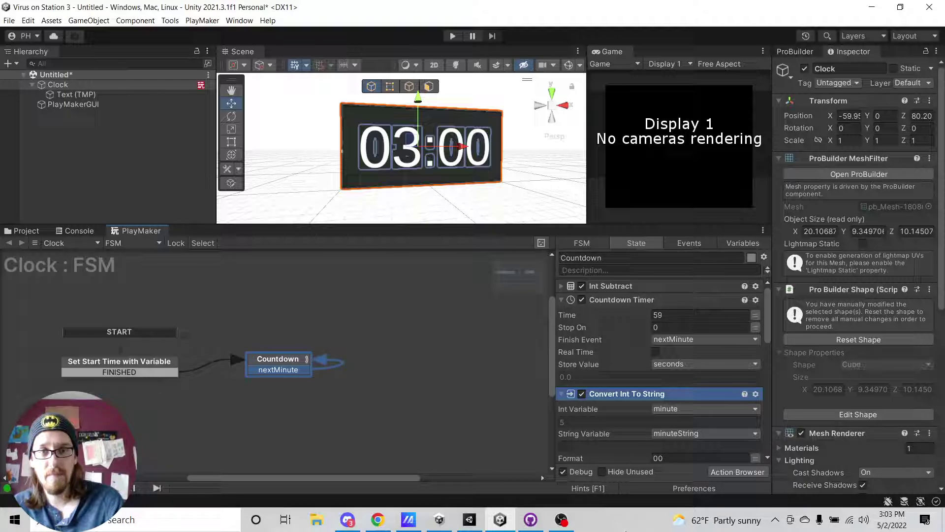
pyautogui.click(452, 37)
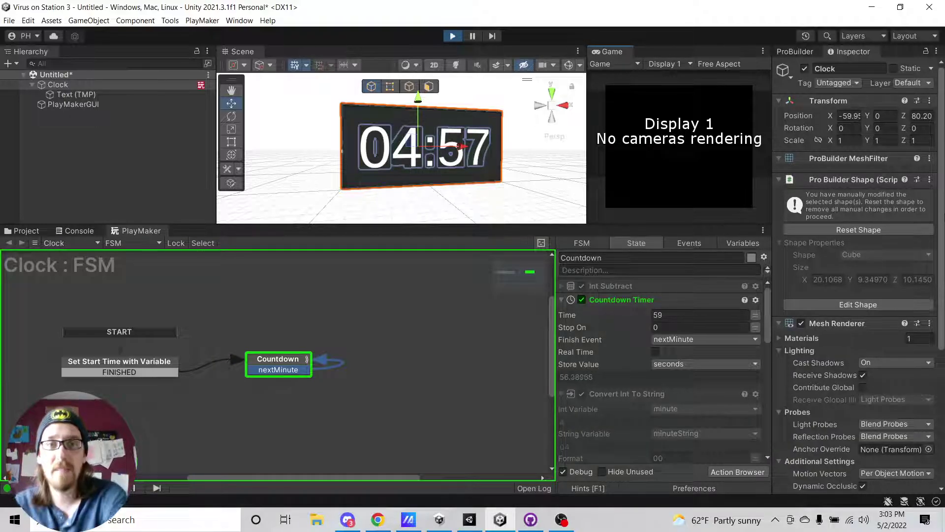
pyautogui.moveTo(519, 227); pyautogui.dragTo(530, 331)
# Orbit the Scene view to watch the clock count down, then select Clock in the Hierarchy
pyautogui.keyDown('alt'); pyautogui.moveTo(359, 291); pyautogui.dragTo(171, 287); pyautogui.keyUp('alt')
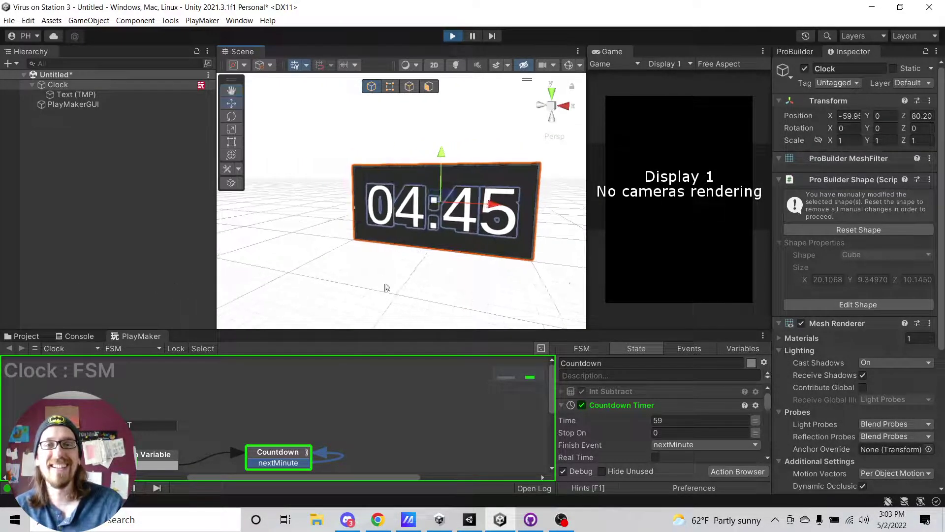
pyautogui.keyDown('alt'); pyautogui.moveTo(305, 279); pyautogui.dragTo(522, 274); pyautogui.keyUp('alt')
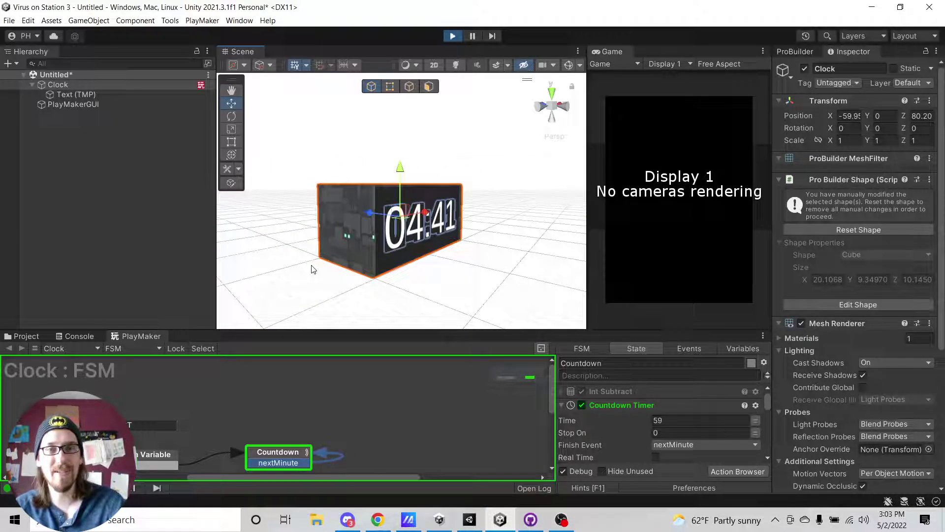
pyautogui.click(67, 85)
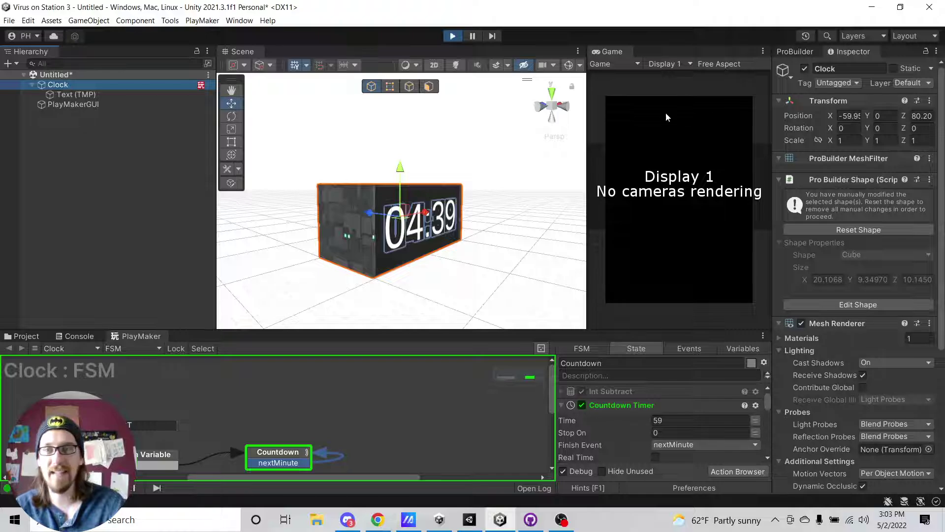
# Drag Clock's Transform Scale Z down to 0.26 and view the flattened clock from the front
pyautogui.click(830, 141)
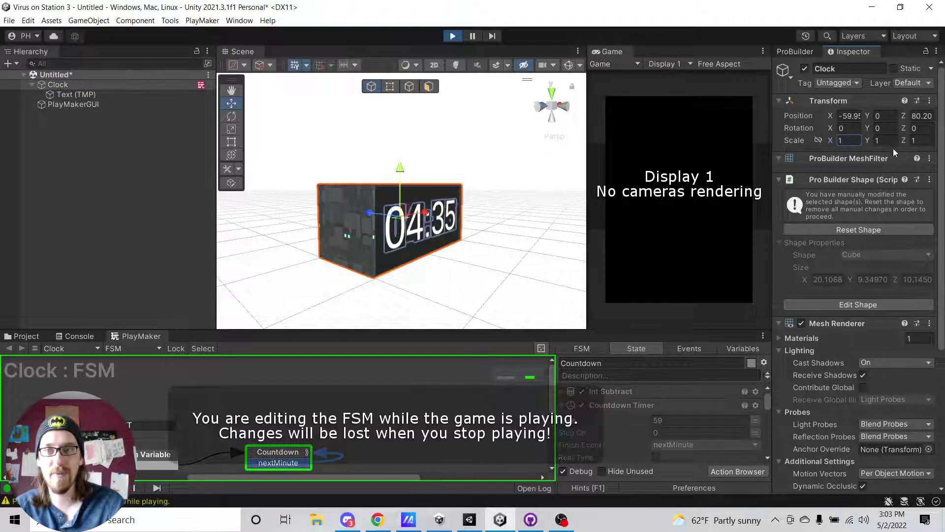
pyautogui.moveTo(903, 141); pyautogui.dragTo(889, 144)
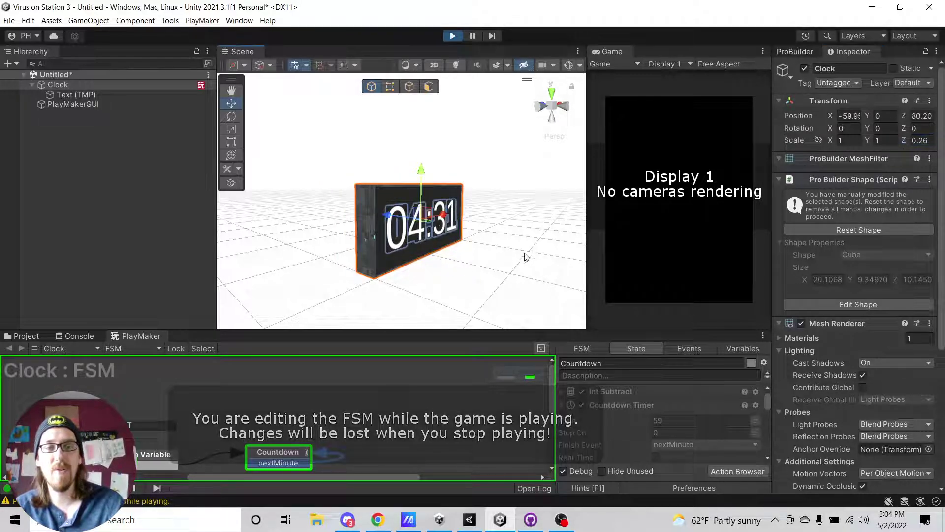
pyautogui.keyDown('alt'); pyautogui.moveTo(526, 257); pyautogui.dragTo(506, 361); pyautogui.keyUp('alt')
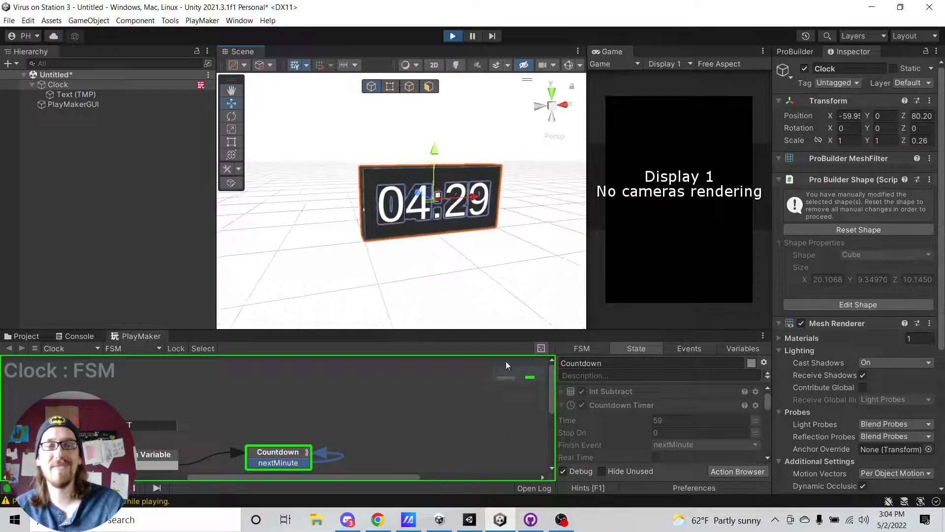